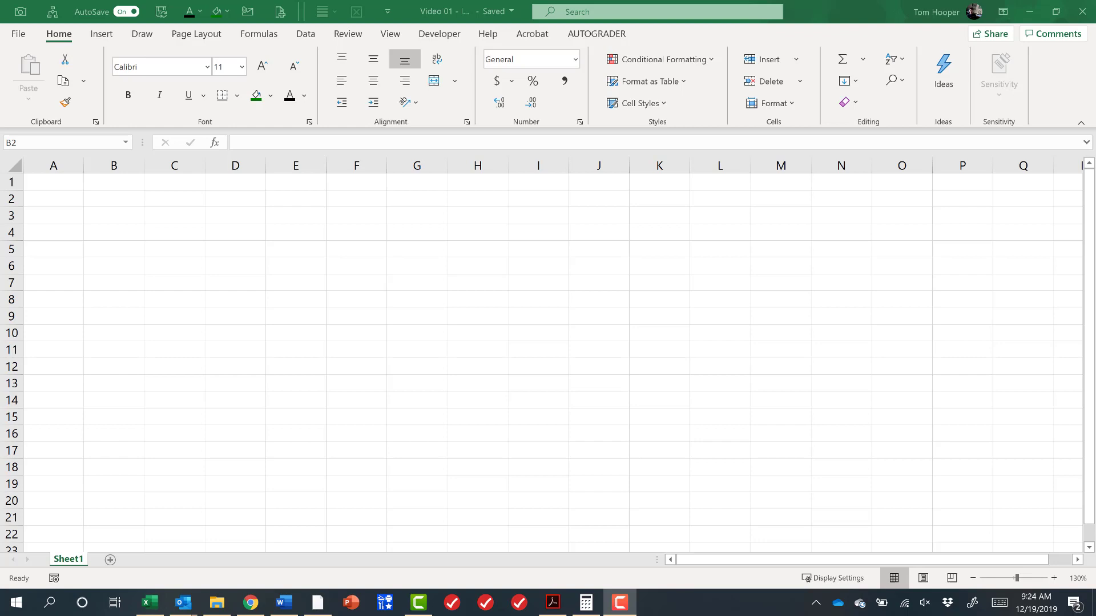
Title B2 'Future value of an investment' and enter Present value: $1000 in B4:C4.
{"action": "left_click", "coordinate": [129, 203]}
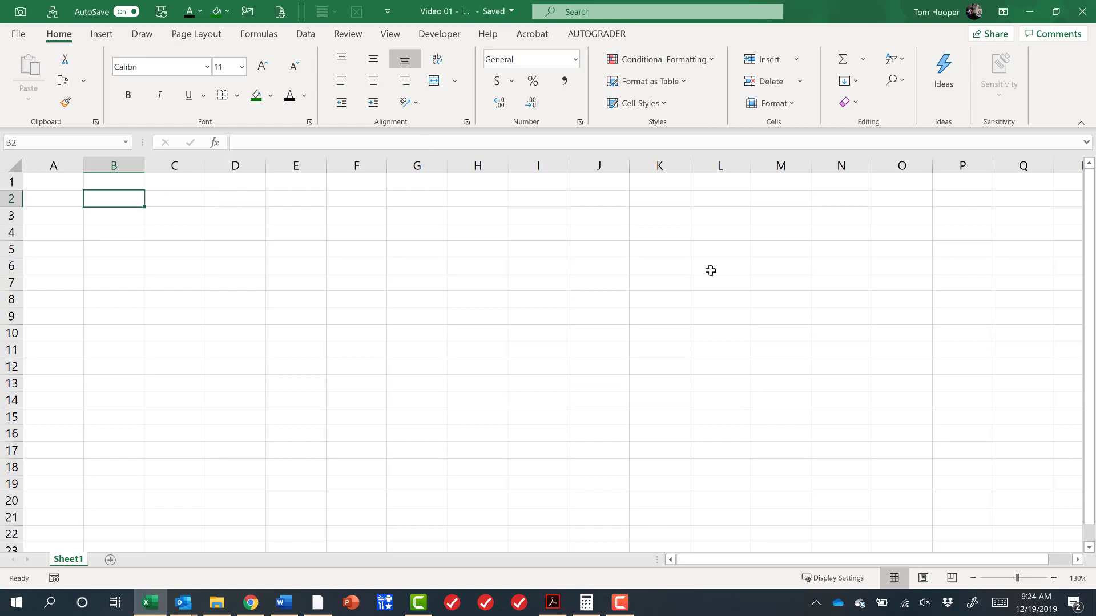
{"action": "type", "text": "Futu"}
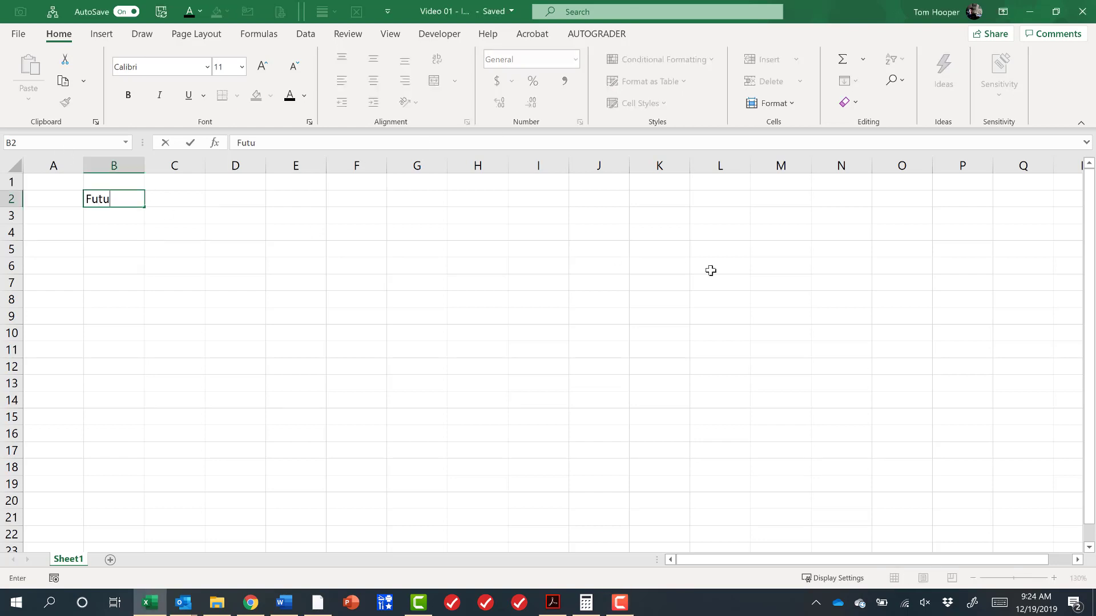
{"action": "type", "text": "re value of an investment"}
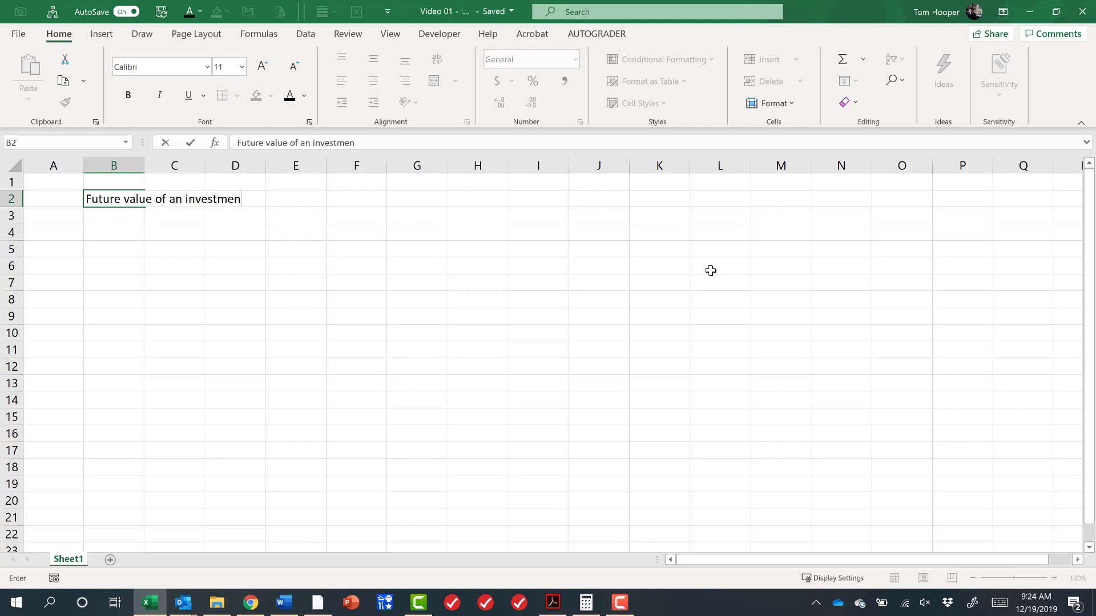
{"action": "key", "text": "Return"}
{"action": "key", "text": "Return"}
{"action": "type", "text": "Pre"}
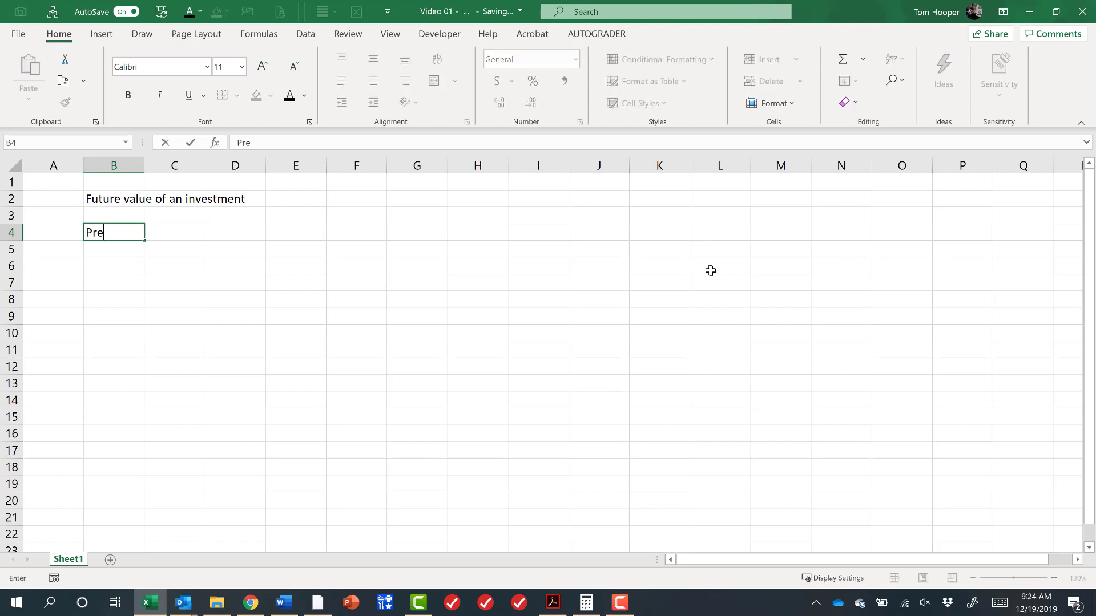
{"action": "type", "text": "sent value:"}
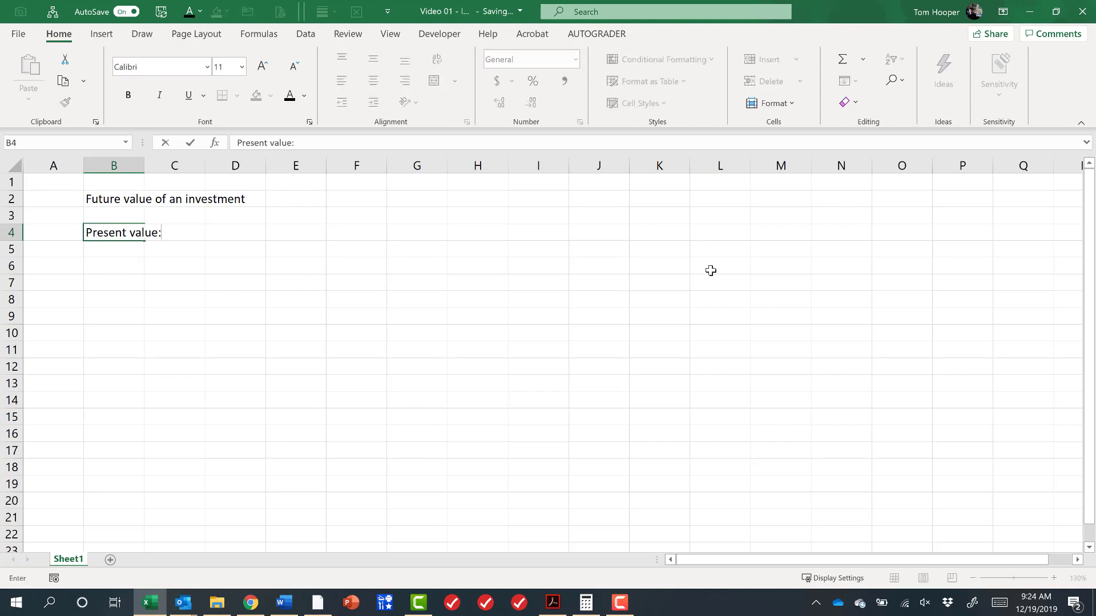
{"action": "key", "text": "Tab"}
{"action": "type", "text": "$1000"}
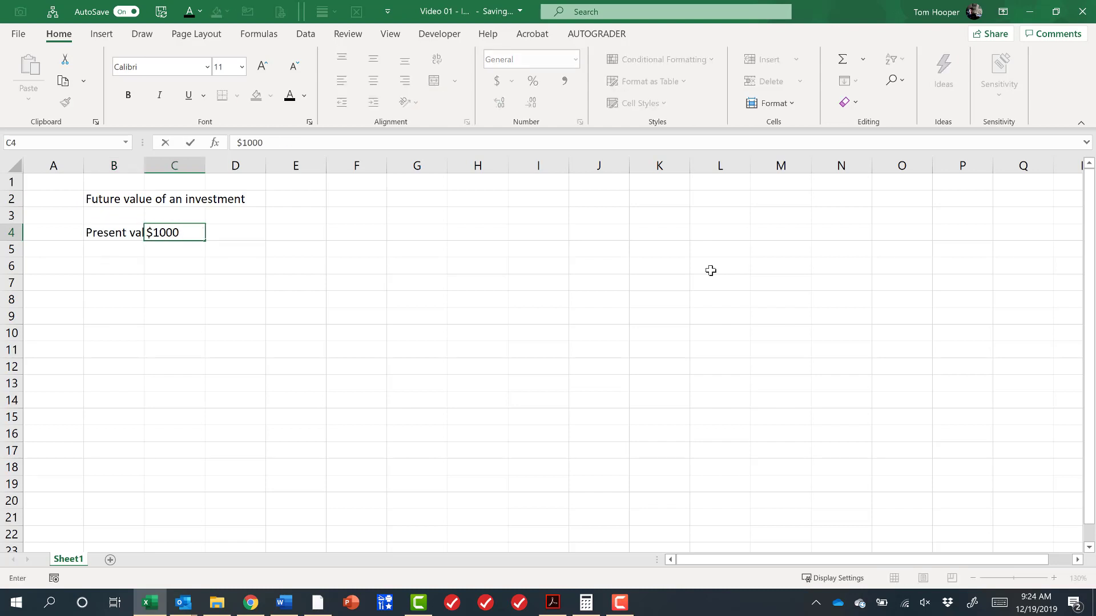
{"action": "key", "text": "Return"}
Add Interest rate: 5% in row 5 and Periods: 6 in row 6.
{"action": "type", "text": "Intere"}
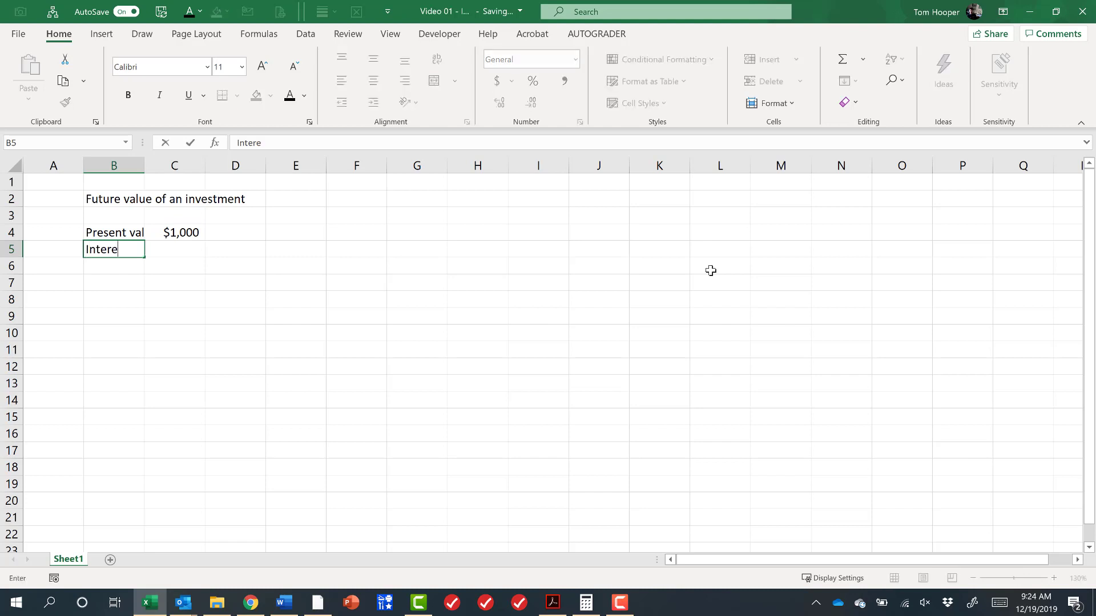
{"action": "type", "text": "st rate:"}
{"action": "key", "text": "Tab"}
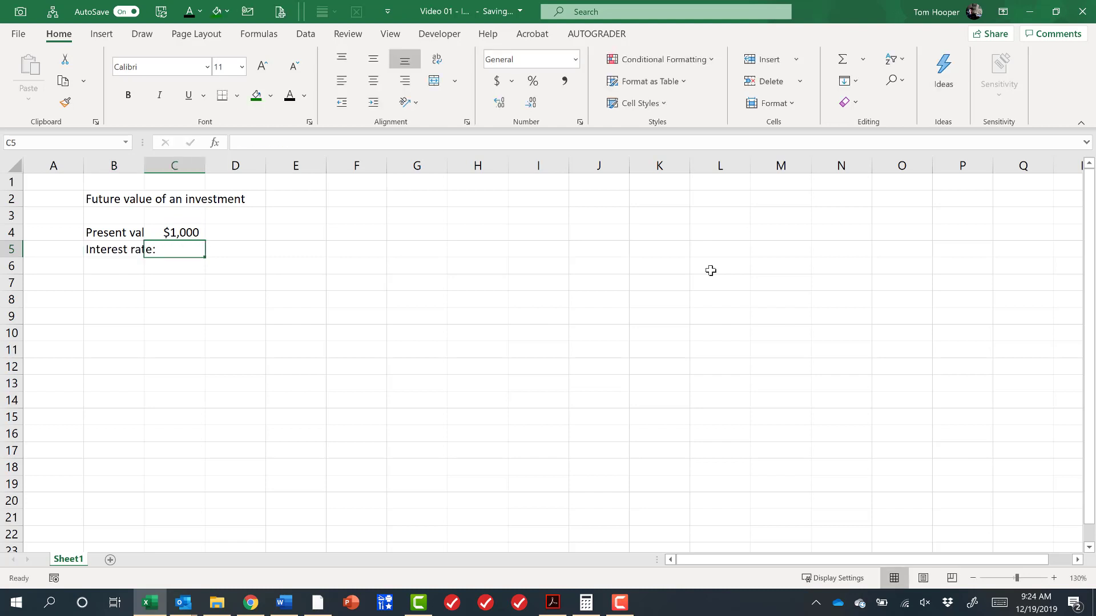
{"action": "type", "text": "5%"}
{"action": "key", "text": "Tab"}
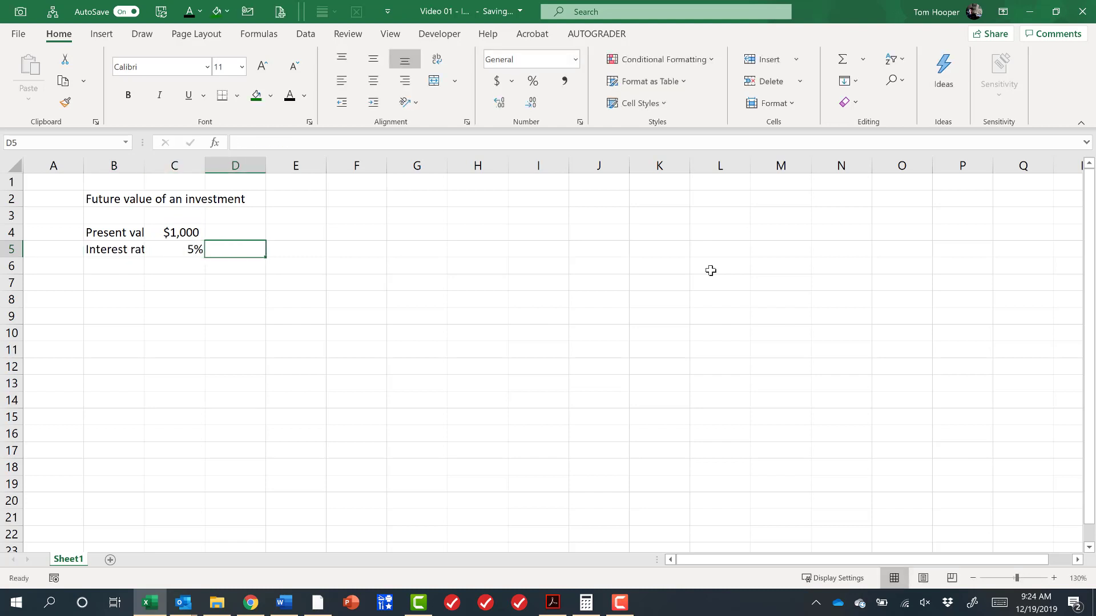
{"action": "key", "text": "Return"}
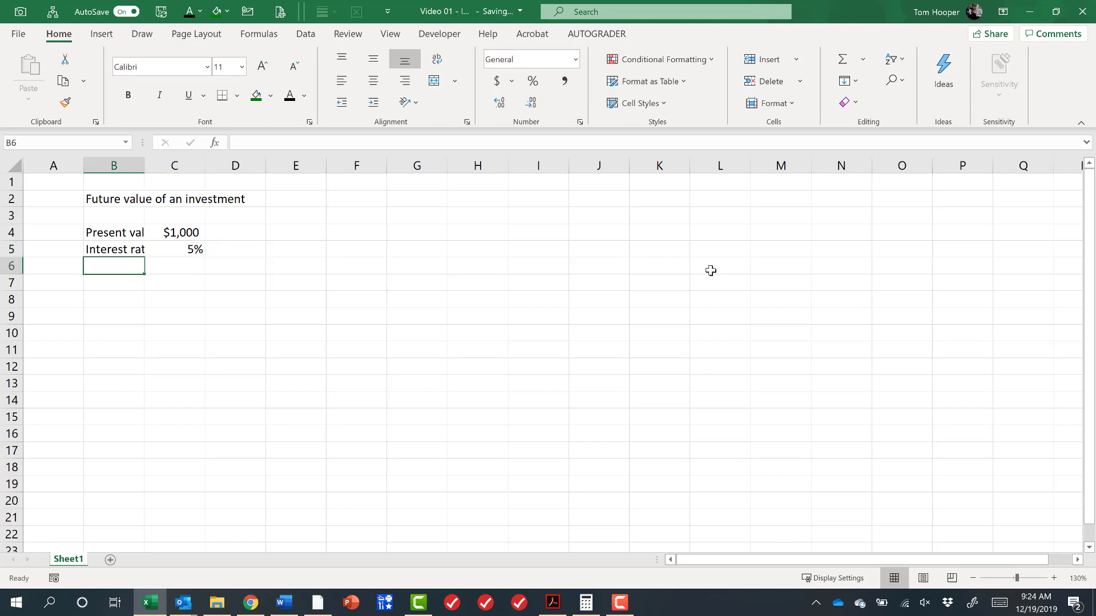
{"action": "type", "text": "Periods"}
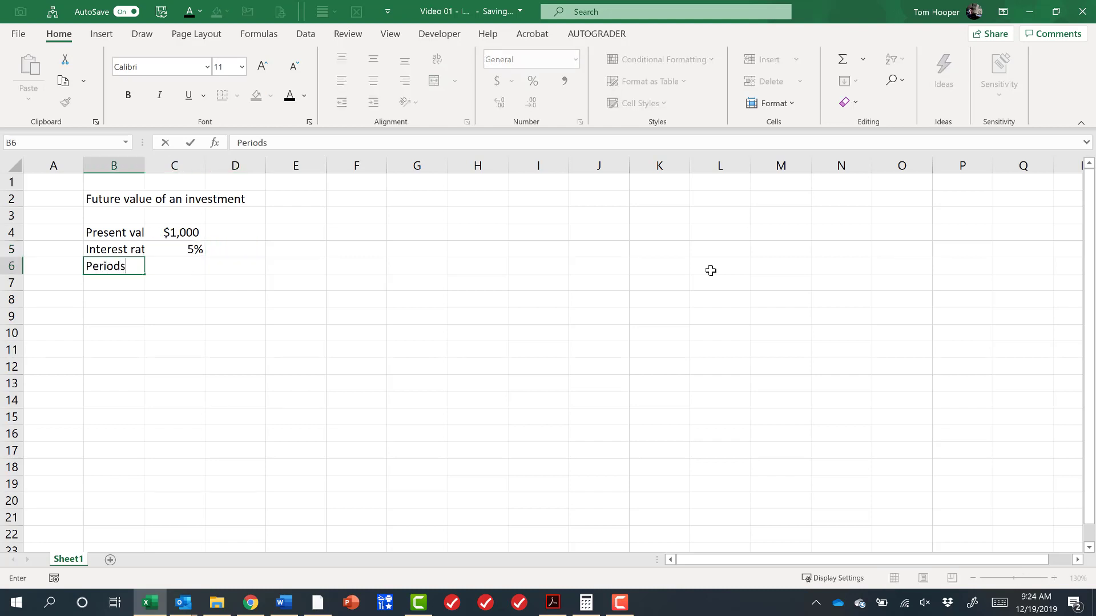
{"action": "type", "text": ":"}
{"action": "key", "text": "Tab"}
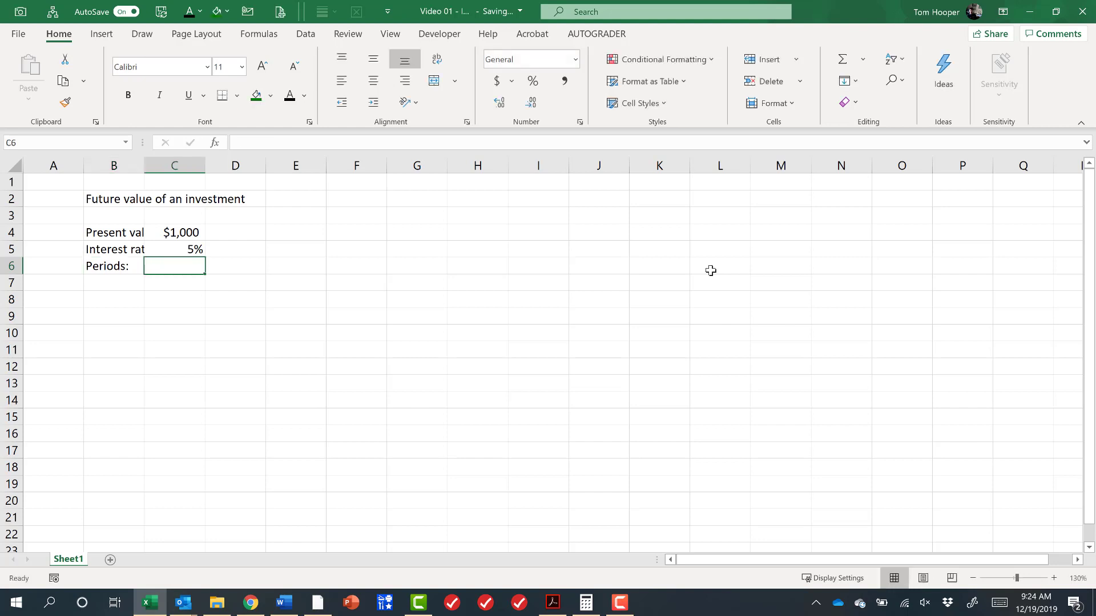
{"action": "type", "text": "6"}
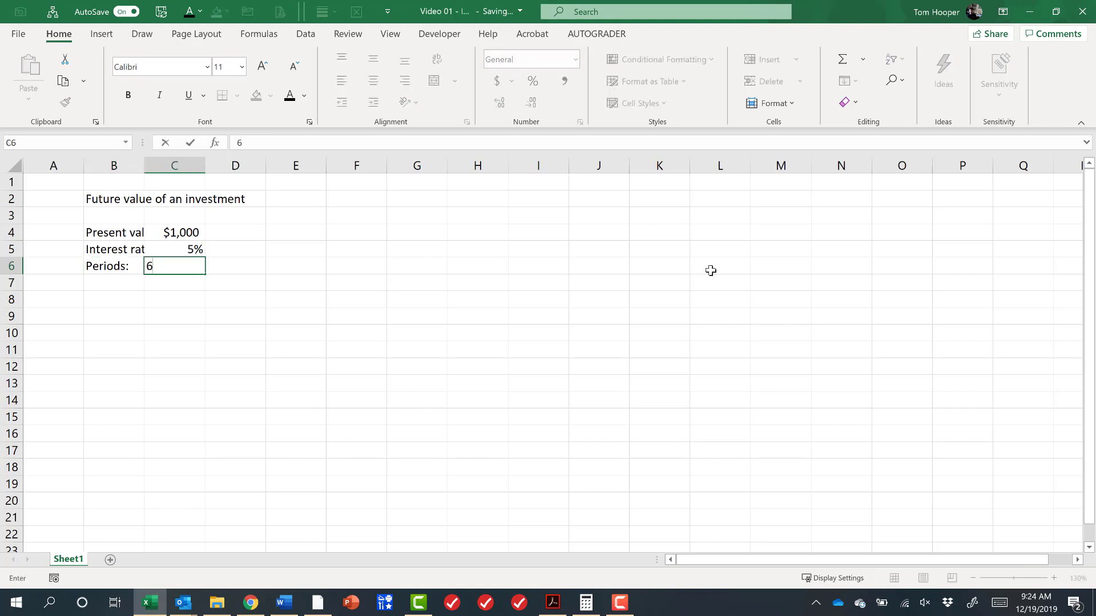
{"action": "key", "text": "Return"}
Label B7 'Future value:' beside the empty result cell C7.
{"action": "key", "text": "Up"}
{"action": "key", "text": "Up"}
{"action": "key", "text": "Right"}
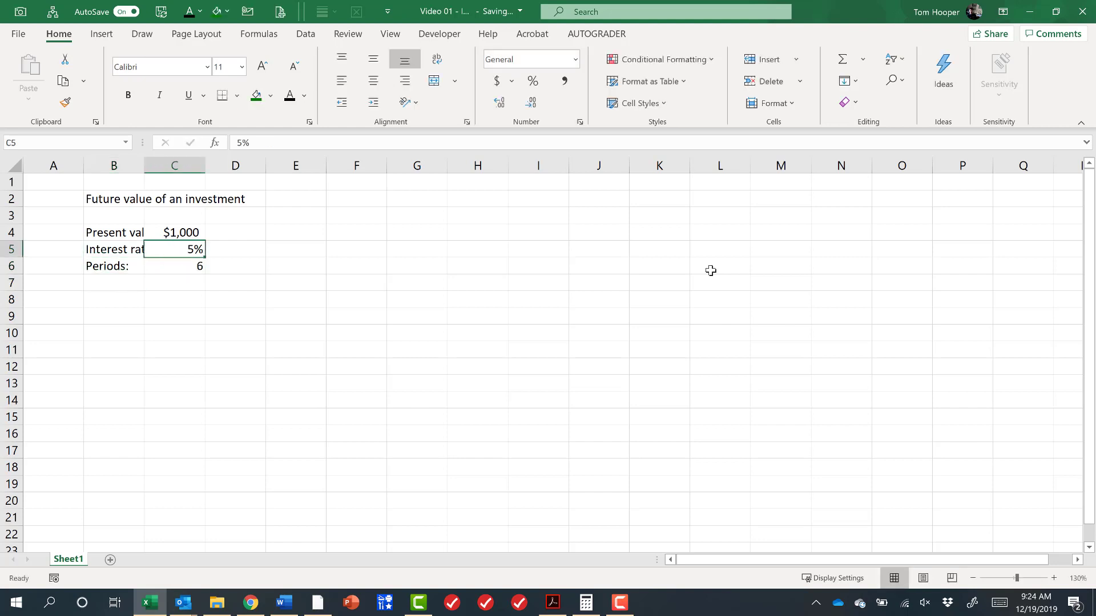
{"action": "key", "text": "Down"}
{"action": "key", "text": "Down"}
{"action": "key", "text": "Left"}
{"action": "key", "text": "Down"}
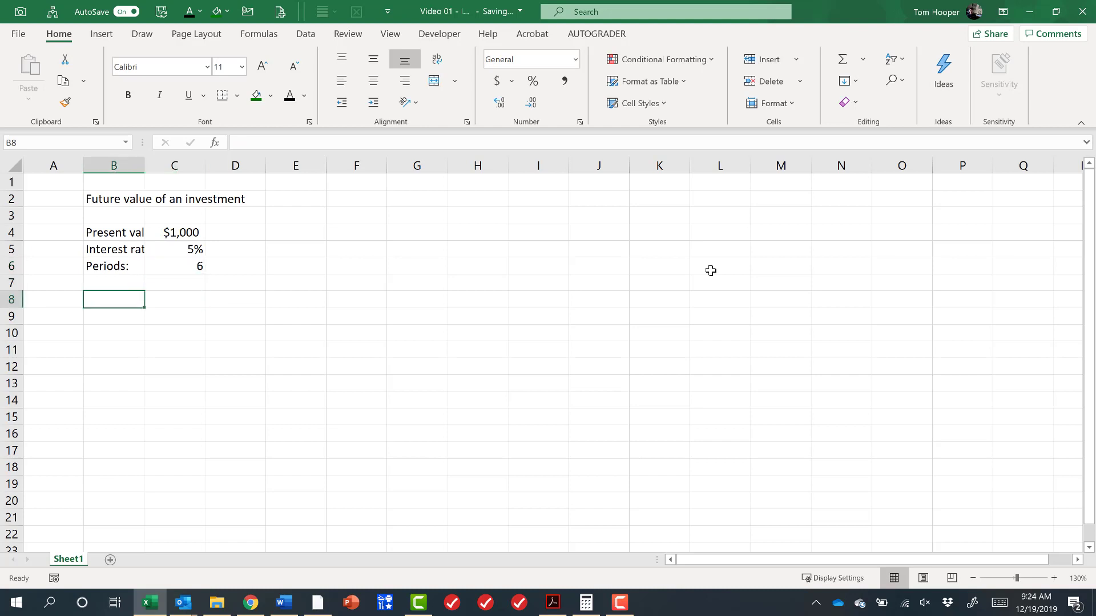
{"action": "key", "text": "Up"}
{"action": "type", "text": "Futur"}
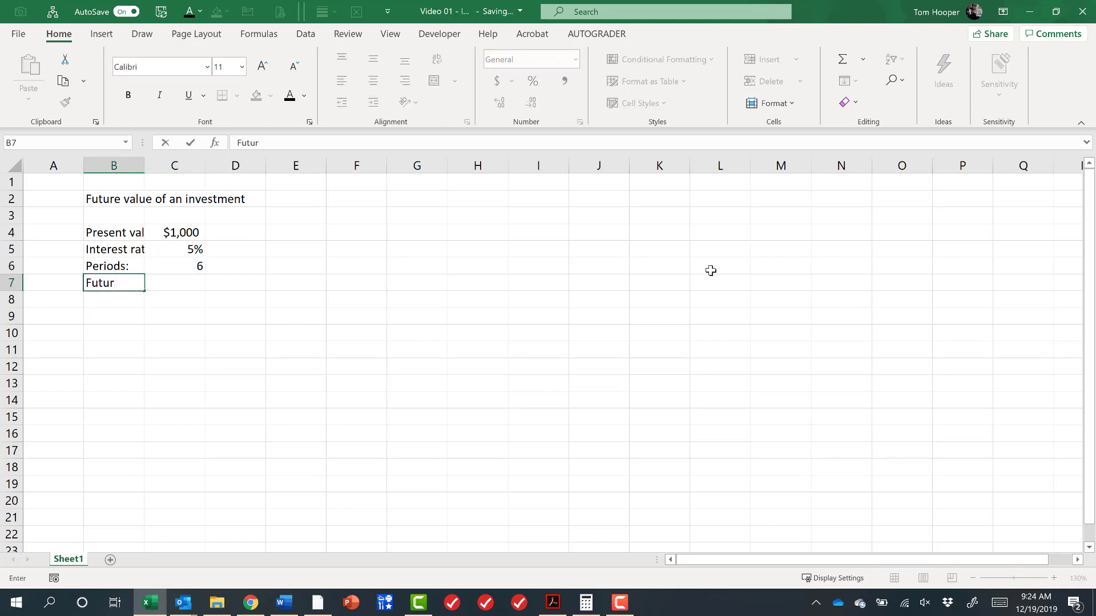
{"action": "type", "text": "e value:"}
{"action": "key", "text": "Return"}
{"action": "key", "text": "Up"}
{"action": "key", "text": "Right"}
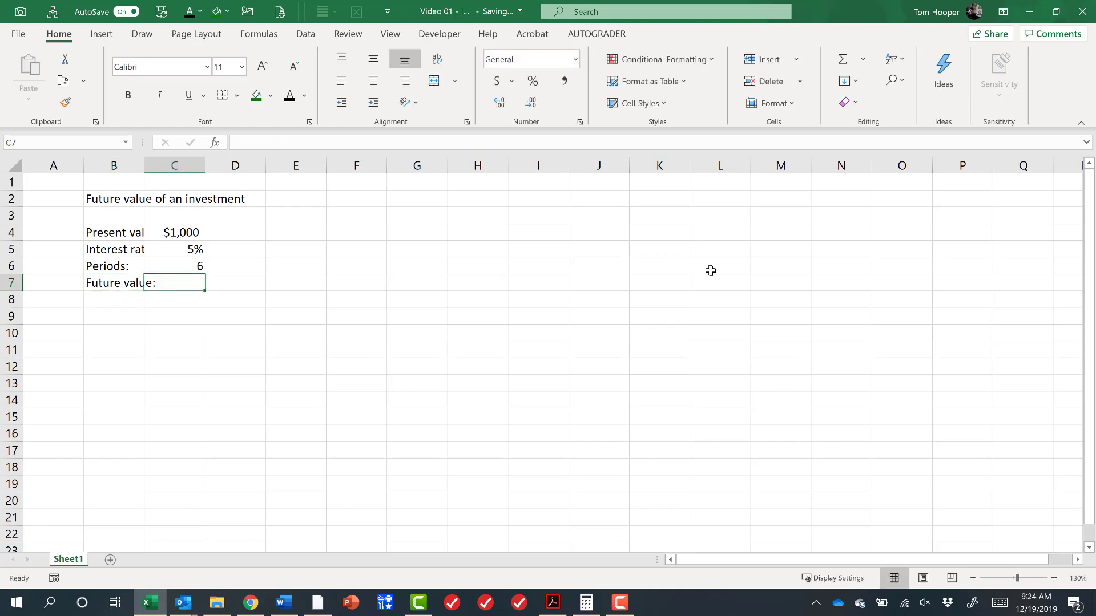
{"action": "key", "text": "Left"}
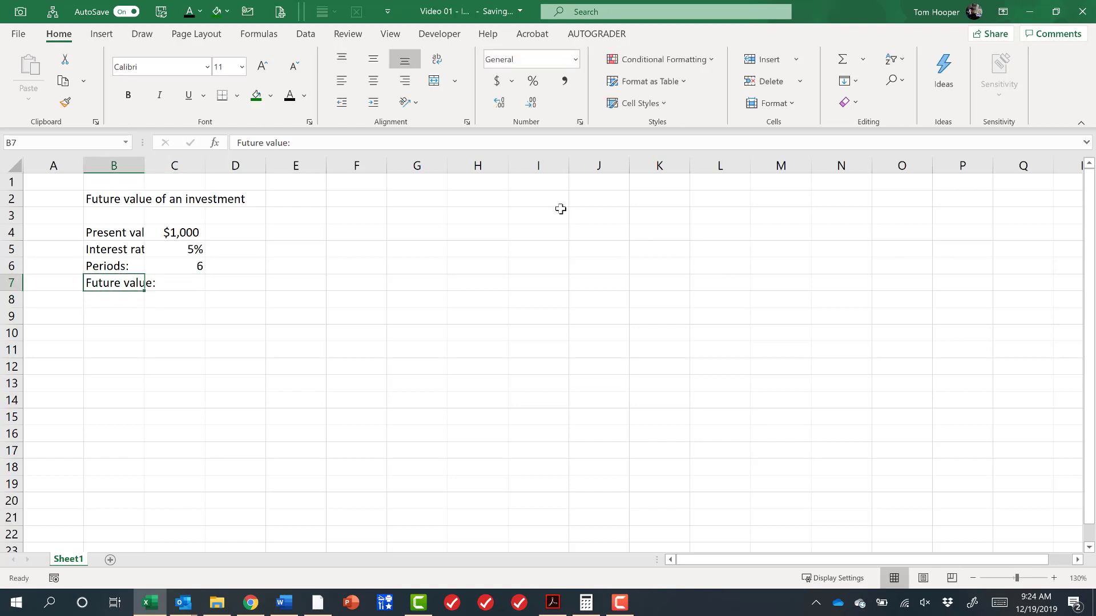
AutoFit column B to the Present value through Future value labels in B4:B7.
{"action": "left_click", "coordinate": [121, 165]}
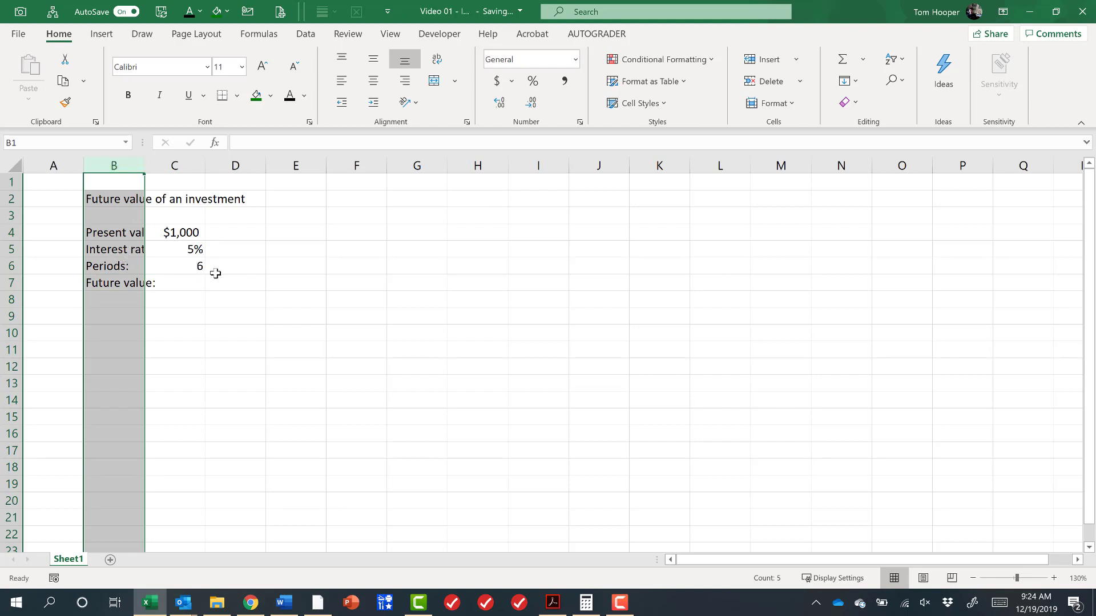
{"action": "double_click", "coordinate": [145, 165]}
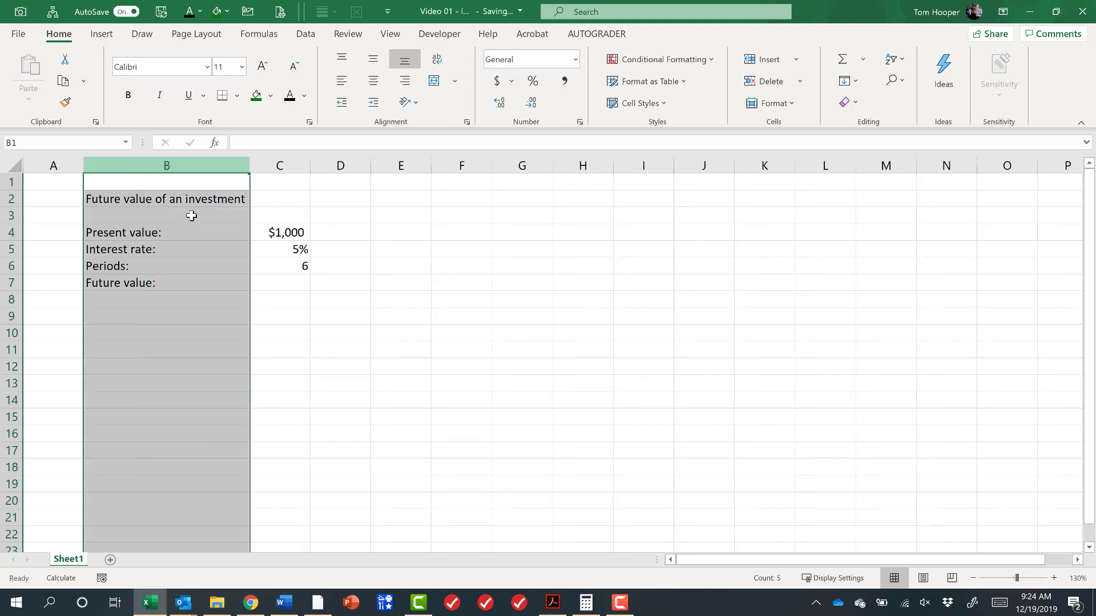
{"action": "left_click", "coordinate": [223, 198]}
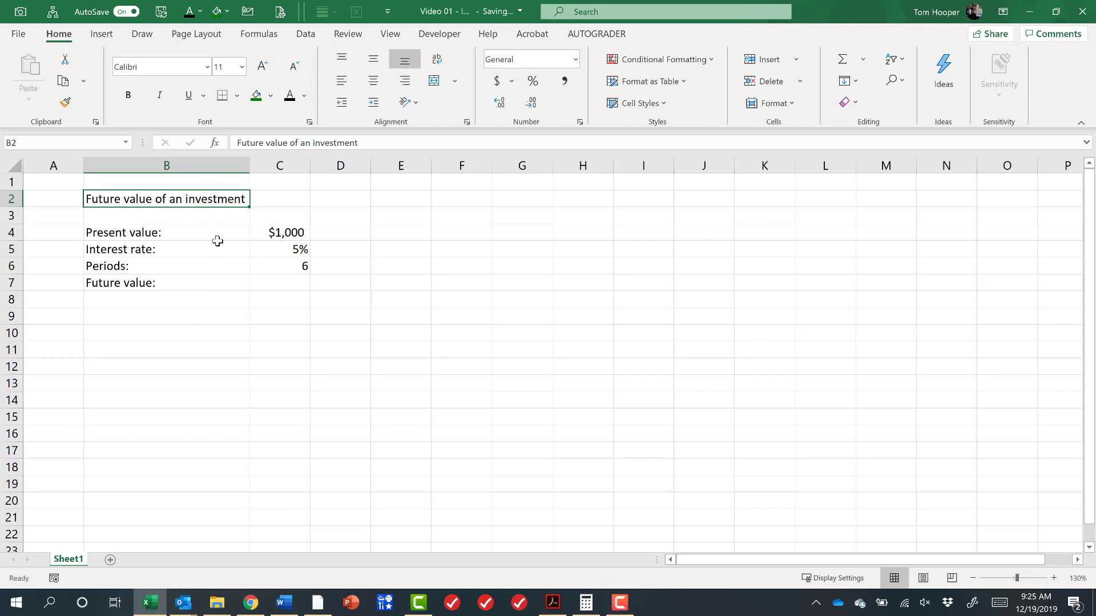
{"action": "left_click_drag", "start_coordinate": [216, 236], "coordinate": [210, 283]}
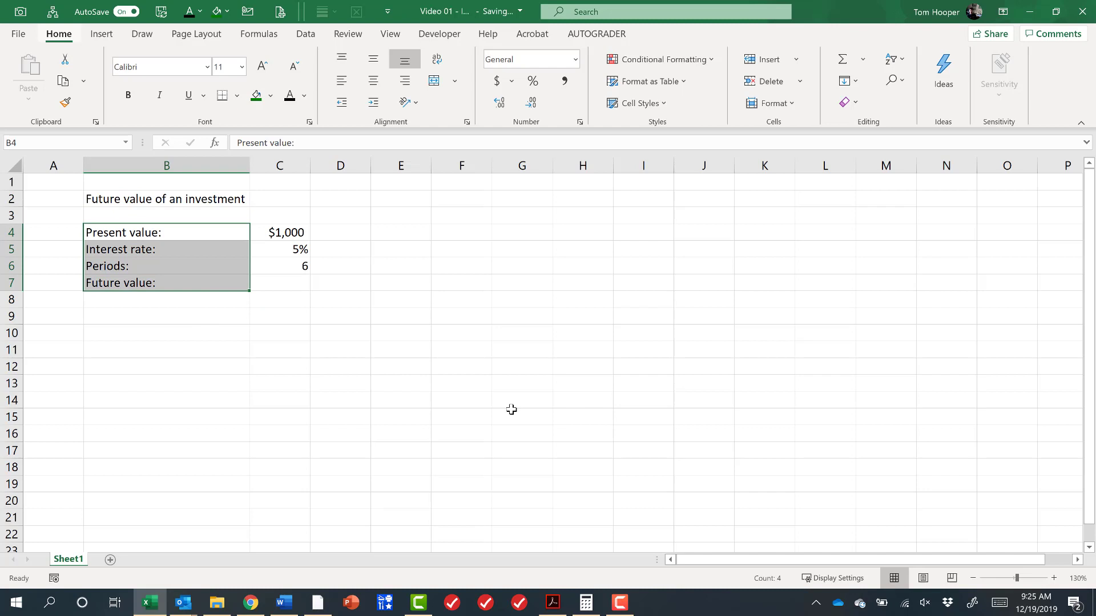
{"action": "key", "text": "alt+h"}
{"action": "key", "text": "o"}
{"action": "key", "text": "i"}
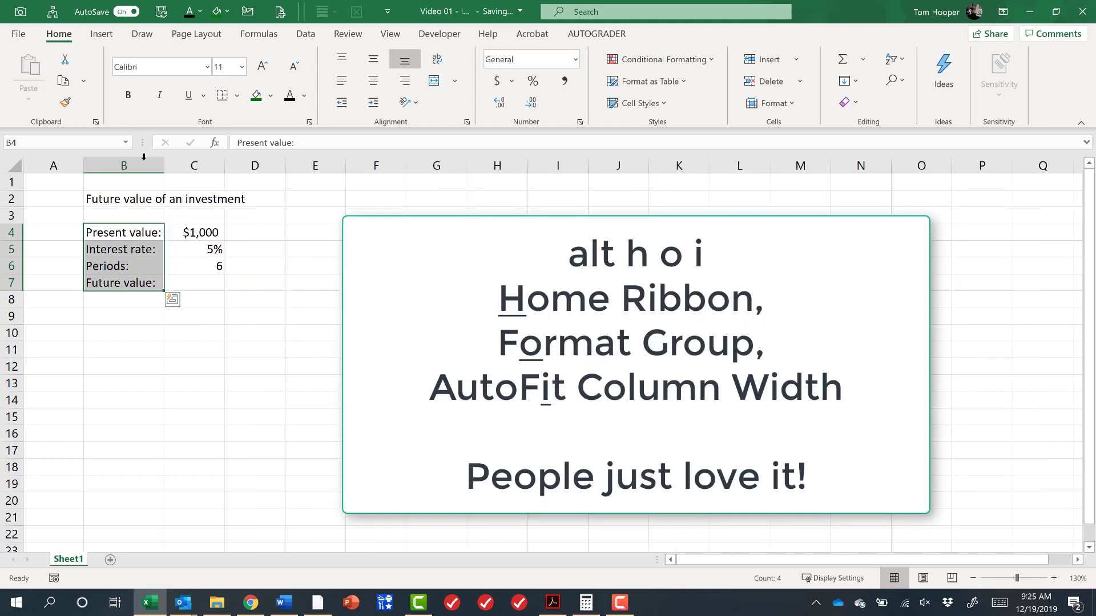
Check the fitted column against its labels and title, ending on cell C7.
{"action": "left_click", "coordinate": [139, 165]}
{"action": "left_click_drag", "start_coordinate": [139, 234], "coordinate": [148, 284]}
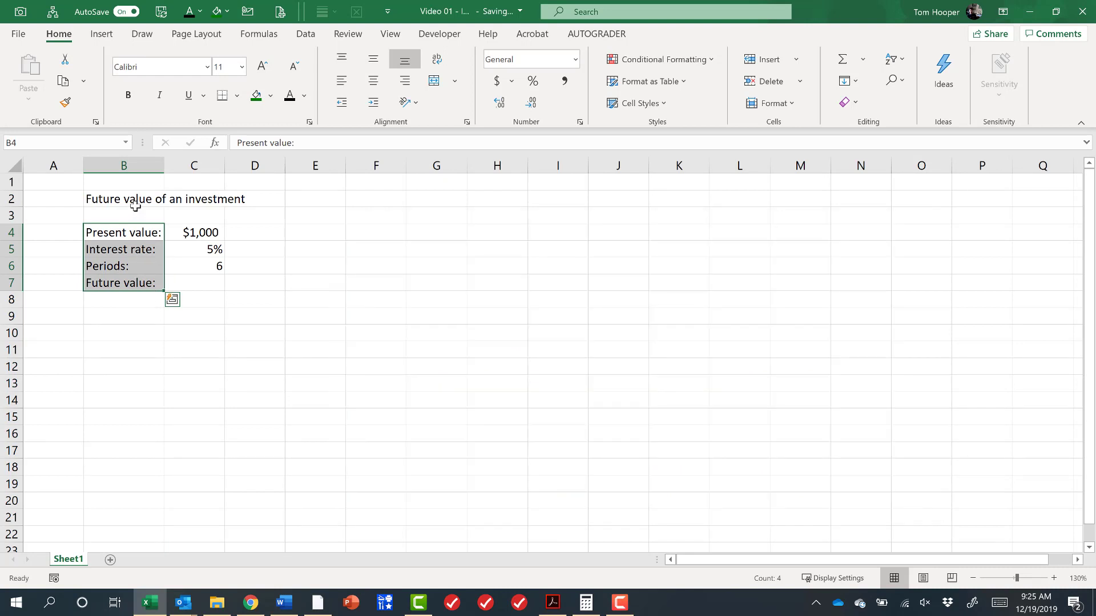
{"action": "left_click_drag", "start_coordinate": [128, 200], "coordinate": [244, 198]}
{"action": "left_click", "coordinate": [127, 163]}
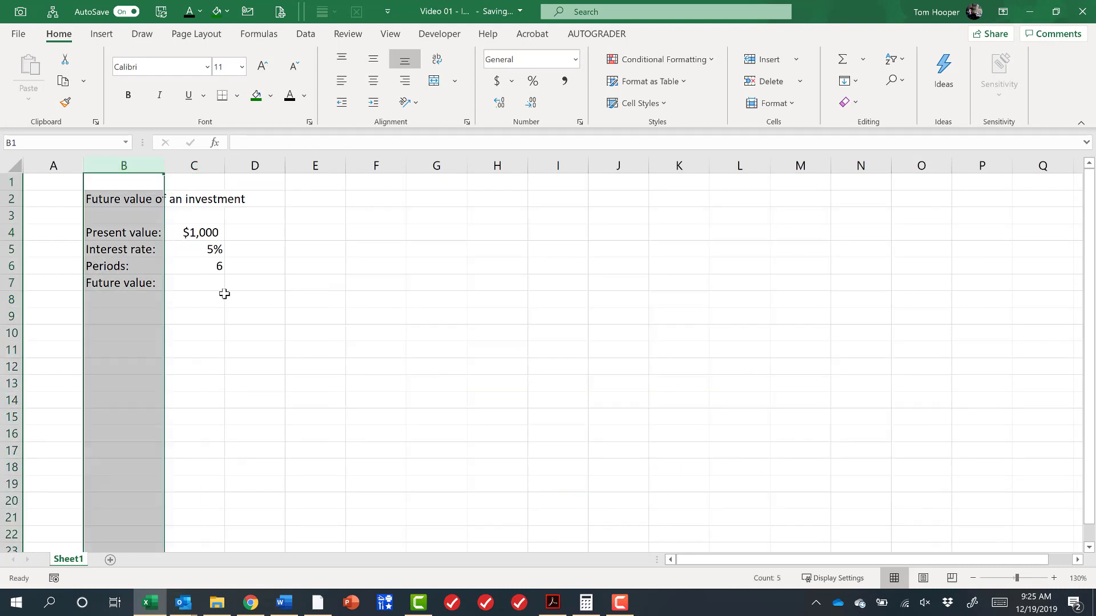
{"action": "left_click", "coordinate": [124, 285]}
{"action": "left_click", "coordinate": [220, 288]}
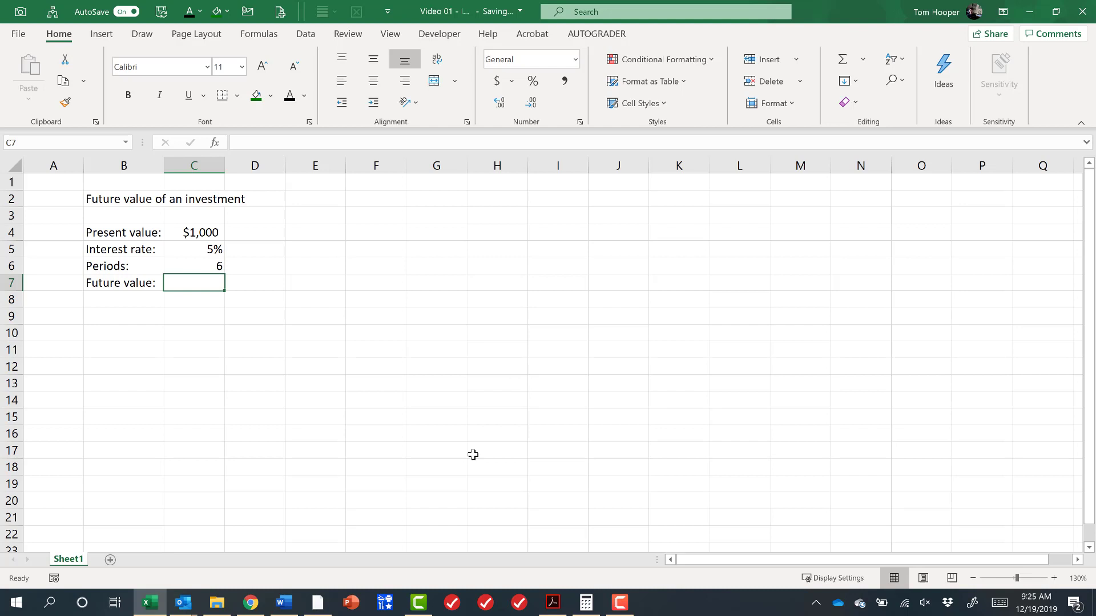
Enter =1000*(1+5%)^6 in C7, giving a future value of 1340.096.
{"action": "type", "text": "="}
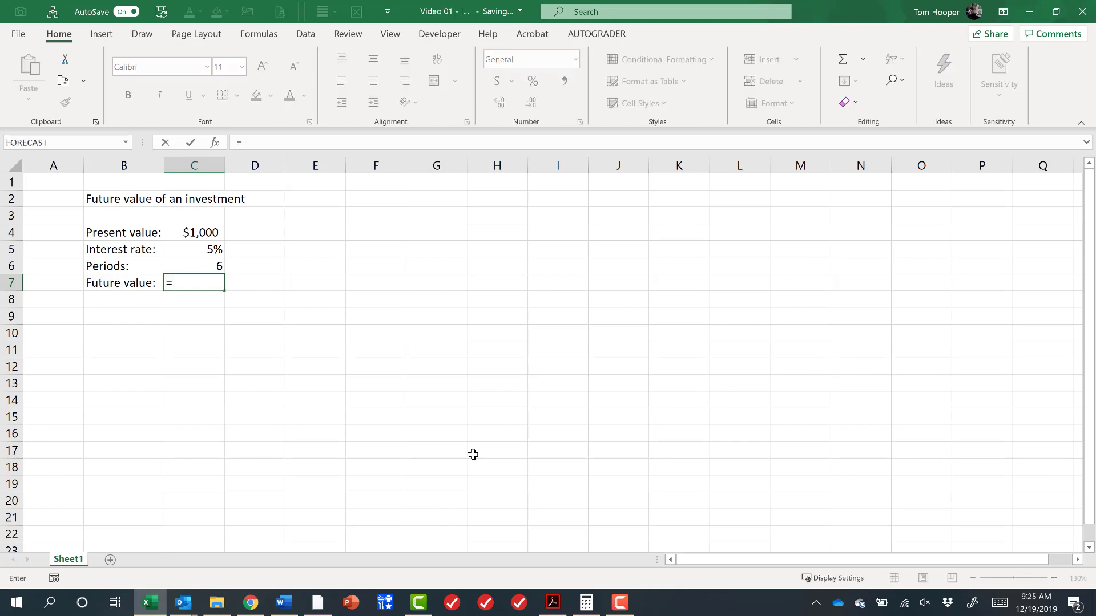
{"action": "type", "text": "1000*(1+.05"}
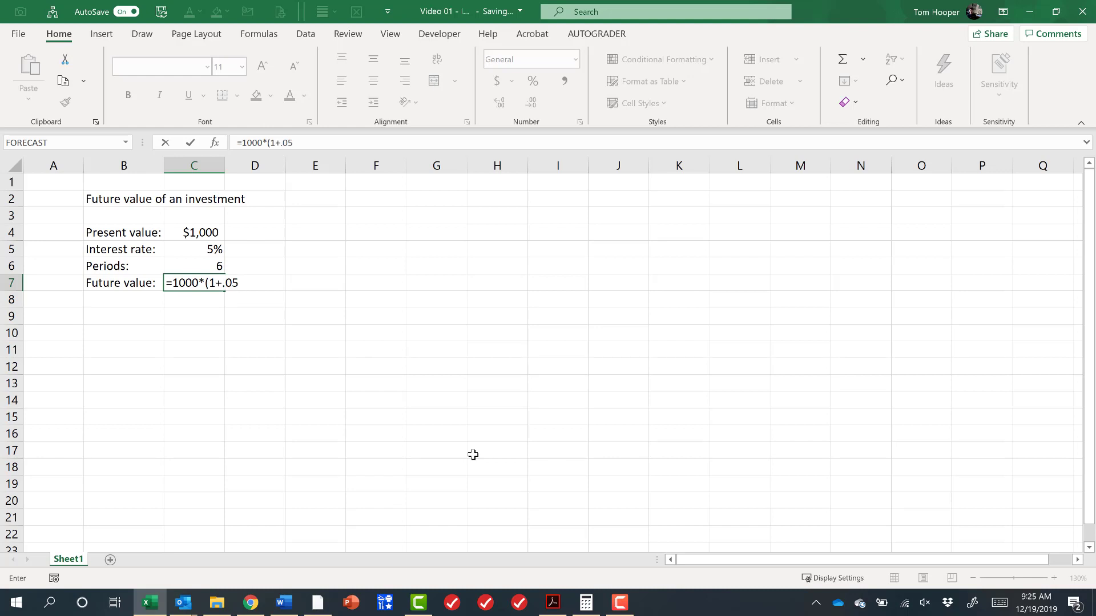
{"action": "key", "text": "BackSpace"}
{"action": "key", "text": "BackSpace"}
{"action": "key", "text": "BackSpace"}
{"action": "type", "text": "5%"}
{"action": "type", "text": ")^6"}
{"action": "key", "text": "Return"}
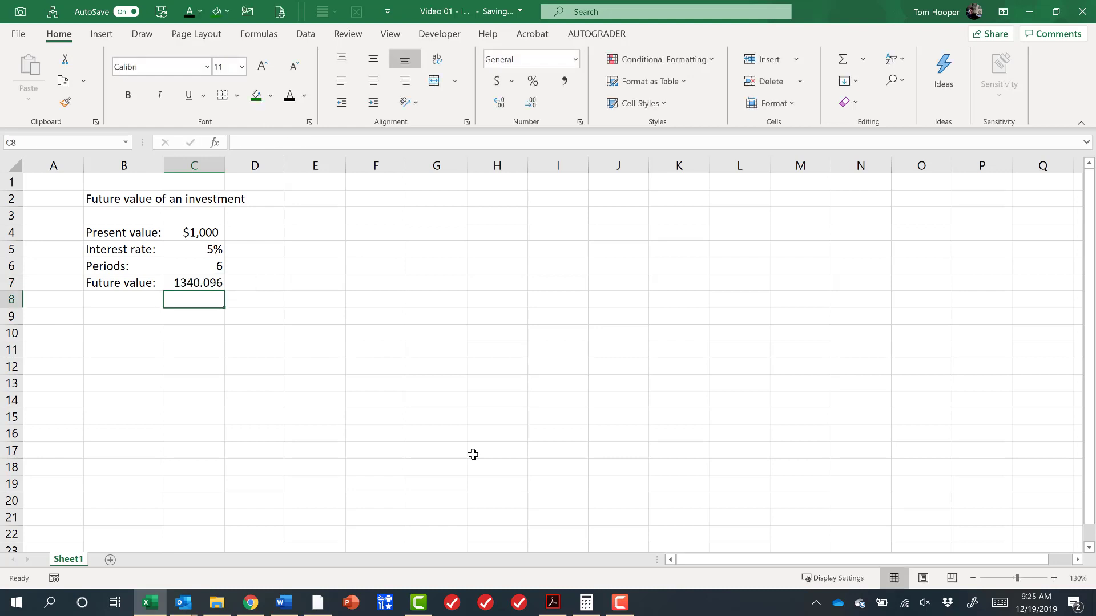
{"action": "key", "text": "Up"}
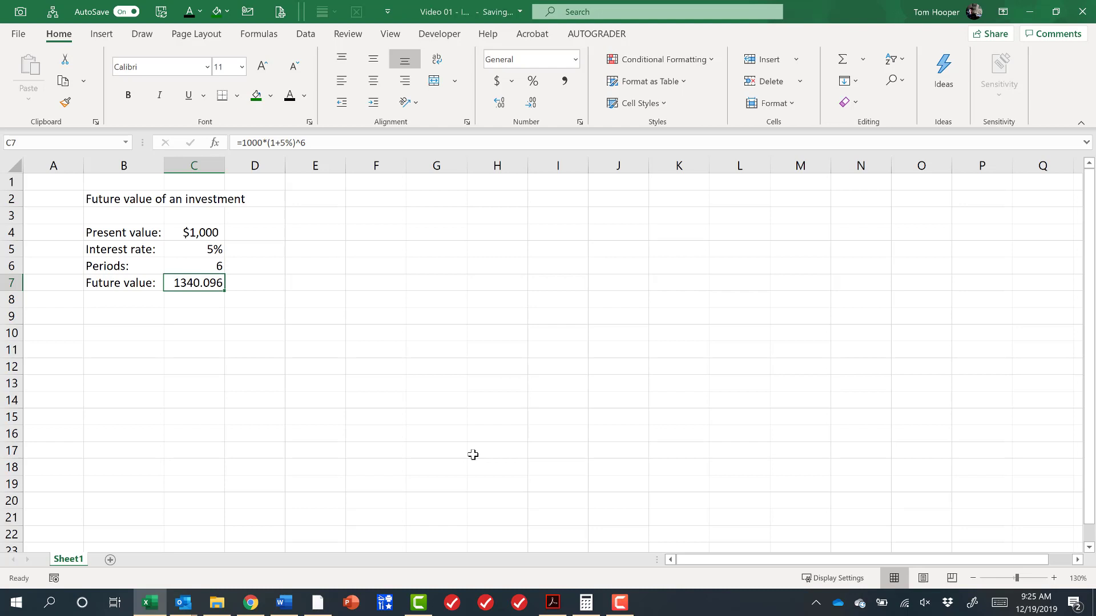
Copy the $1,000 present value in C4 and start Paste Special on C7.
{"action": "key", "text": "Up"}
{"action": "key", "text": "Up"}
{"action": "key", "text": "Up"}
{"action": "key", "text": "Up"}
{"action": "key", "text": "Down"}
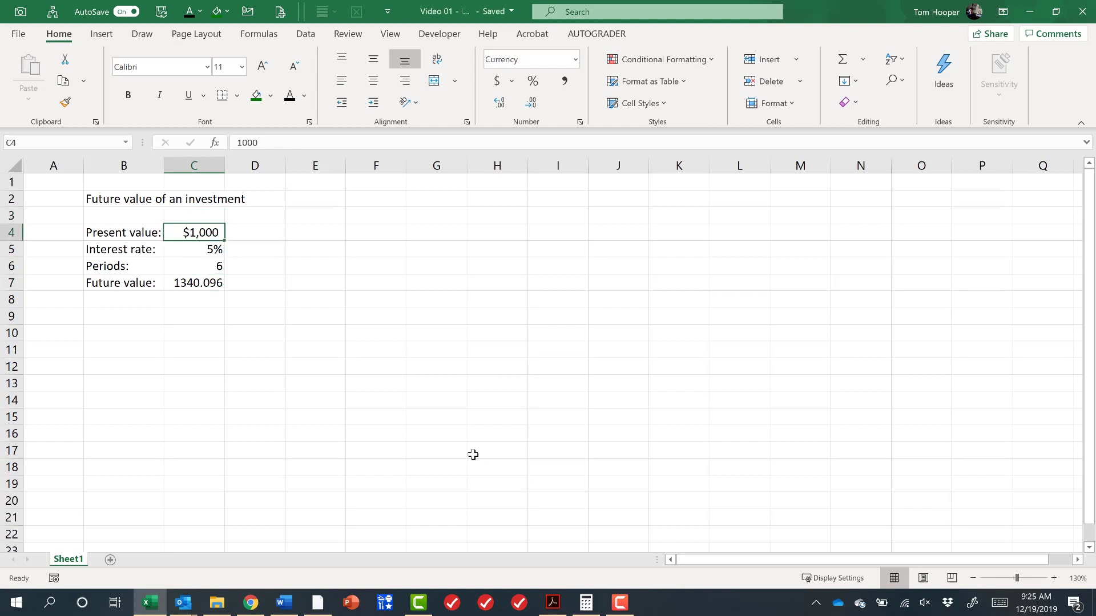
{"action": "key", "text": "Down"}
{"action": "key", "text": "Down"}
{"action": "key", "text": "Down"}
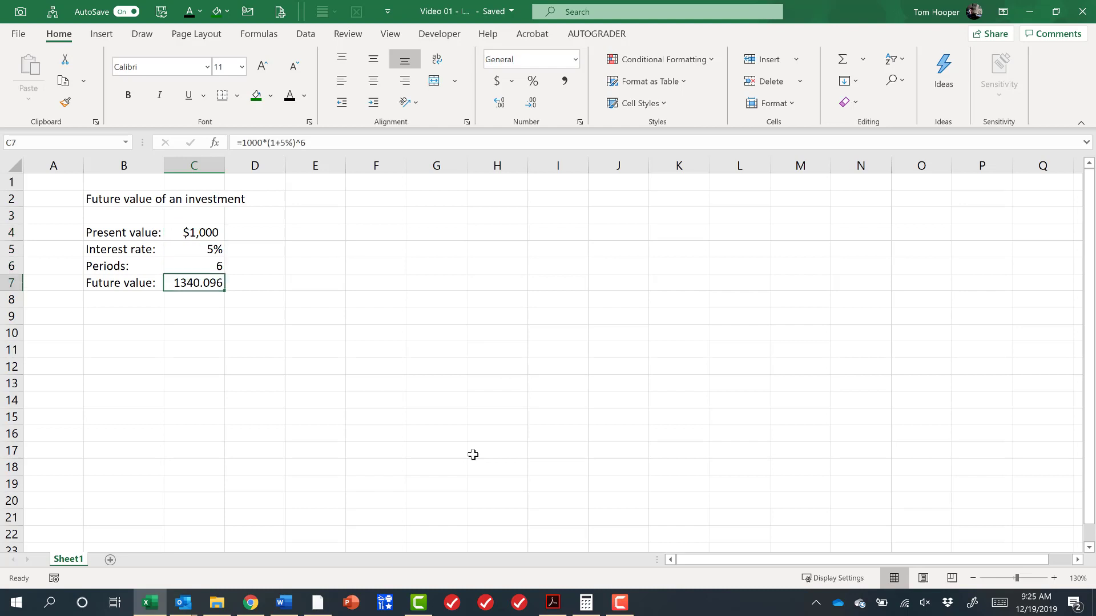
{"action": "key", "text": "Up"}
{"action": "key", "text": "Up"}
{"action": "key", "text": "Up"}
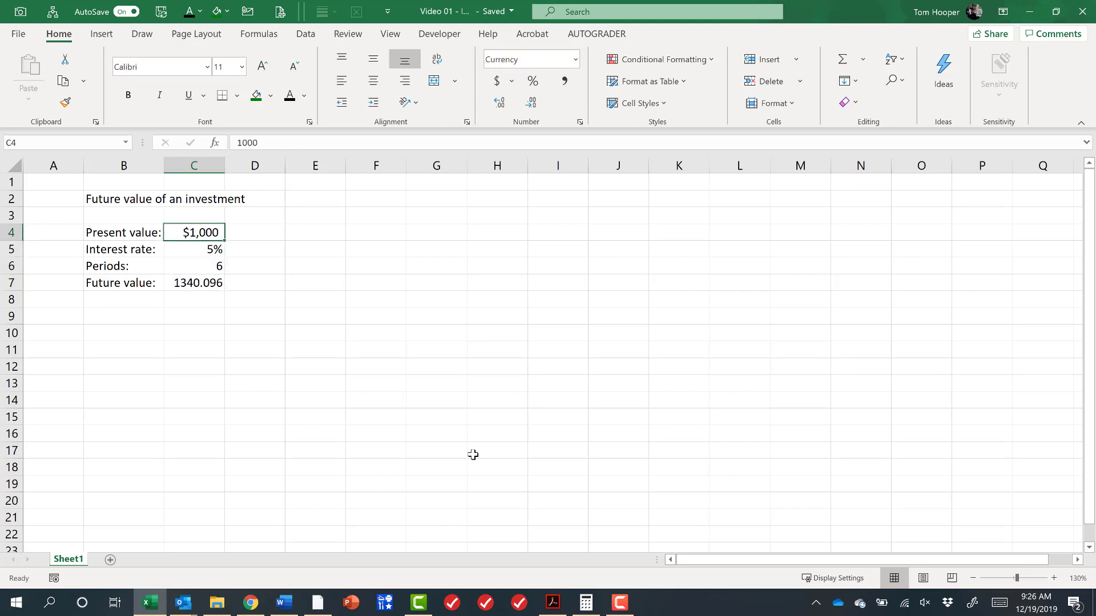
{"action": "key", "text": "ctrl+c"}
{"action": "key", "text": "Down"}
{"action": "key", "text": "Down"}
{"action": "key", "text": "Down"}
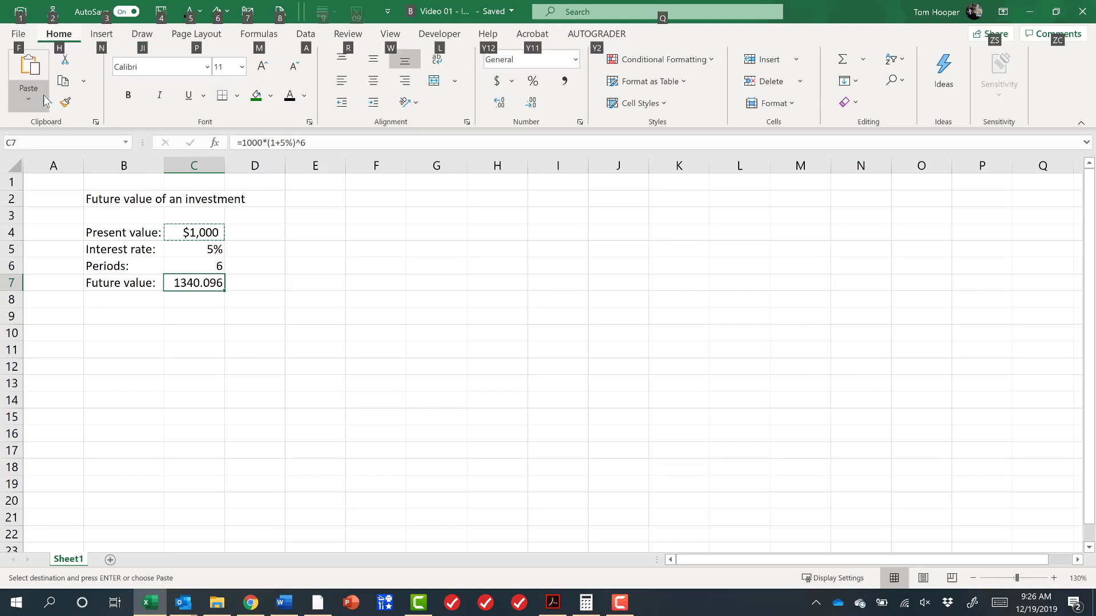
{"action": "key", "text": "alt+h"}
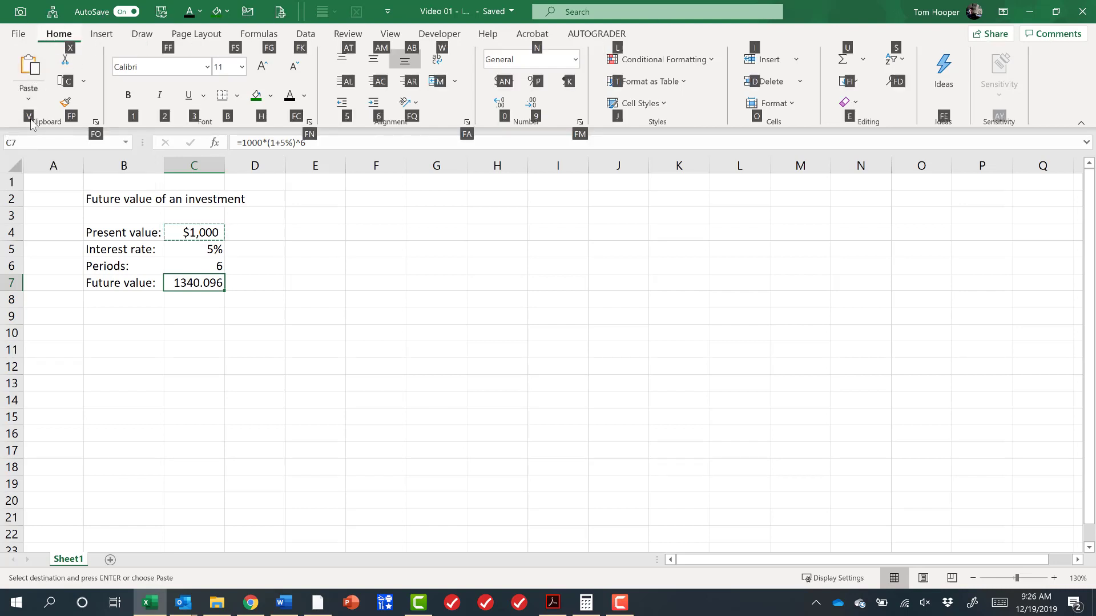
{"action": "key", "text": "v"}
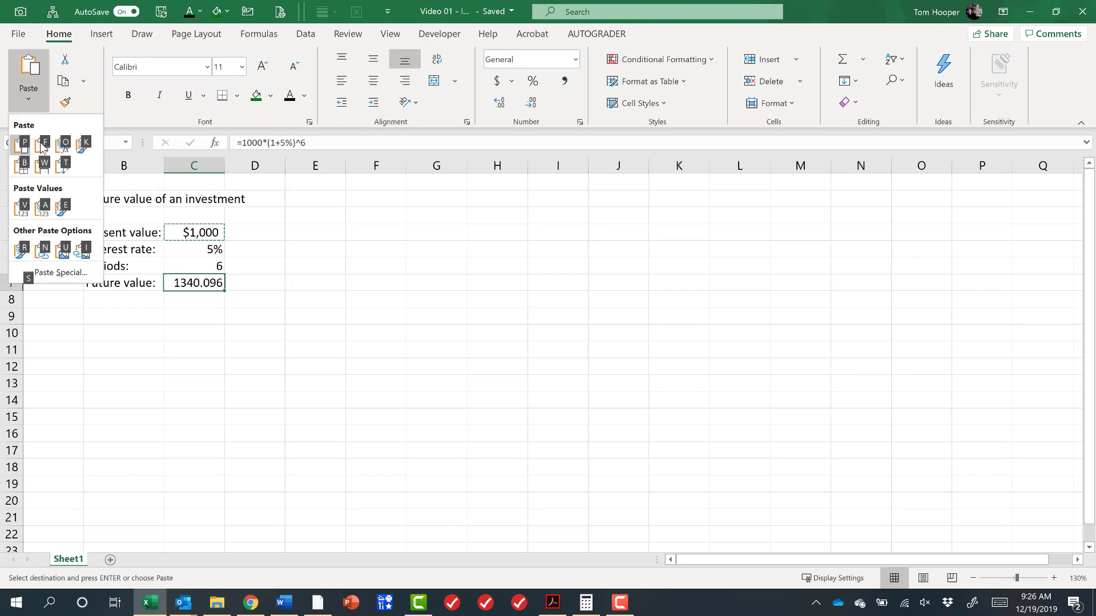
Paste only C4's currency formats onto C7 so it shows $1,340.
{"action": "key", "text": "s"}
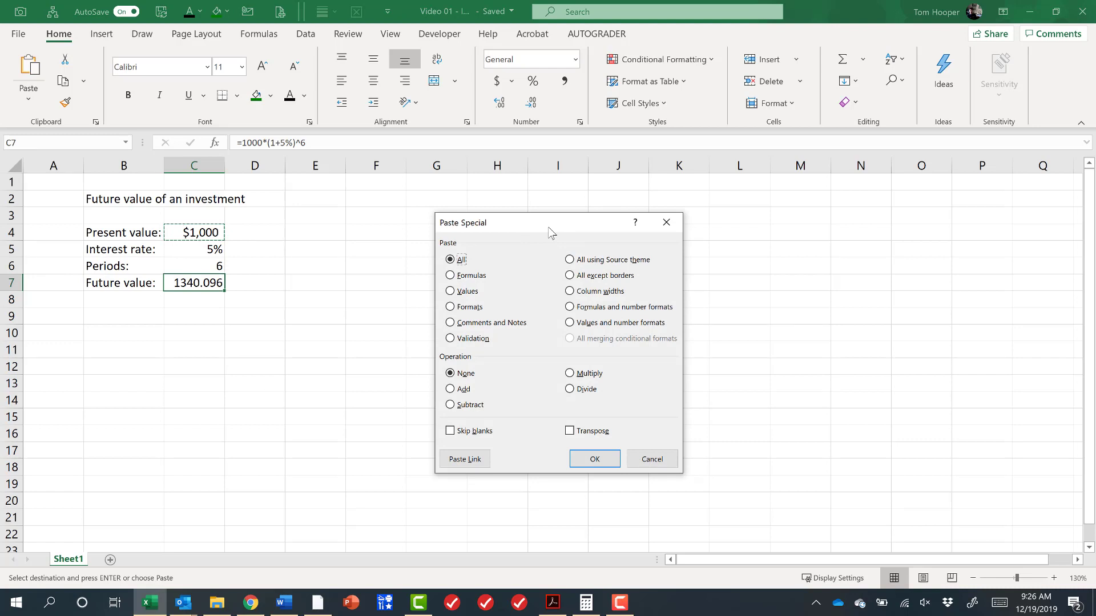
{"action": "left_click_drag", "start_coordinate": [551, 232], "coordinate": [428, 195]}
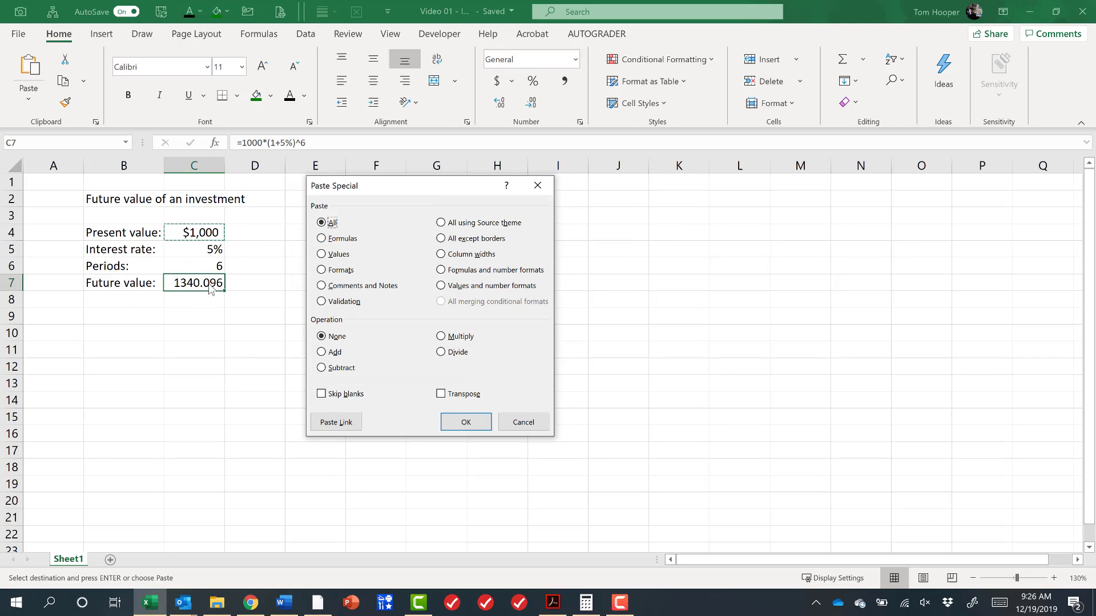
{"action": "left_click", "coordinate": [352, 278]}
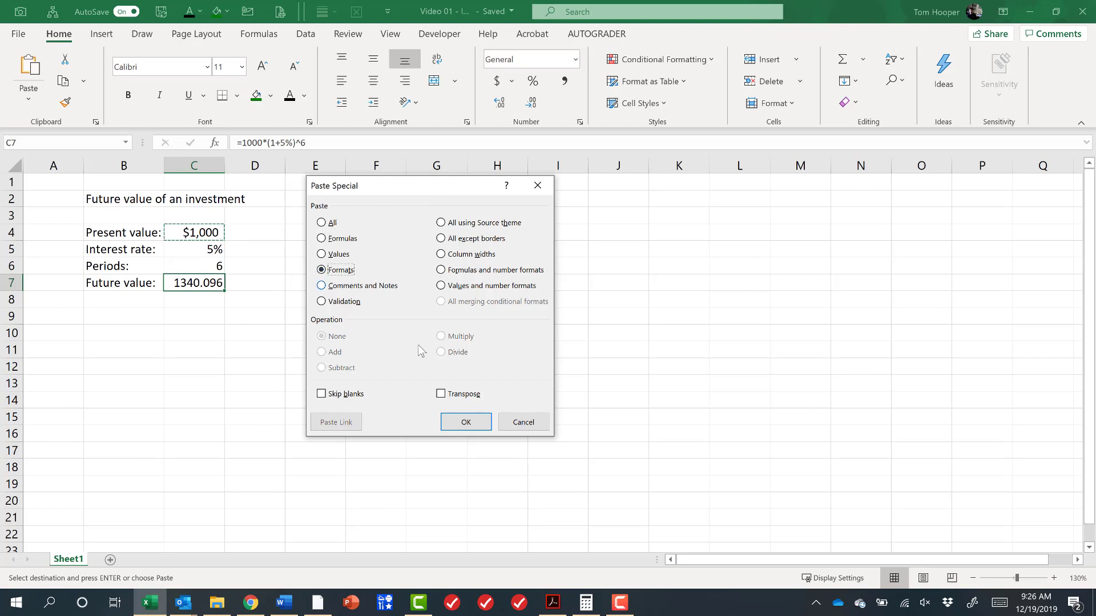
{"action": "left_click", "coordinate": [477, 423]}
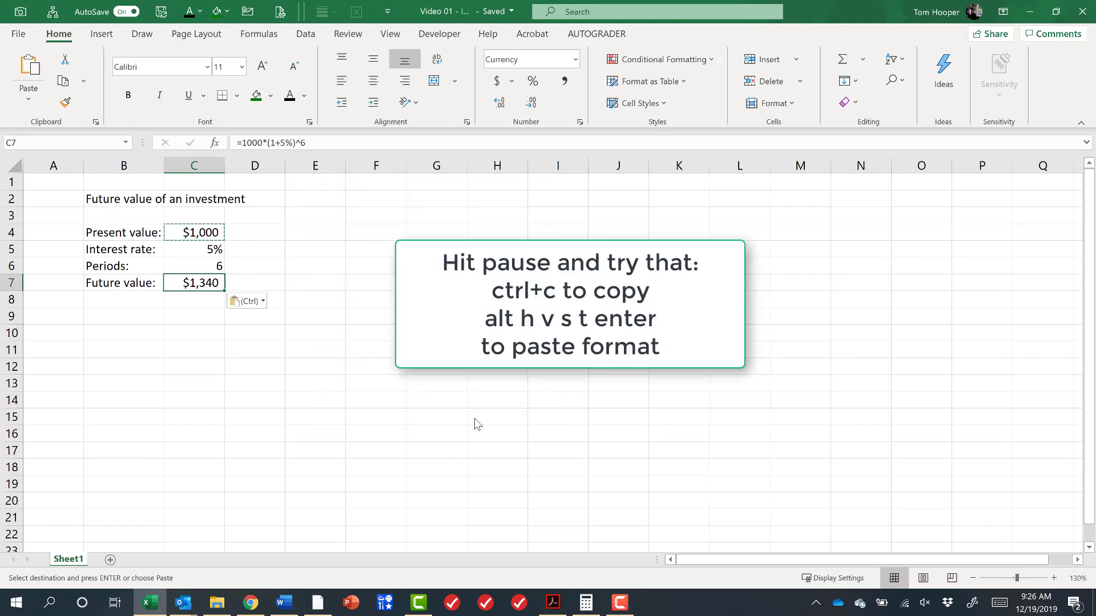
Show C7's formula text in D7 with =FORMULATEXT(C7).
{"action": "key", "text": "Escape"}
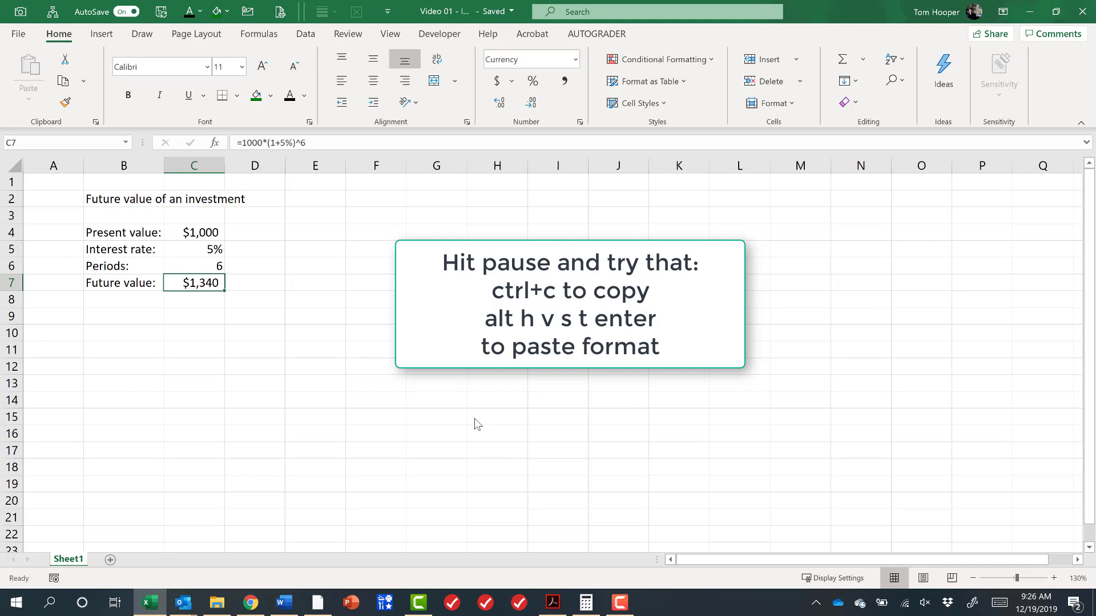
{"action": "key", "text": "Right"}
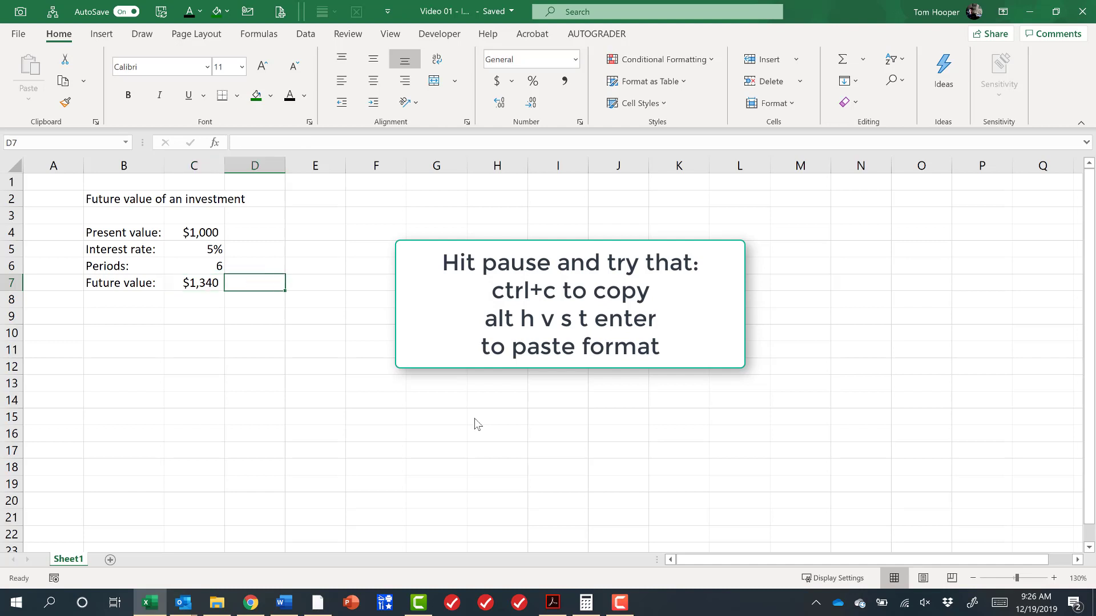
{"action": "type", "text": "=formu"}
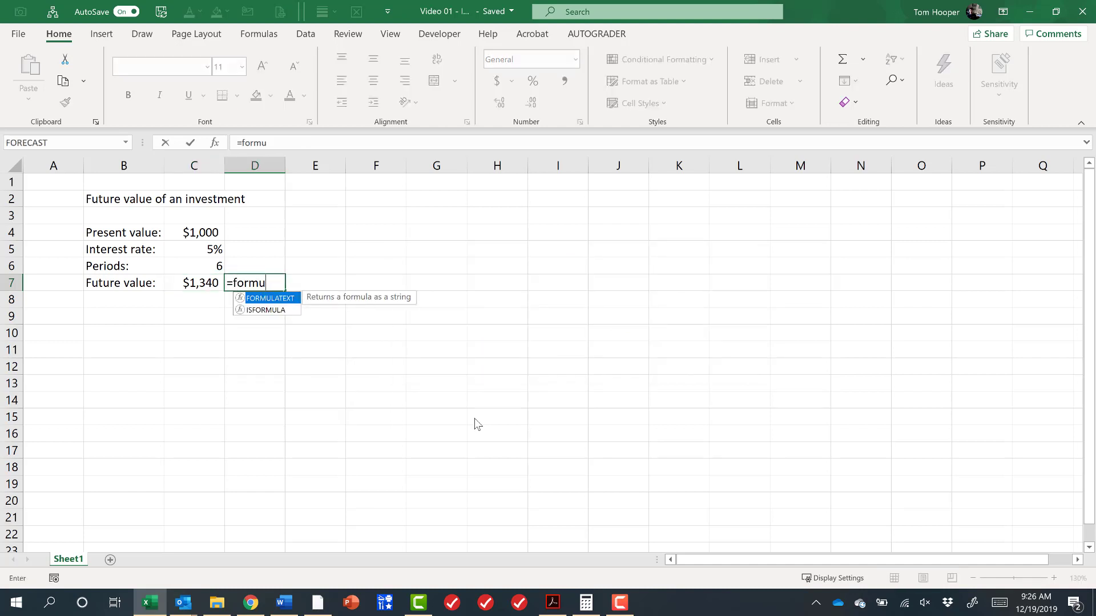
{"action": "key", "text": "Tab"}
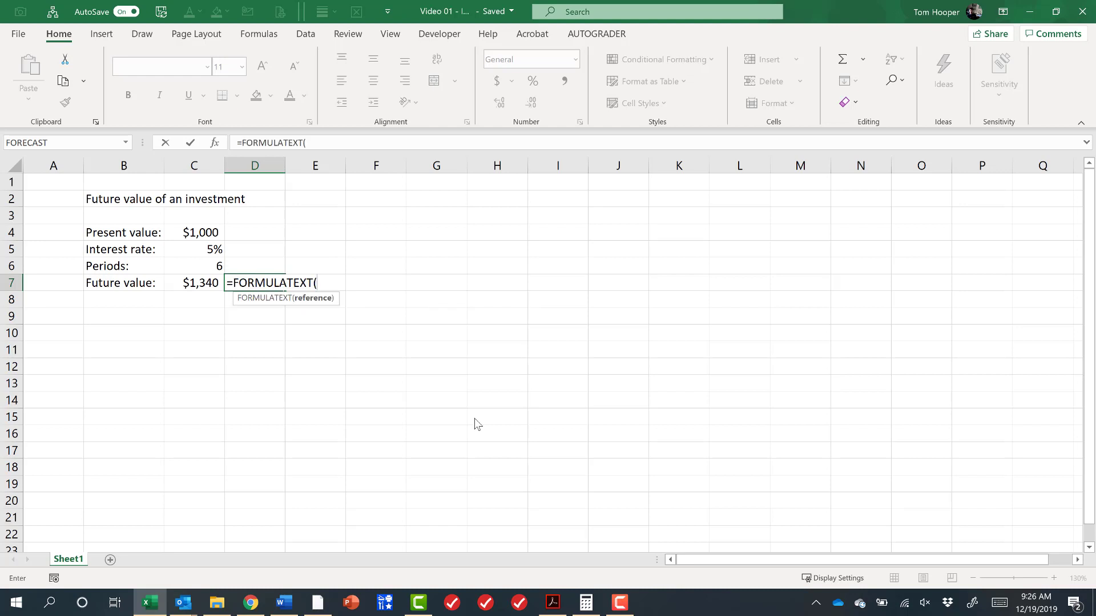
{"action": "key", "text": "Left"}
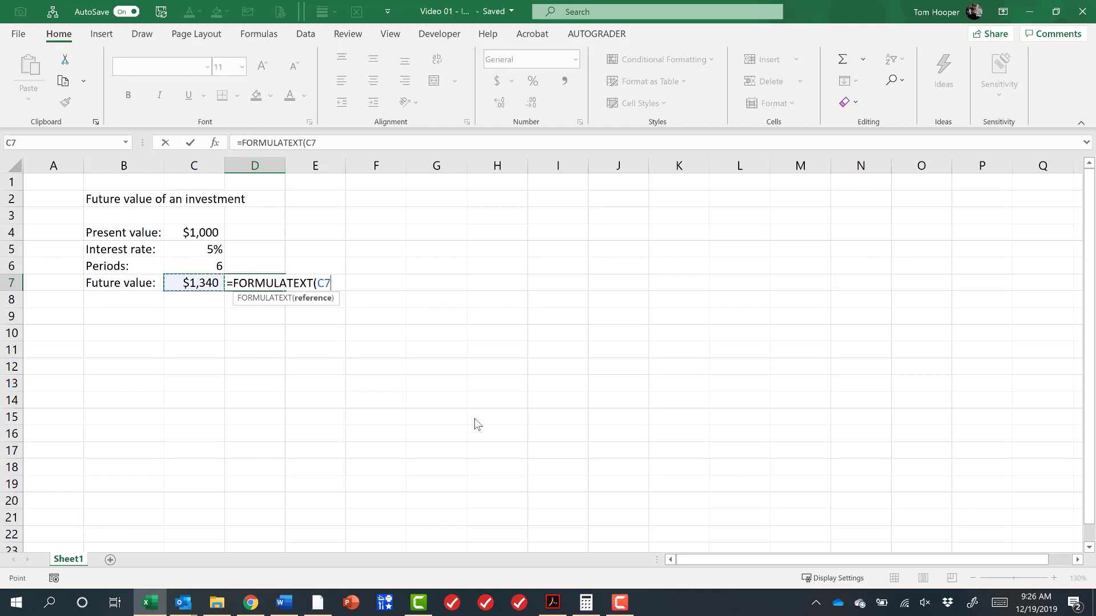
{"action": "type", "text": ")"}
{"action": "key", "text": "Return"}
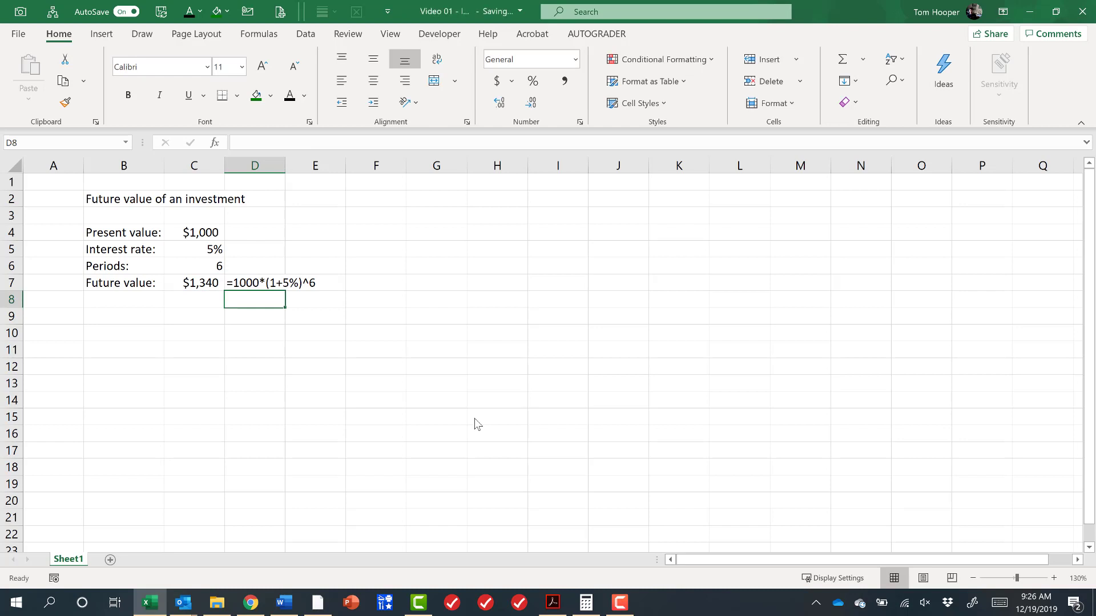
{"action": "key", "text": "Up"}
{"action": "key", "text": "Left"}
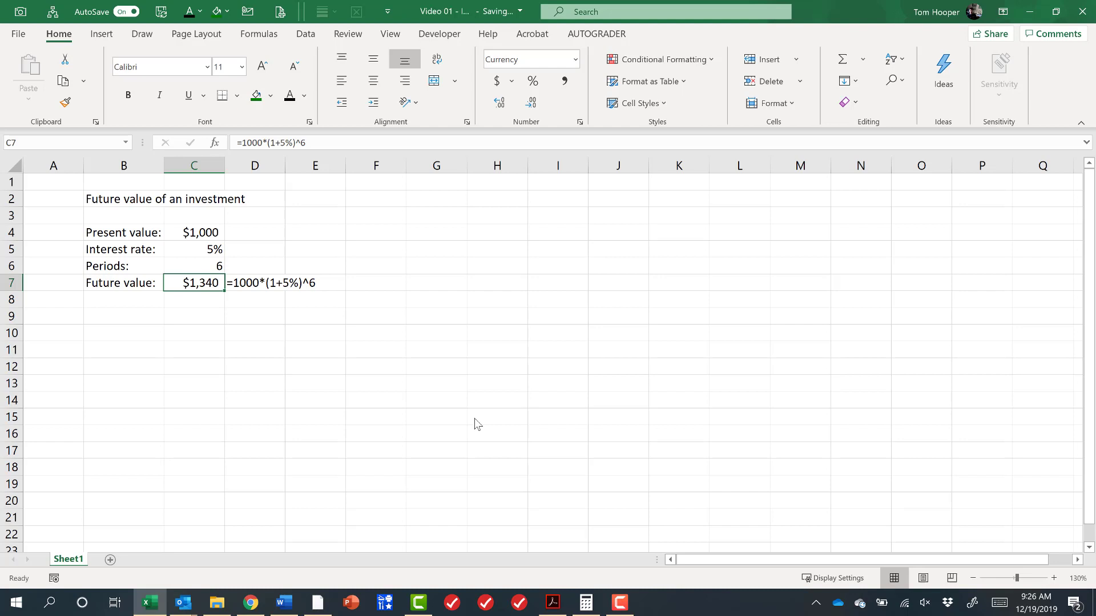
{"action": "key", "text": "F2"}
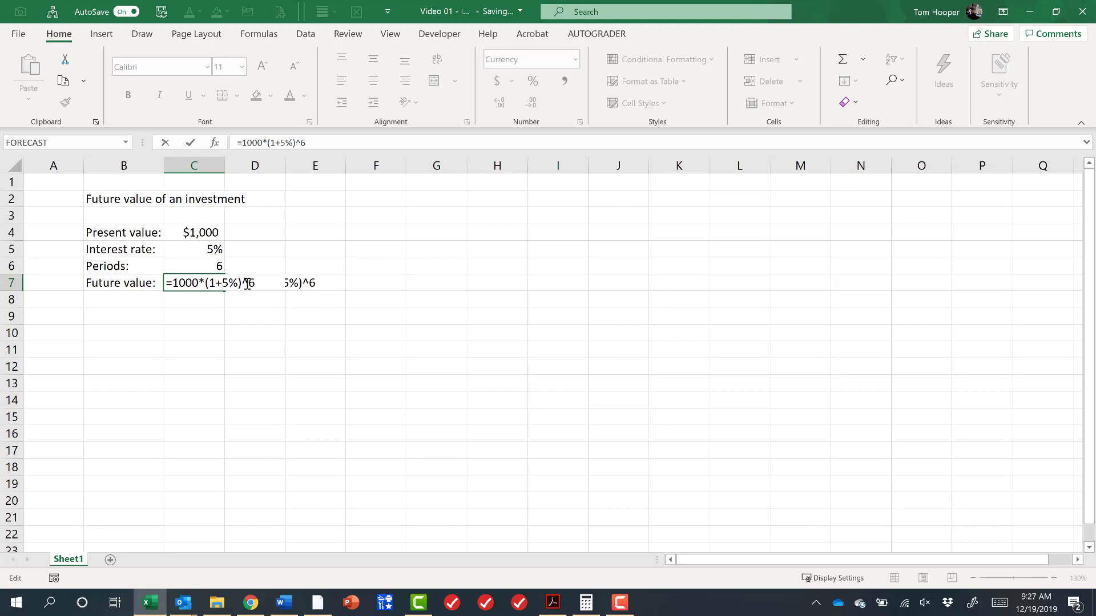
{"action": "key", "text": "Escape"}
{"action": "left_click", "coordinate": [214, 251]}
{"action": "type", "text": "8"}
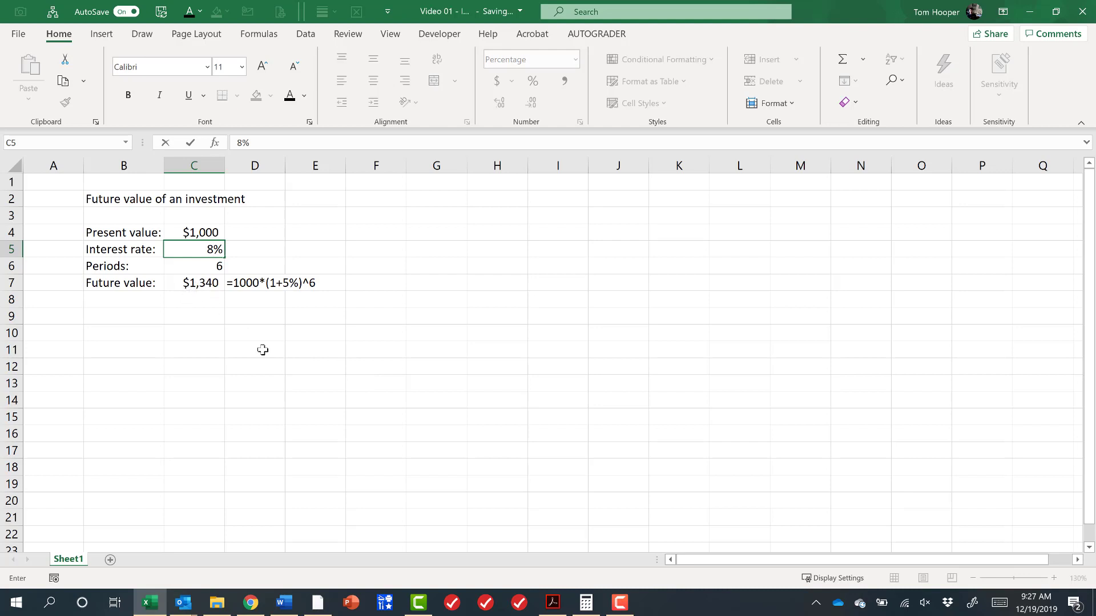
{"action": "key", "text": "Return"}
{"action": "key", "text": "Up"}
{"action": "key", "text": "F2"}
{"action": "key", "text": "Escape"}
{"action": "key", "text": "ctrl+z"}
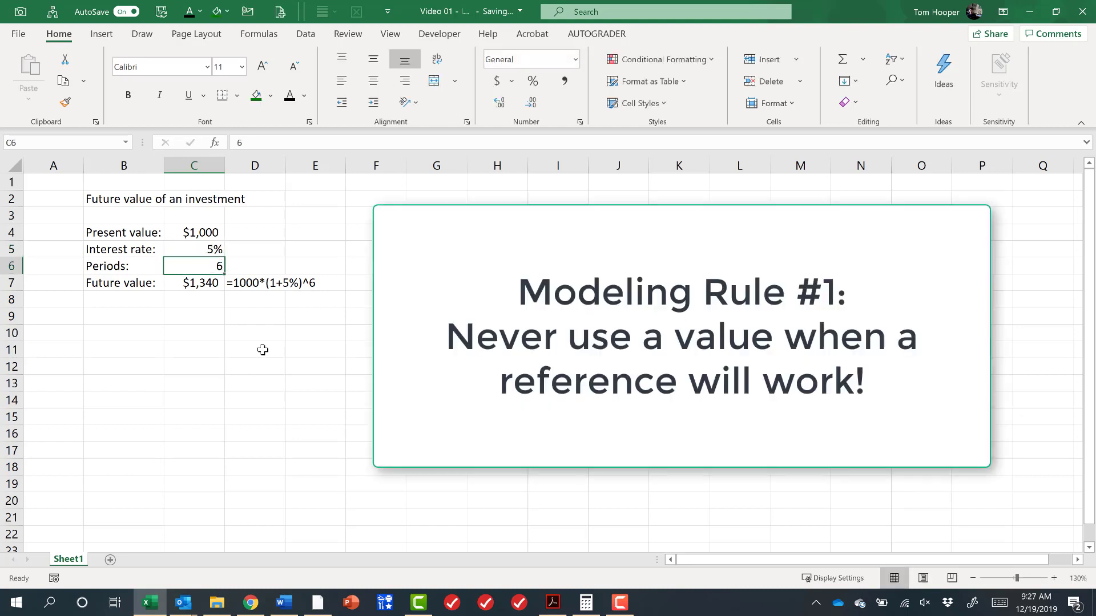
Replace C7's hard-coded values with cell references: =C4*(1+C5)^C6.
{"action": "key", "text": "Down"}
{"action": "key", "text": "F2"}
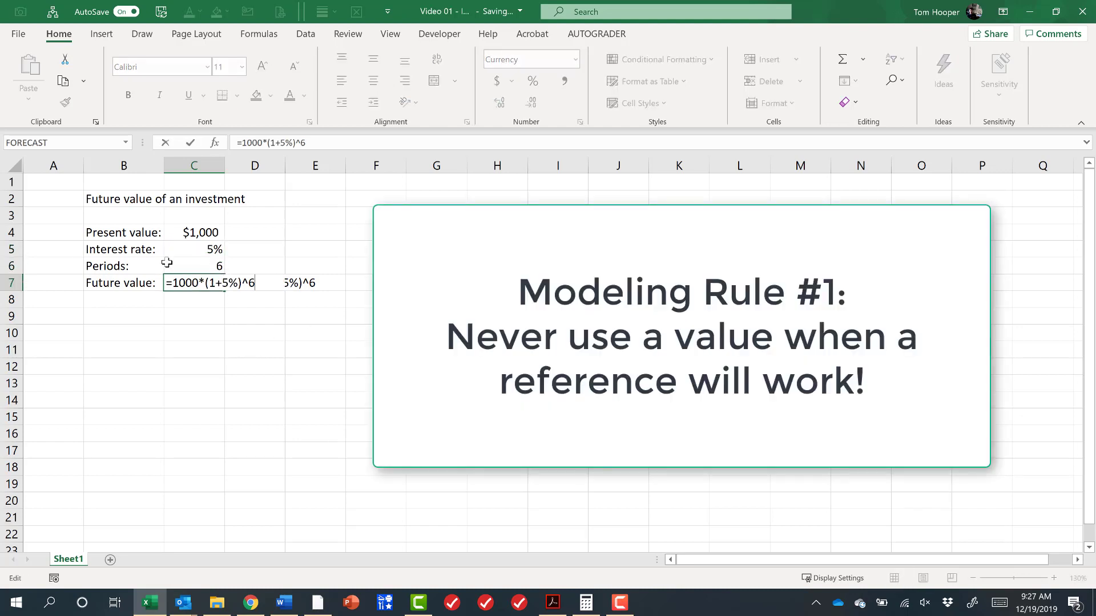
{"action": "double_click", "coordinate": [190, 283]}
{"action": "left_click", "coordinate": [199, 234]}
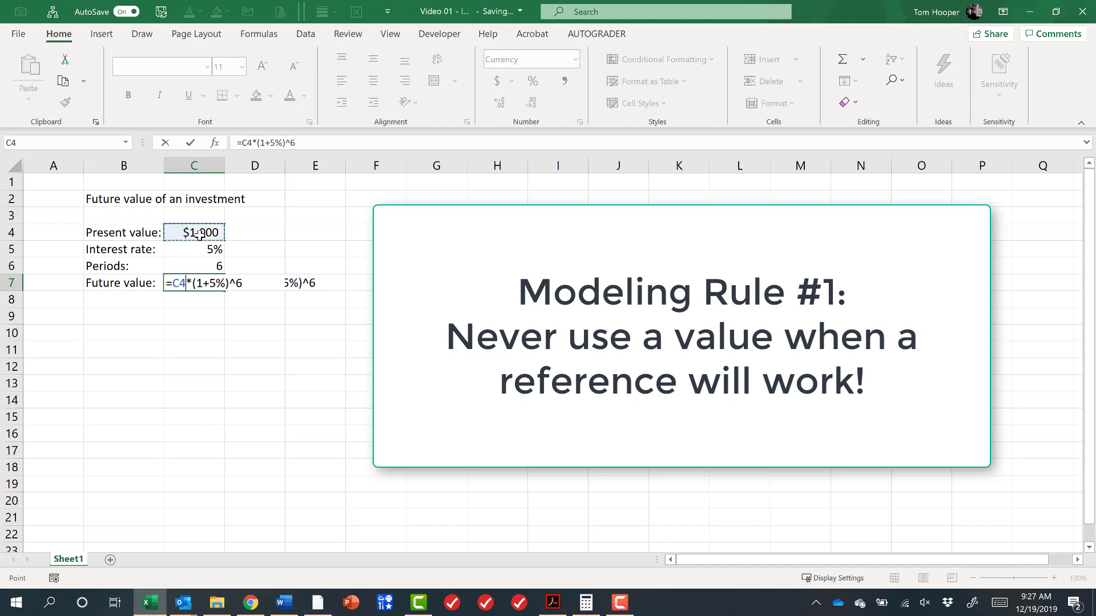
{"action": "double_click", "coordinate": [215, 284]}
{"action": "left_click", "coordinate": [203, 250]}
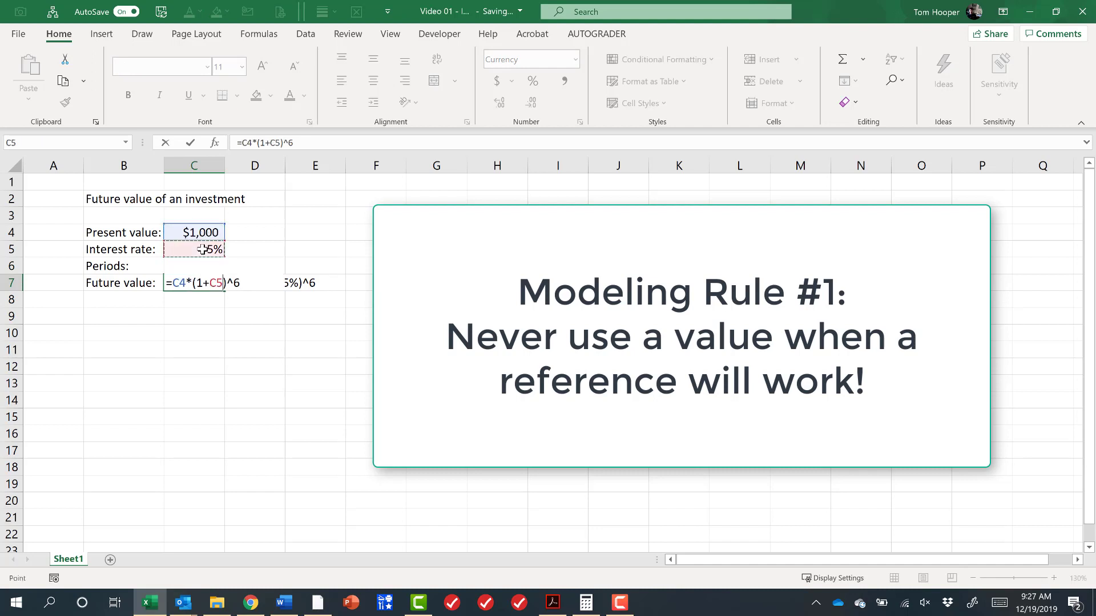
{"action": "double_click", "coordinate": [237, 284]}
{"action": "left_click", "coordinate": [197, 249]}
{"action": "key", "text": "Down"}
{"action": "key", "text": "Return"}
Try an 8% interest rate in C5, then set it back to 5%.
{"action": "key", "text": "Up"}
{"action": "key", "text": "Up"}
{"action": "key", "text": "Up"}
{"action": "key", "text": "Up"}
{"action": "key", "text": "Down"}
{"action": "type", "text": "8"}
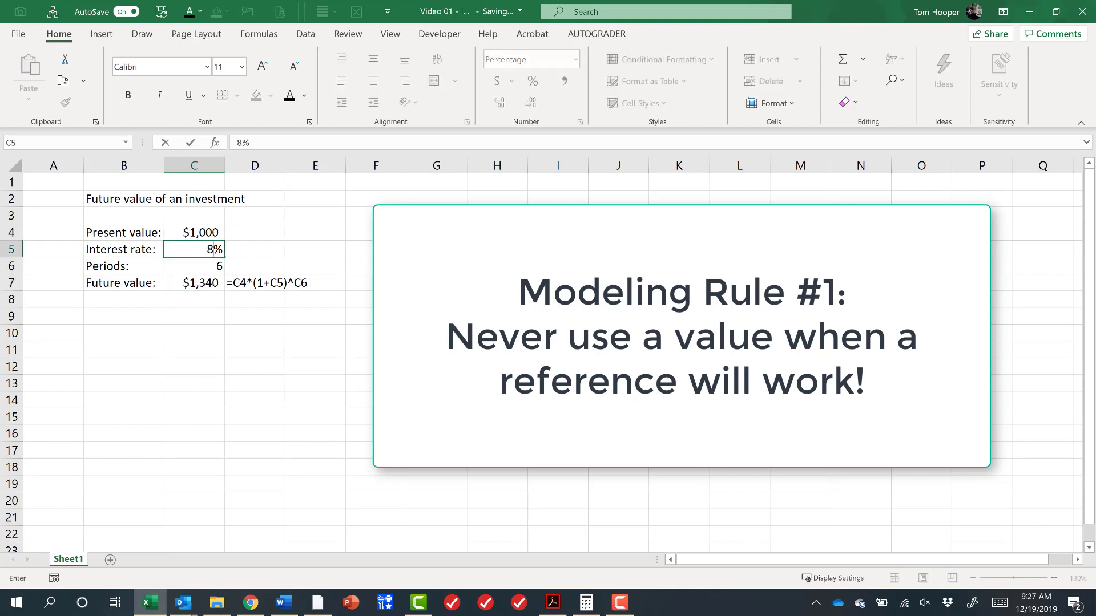
{"action": "key", "text": "Return"}
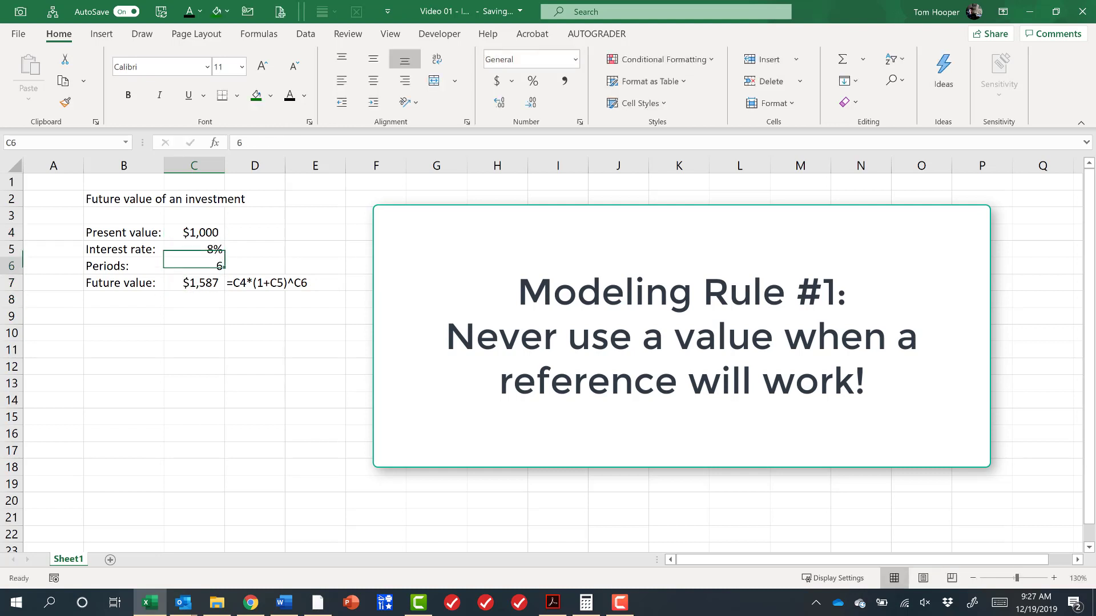
{"action": "key", "text": "Down"}
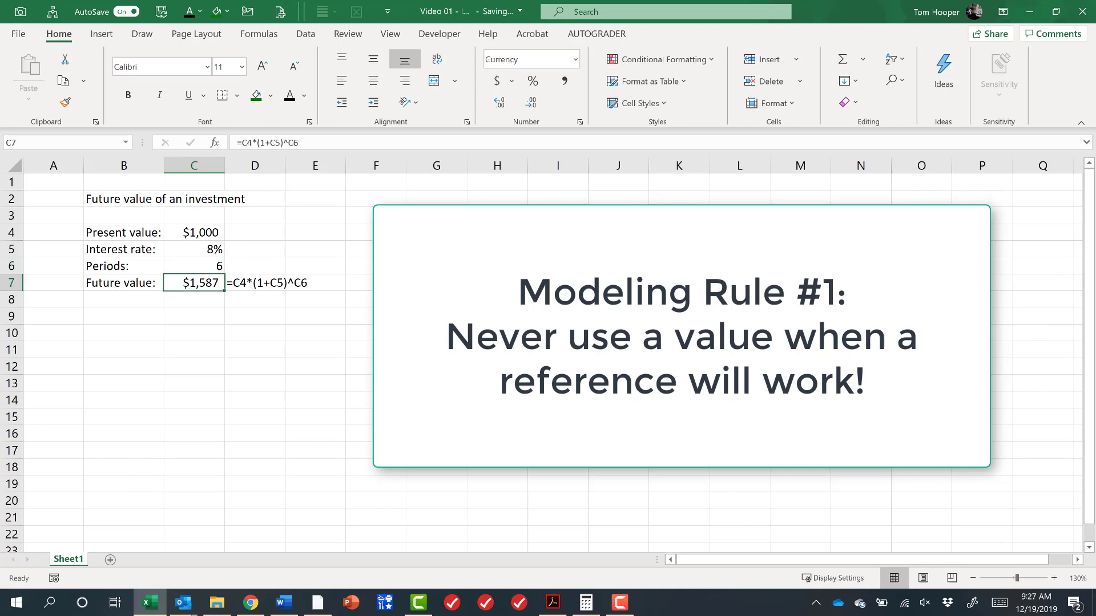
{"action": "key", "text": "Up"}
{"action": "key", "text": "Up"}
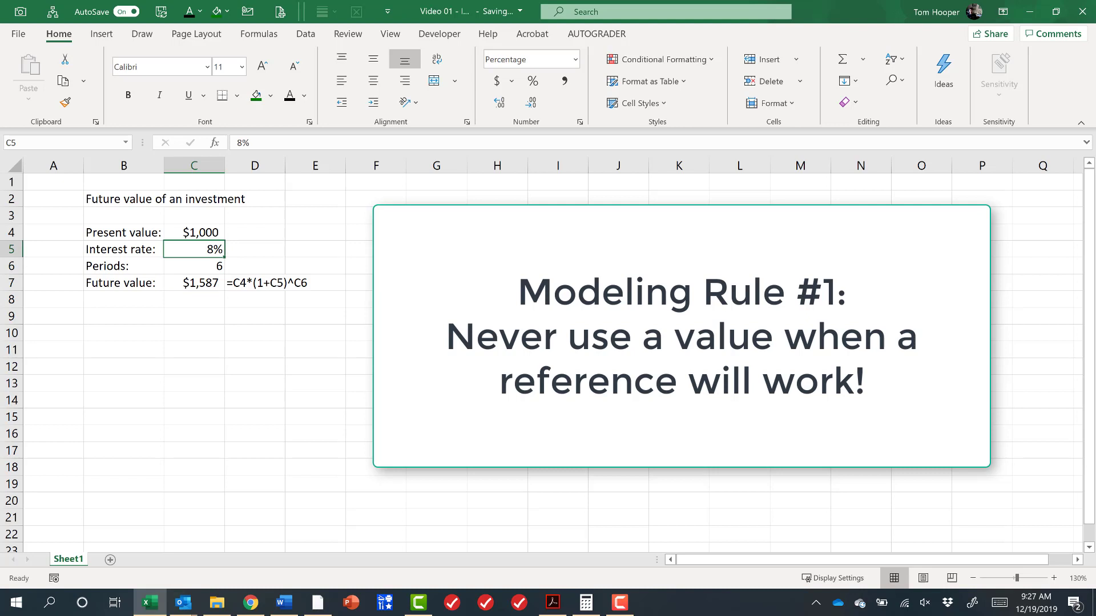
{"action": "type", "text": "5"}
{"action": "key", "text": "ctrl+Return"}
{"action": "key", "text": "Down"}
{"action": "key", "text": "Down"}
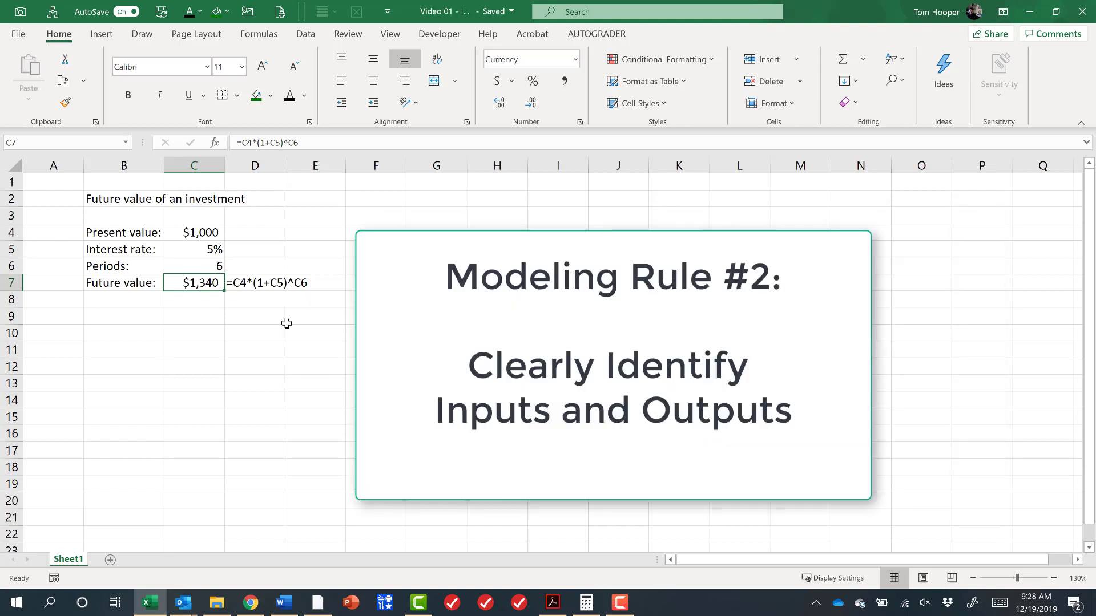
Apply the Input cell style to the values in C4:C6.
{"action": "left_click_drag", "start_coordinate": [197, 232], "coordinate": [197, 266]}
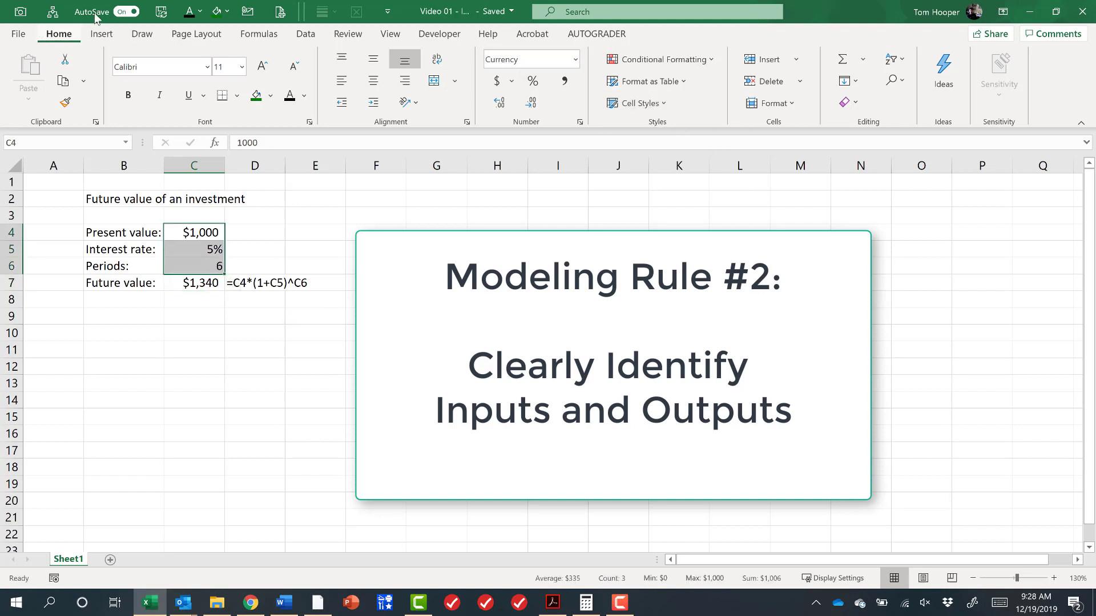
{"action": "key", "text": "alt"}
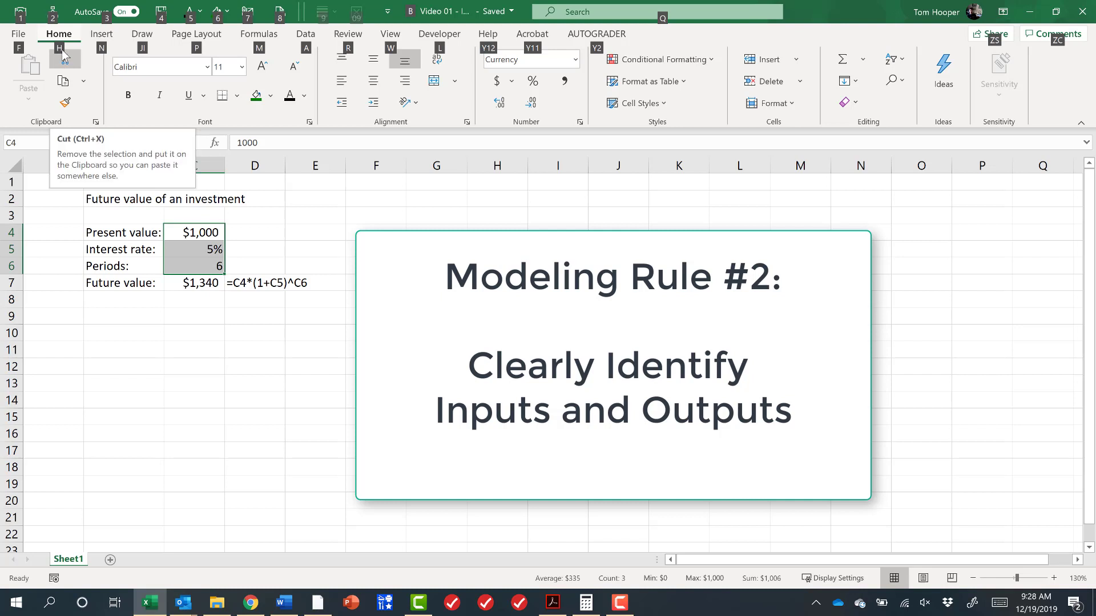
{"action": "key", "text": "h"}
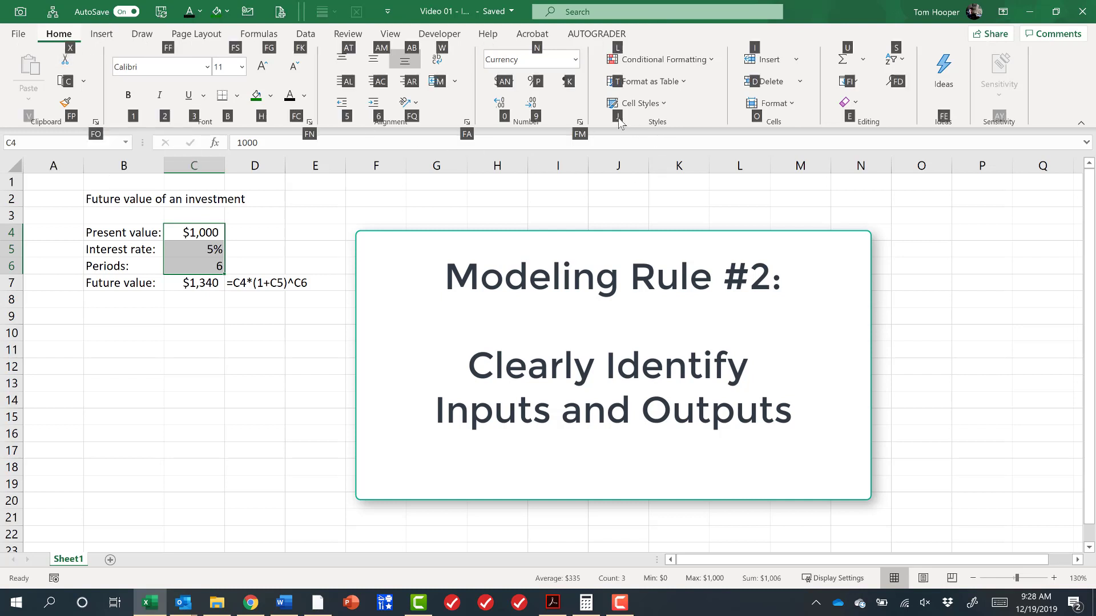
{"action": "key", "text": "j"}
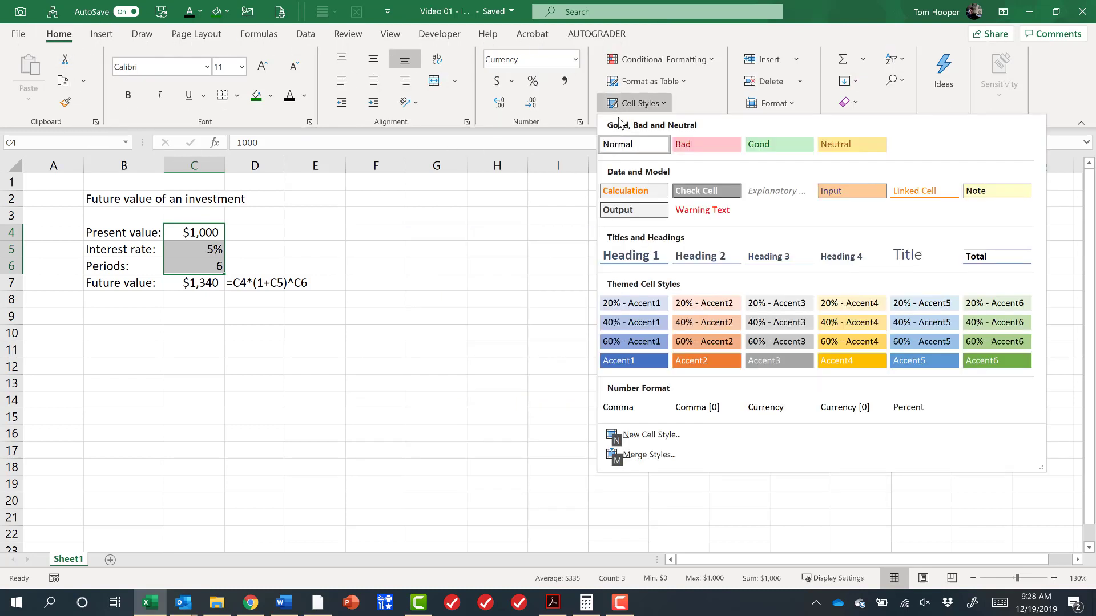
{"action": "key", "text": "Down"}
{"action": "key", "text": "Right"}
{"action": "key", "text": "Right"}
{"action": "key", "text": "Right"}
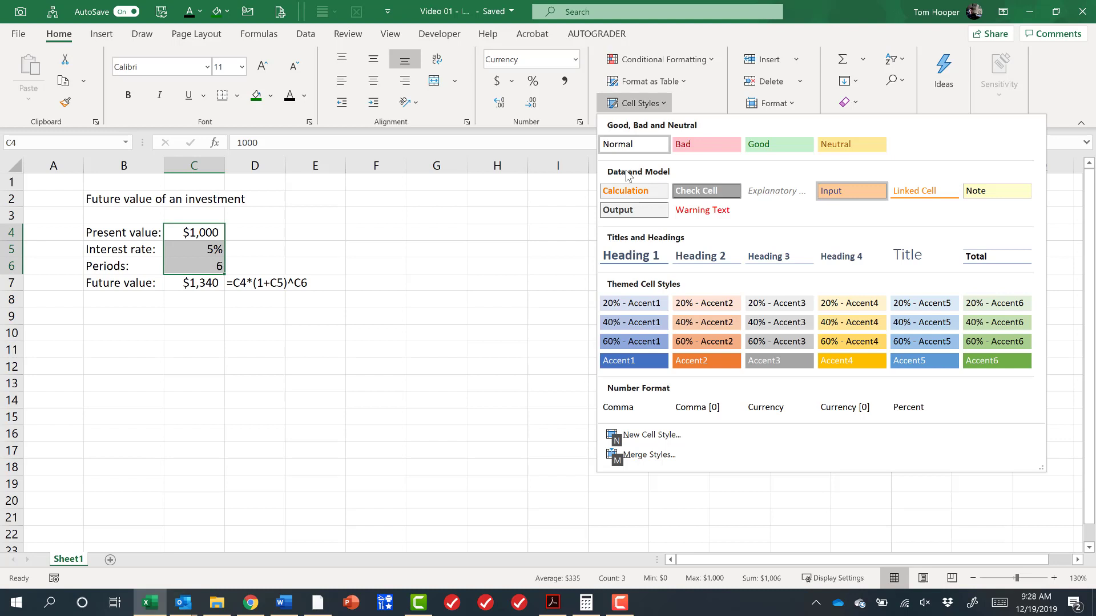
{"action": "key", "text": "Return"}
{"action": "key", "text": "Down"}
{"action": "key", "text": "Down"}
{"action": "key", "text": "Down"}
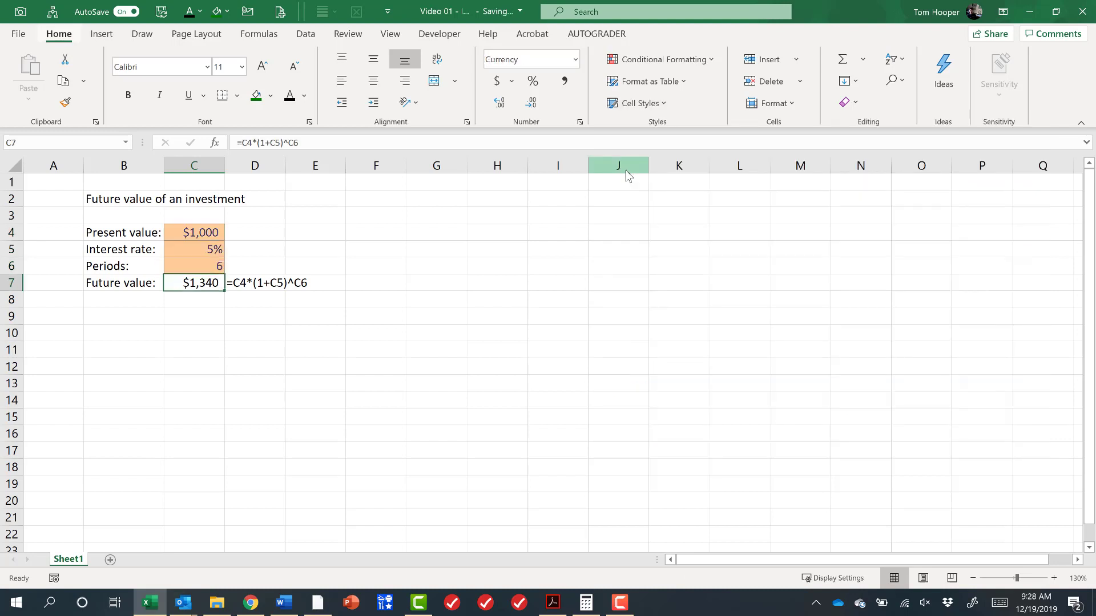
Apply the Output cell style to the $1,340 future value in C7.
{"action": "key", "text": "alt+h"}
{"action": "key", "text": "j"}
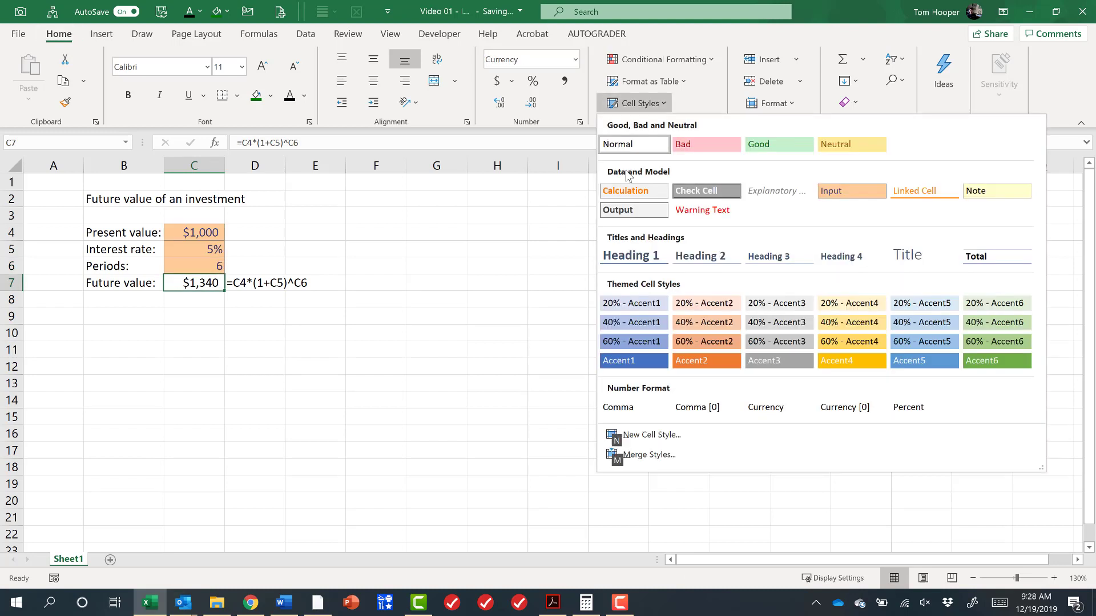
{"action": "key", "text": "Down"}
{"action": "key", "text": "Down"}
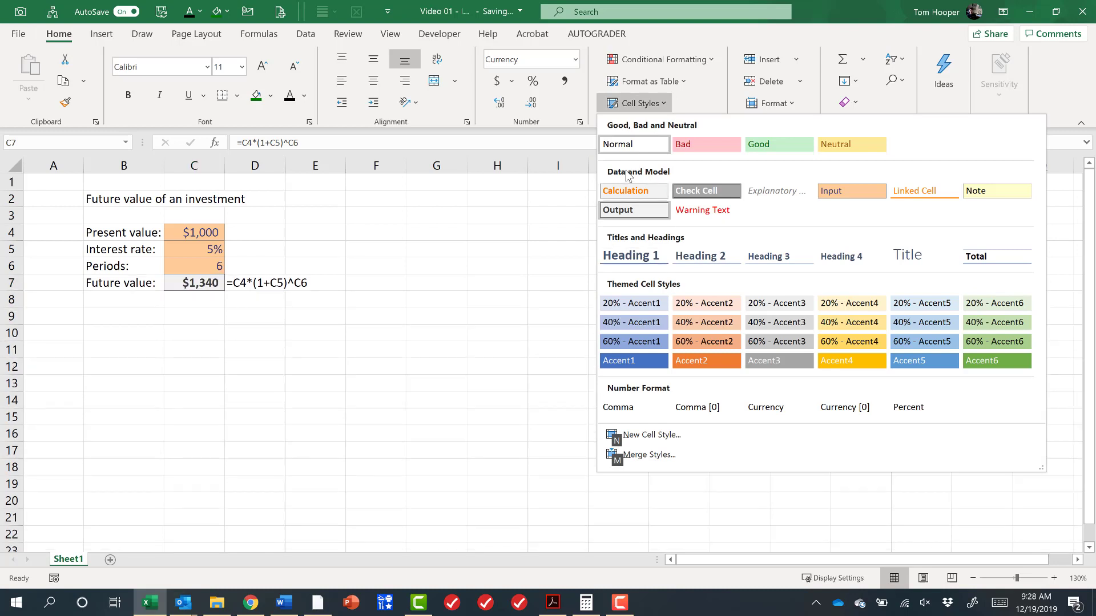
{"action": "key", "text": "Return"}
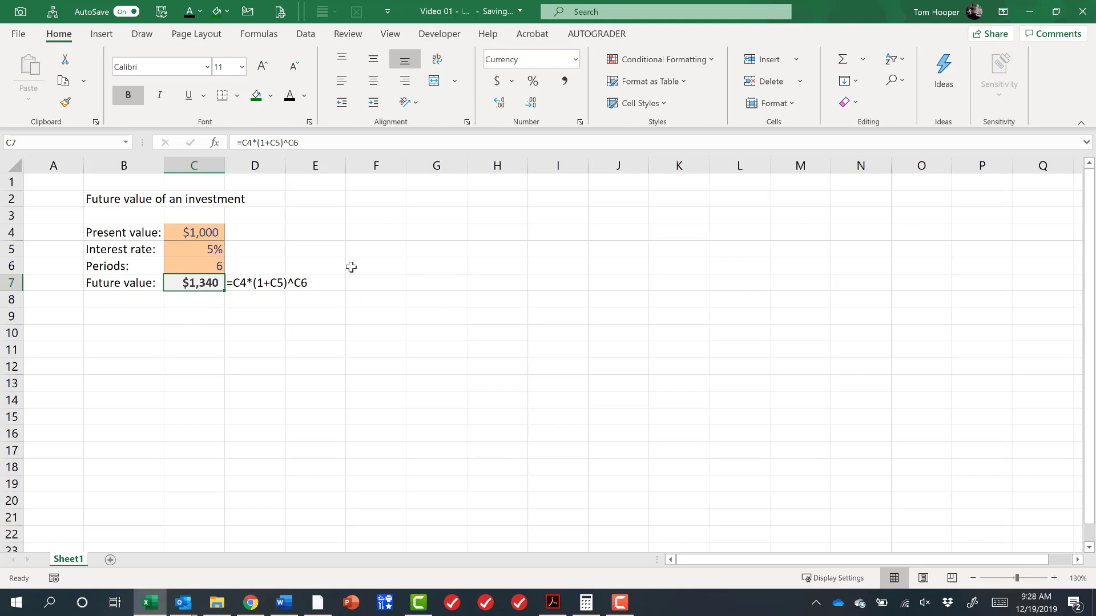
{"action": "left_click_drag", "start_coordinate": [174, 231], "coordinate": [194, 267]}
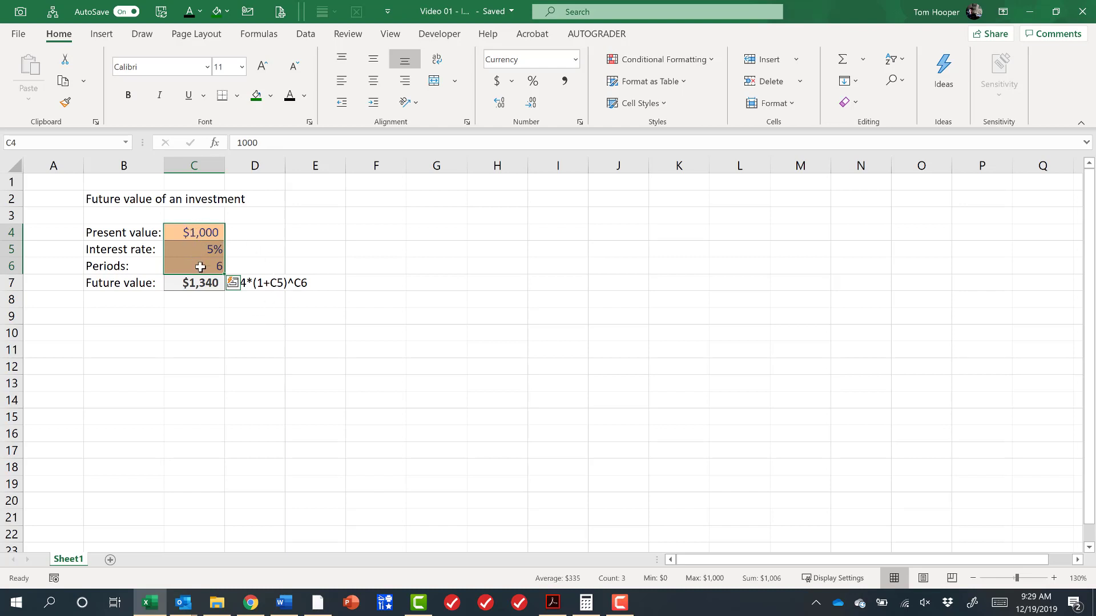
{"action": "left_click", "coordinate": [183, 284]}
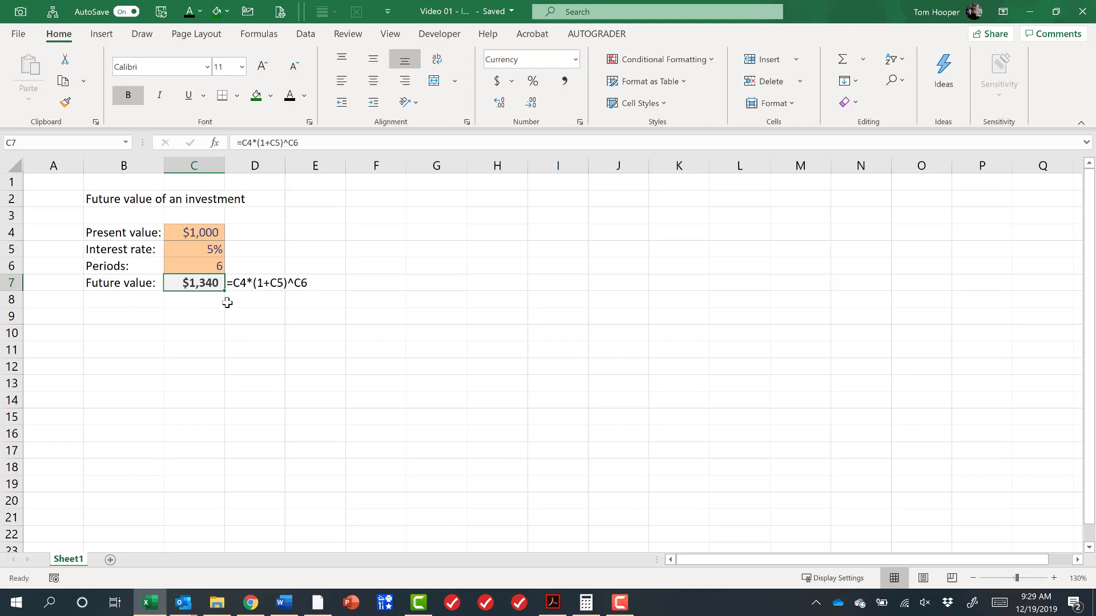
Add labels Sensitivities: in H2, Interest Rate: in H4 and Periods: in F6.
{"action": "left_click", "coordinate": [478, 203]}
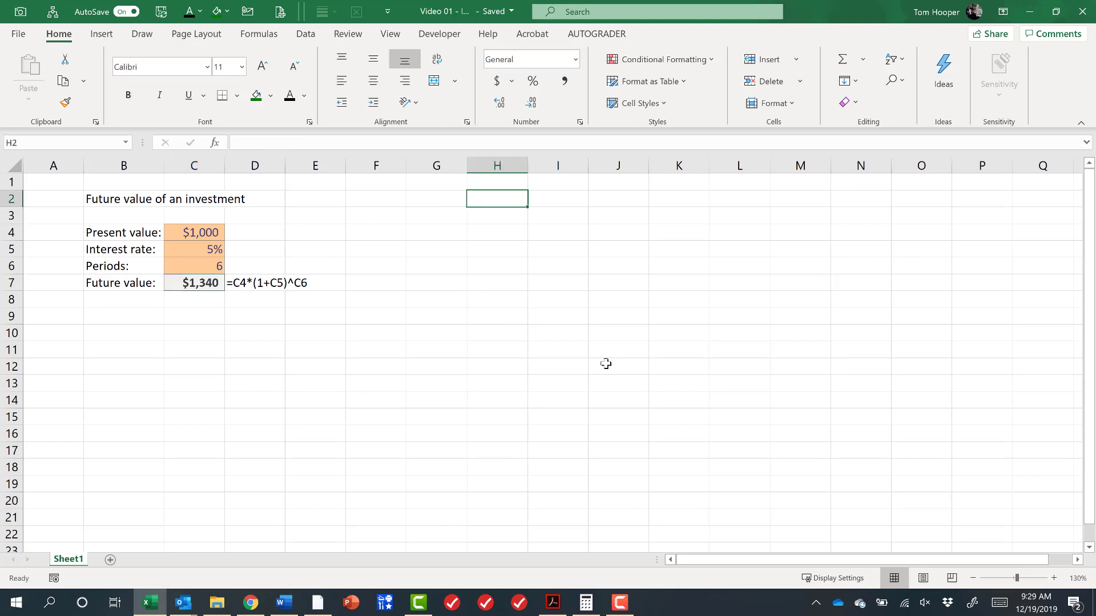
{"action": "type", "text": "Sen"}
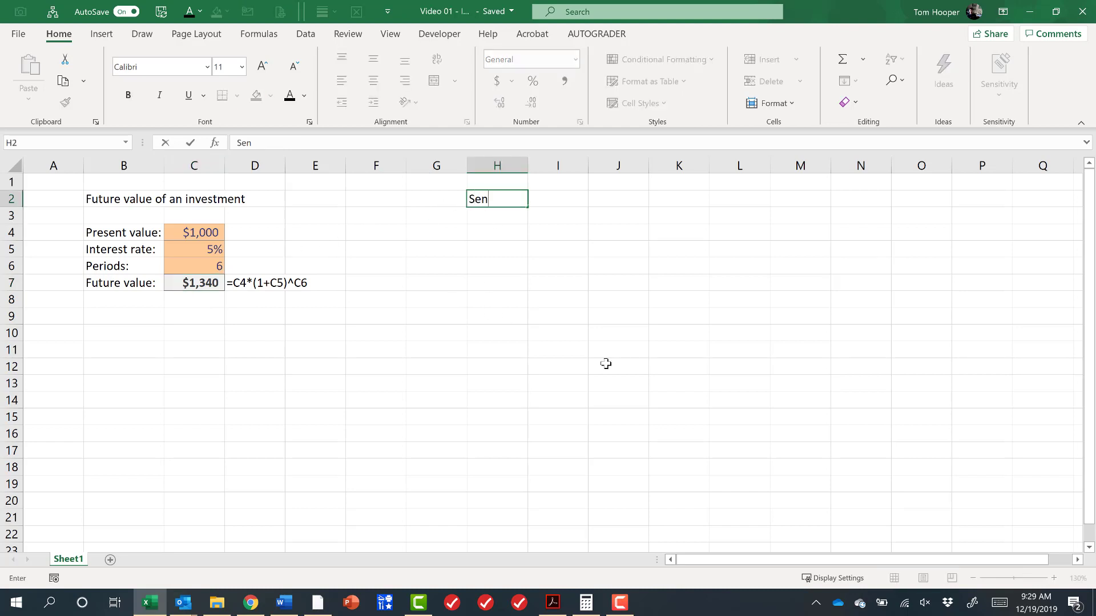
{"action": "type", "text": "sitivities:"}
{"action": "key", "text": "Return"}
{"action": "key", "text": "Return"}
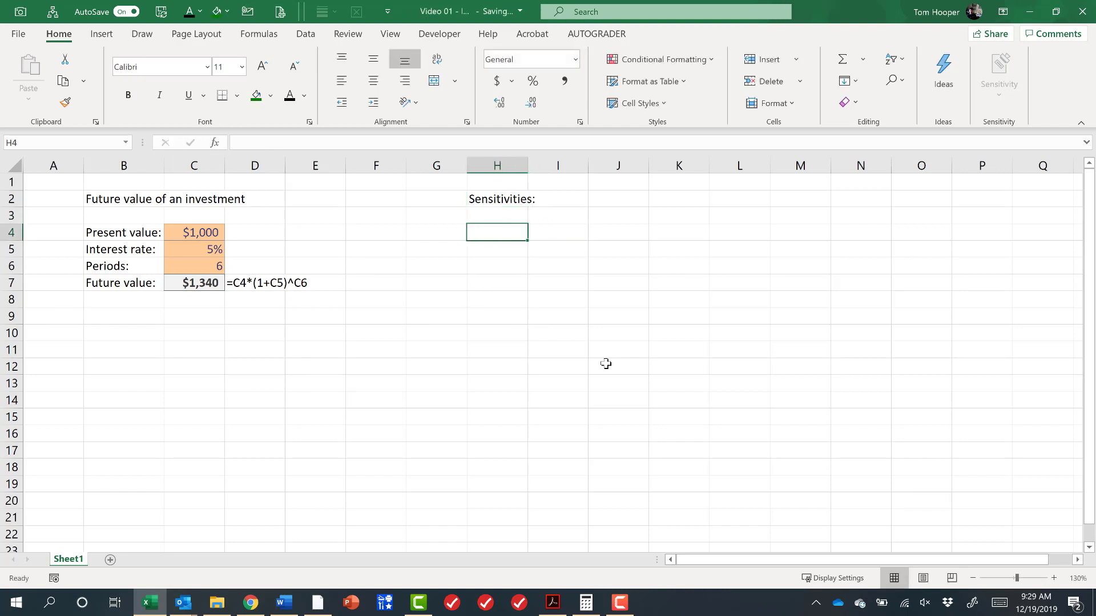
{"action": "type", "text": "Interest Rate:"}
{"action": "key", "text": "Return"}
{"action": "key", "text": "Down"}
{"action": "key", "text": "Left"}
{"action": "key", "text": "Left"}
{"action": "key", "text": "Right"}
{"action": "key", "text": "Left"}
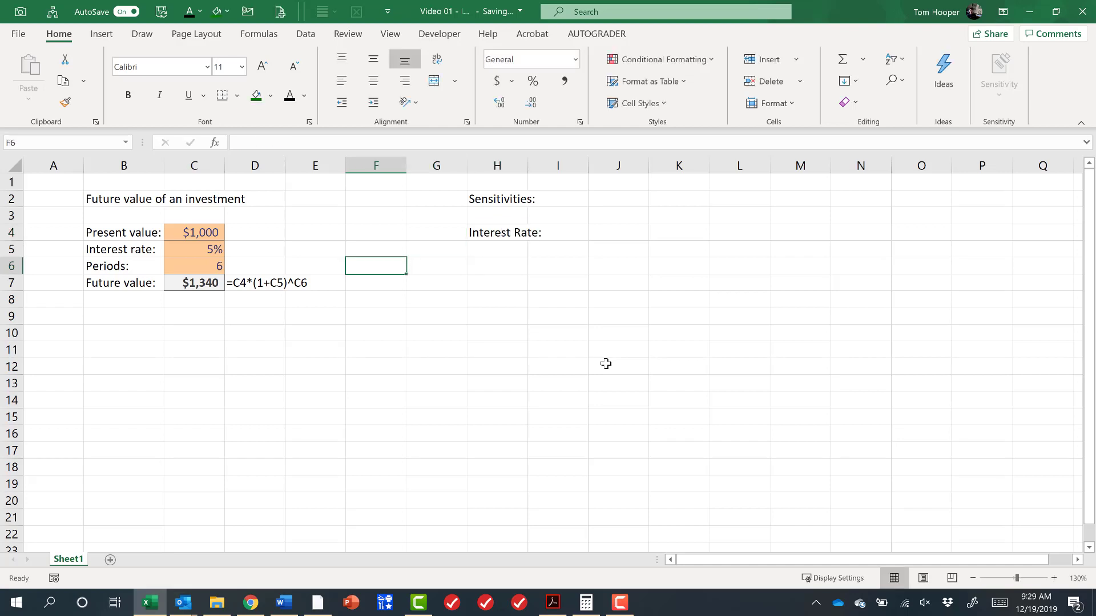
{"action": "type", "text": "Periods:"}
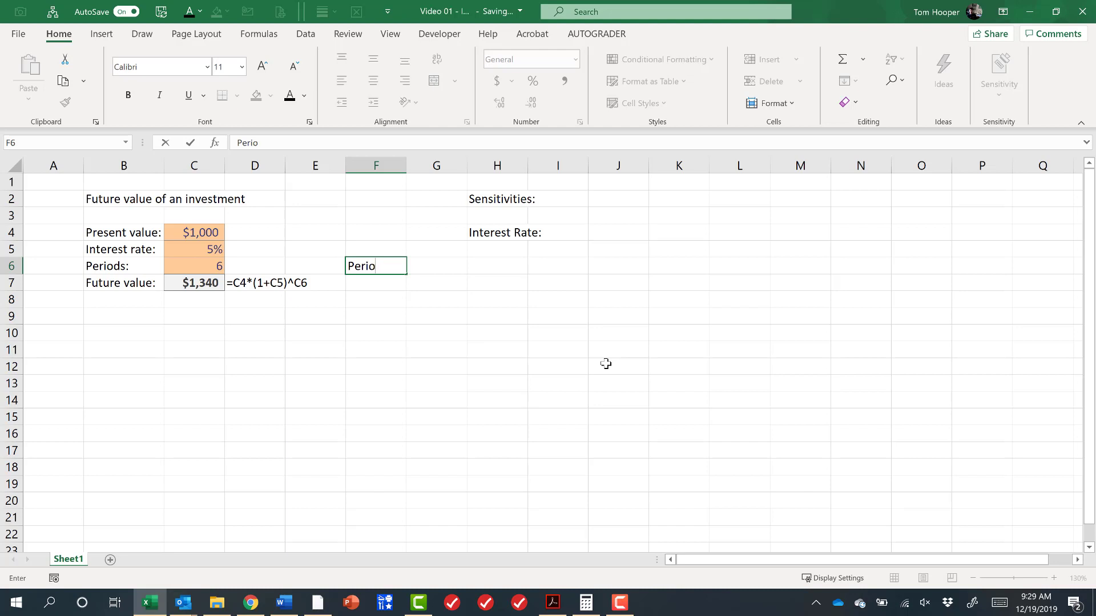
Enter the first interest rates 0% in H5 and 1% in I5.
{"action": "key", "text": "Right"}
{"action": "key", "text": "Right"}
{"action": "key", "text": "Up"}
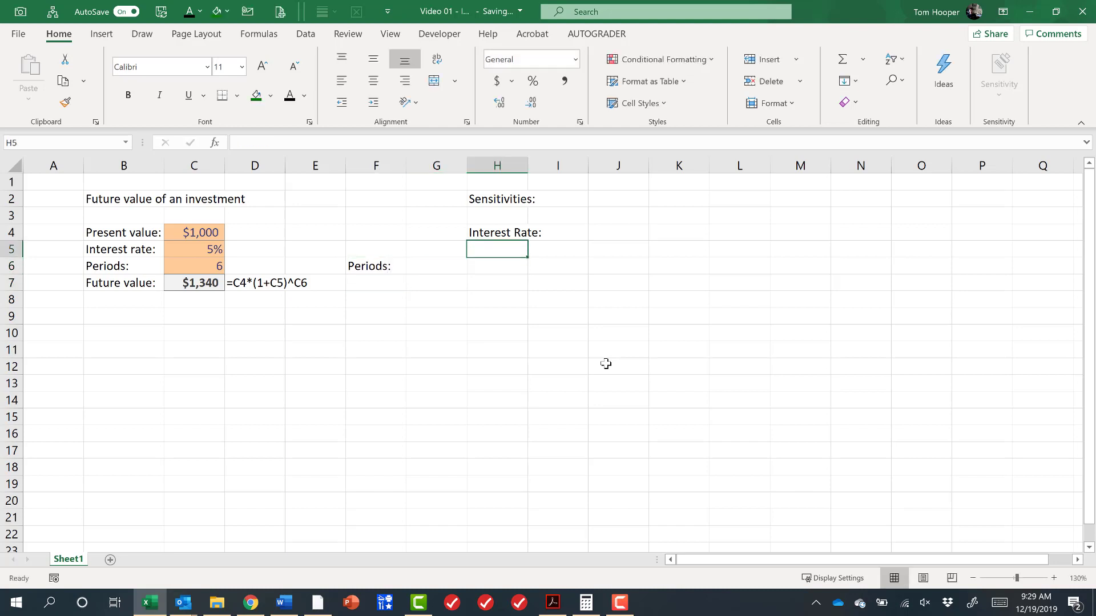
{"action": "type", "text": "0%"}
{"action": "key", "text": "Right"}
{"action": "type", "text": "1%"}
{"action": "key", "text": "Right"}
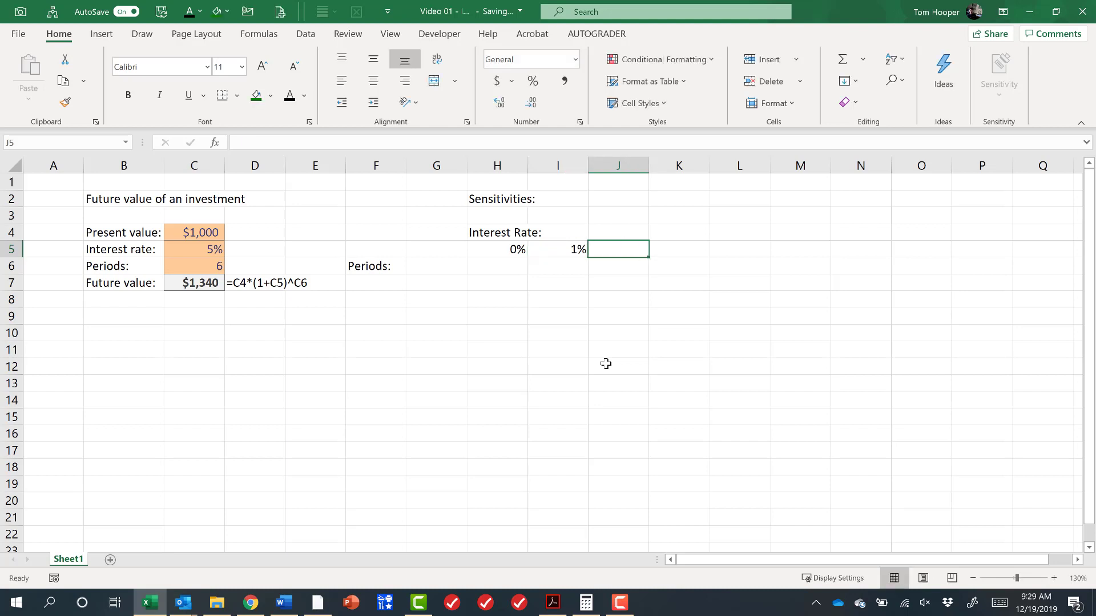
{"action": "key", "text": "Left"}
{"action": "key", "text": "Left"}
{"action": "key", "text": "Left"}
Extend the interest rate series across H5:O5 from 0% to 7%.
{"action": "key", "text": "Right"}
{"action": "key", "text": "shift+Right"}
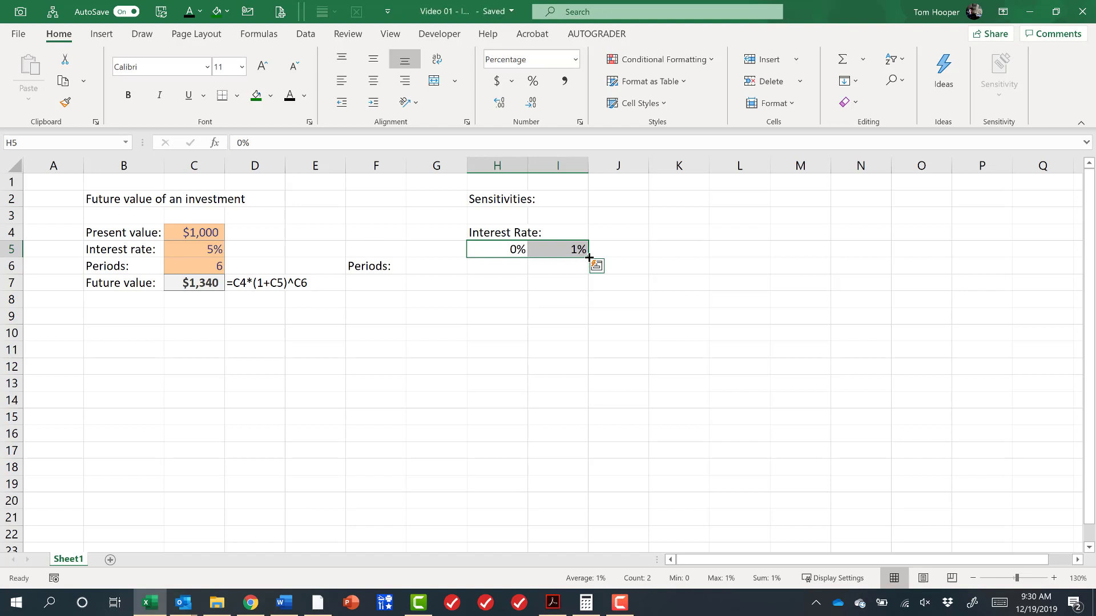
{"action": "left_click_drag", "start_coordinate": [589, 257], "coordinate": [943, 260]}
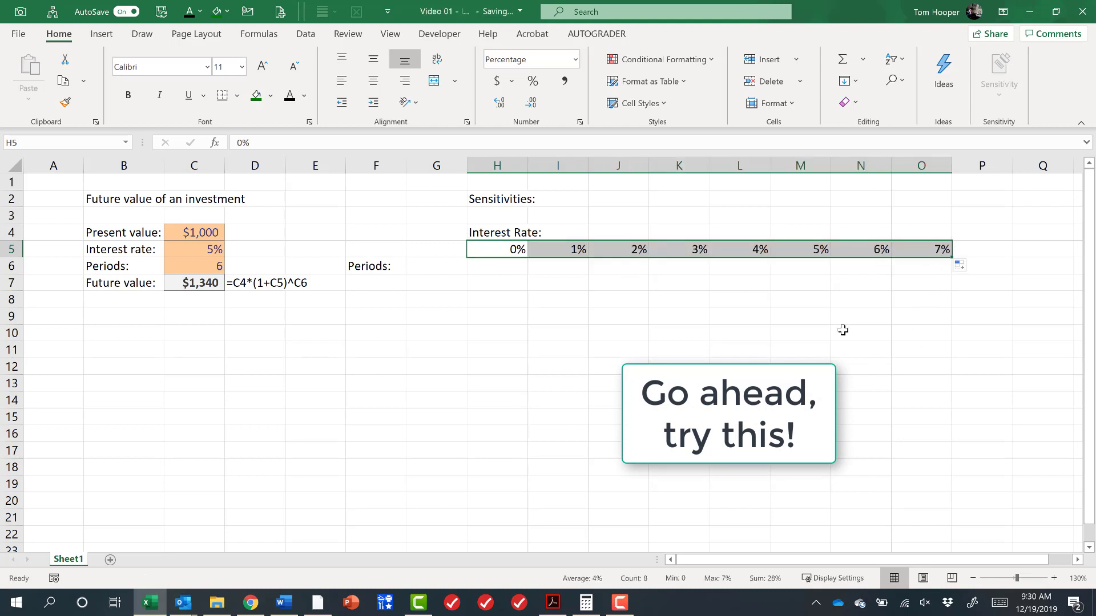
Enter periods 0 and 1 in G6:G7 and select both values.
{"action": "left_click", "coordinate": [432, 268]}
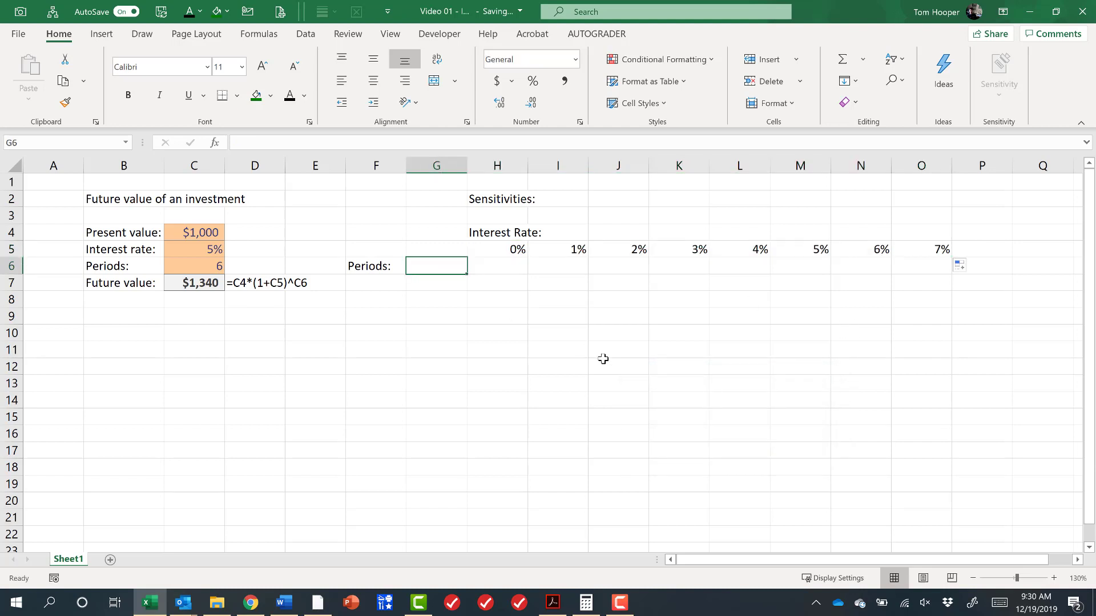
{"action": "type", "text": "0"}
{"action": "key", "text": "Return"}
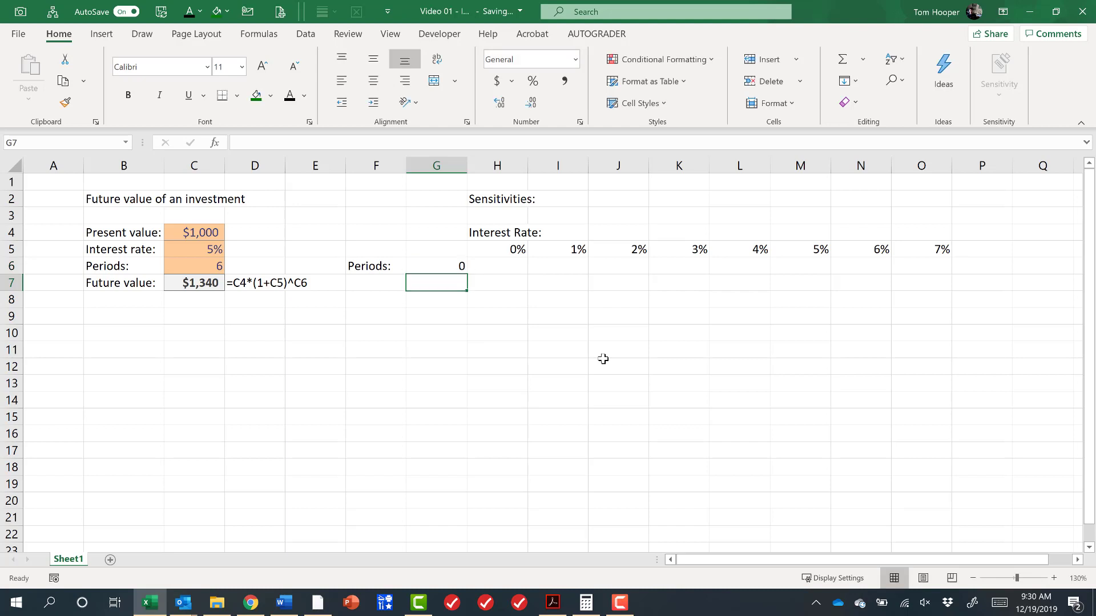
{"action": "type", "text": "1"}
{"action": "key", "text": "Return"}
{"action": "key", "text": "Up"}
{"action": "key", "text": "Up"}
{"action": "key", "text": "shift+Down"}
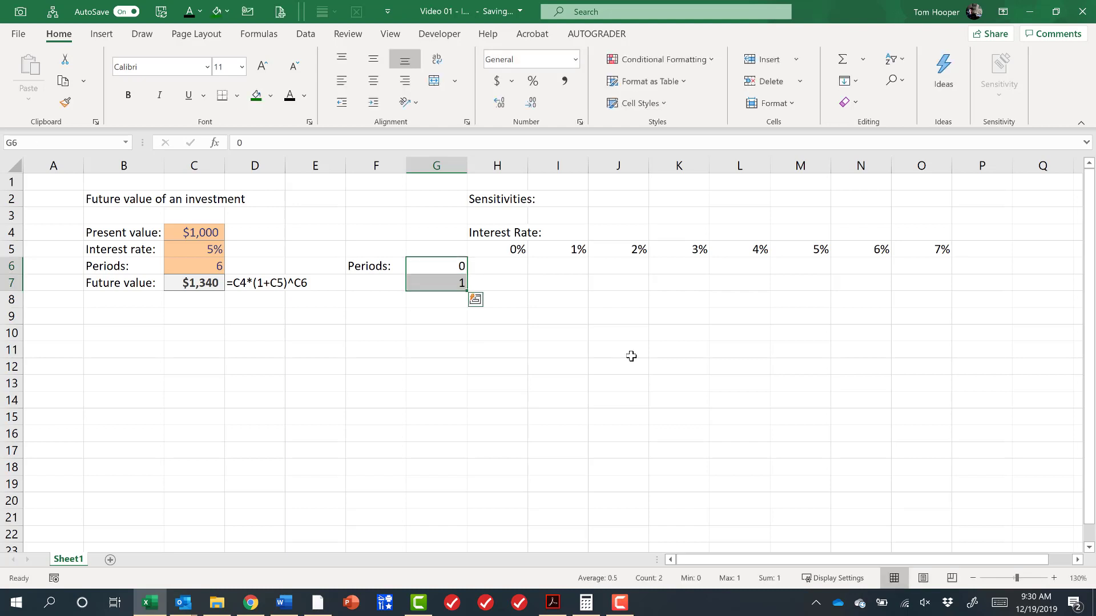
Fill periods 0 to 10 down G6:G16 and enter =C4*(1+H5)^G6 in H6, giving $1,000.
{"action": "left_click_drag", "start_coordinate": [464, 282], "coordinate": [464, 450]}
{"action": "key", "text": "Right"}
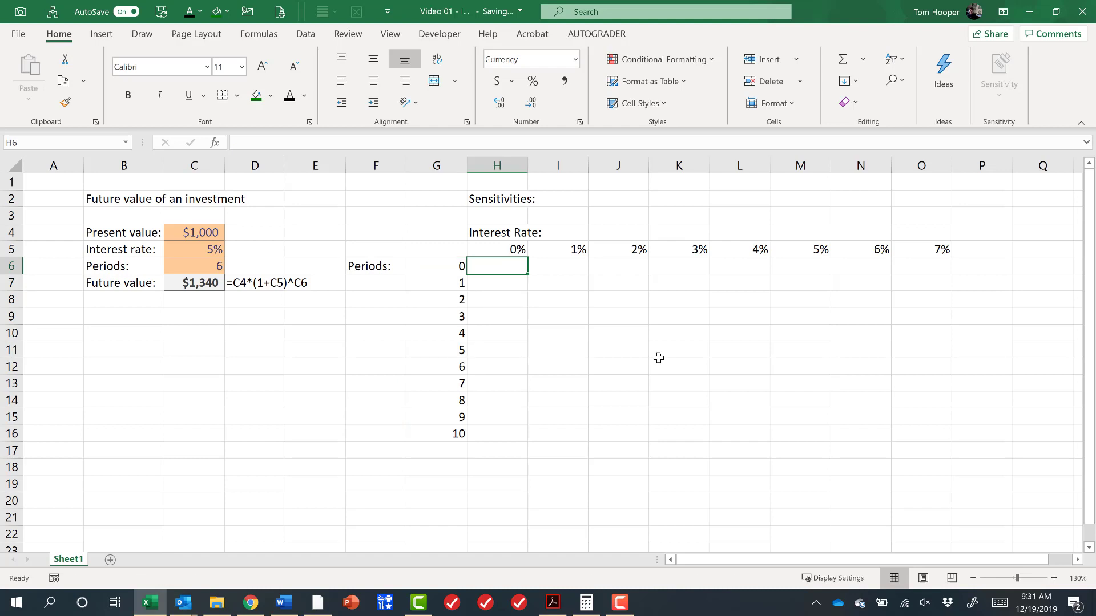
{"action": "type", "text": "="}
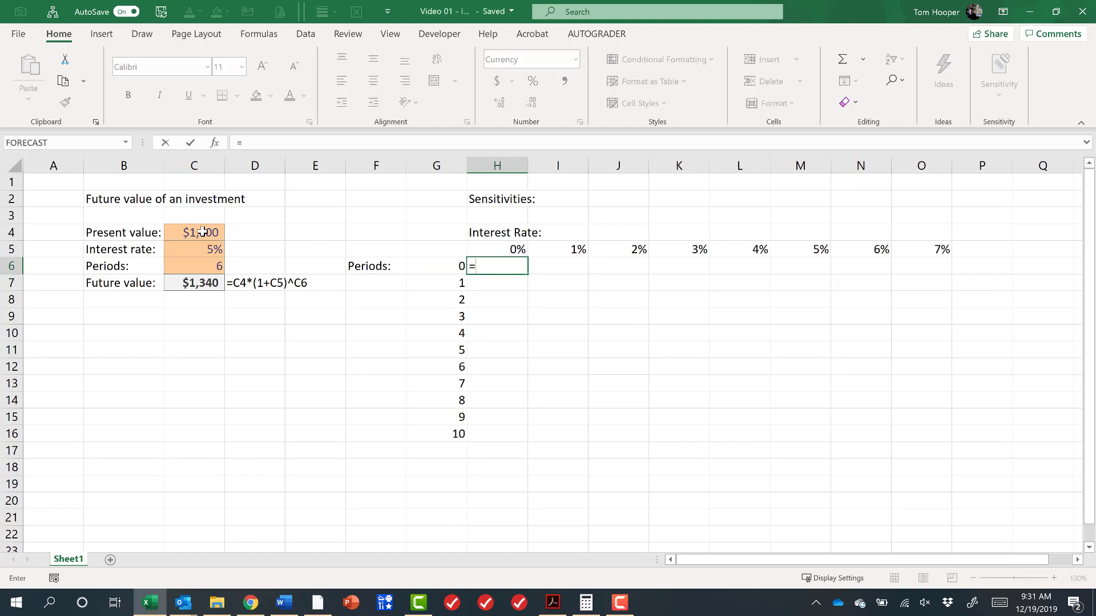
{"action": "left_click", "coordinate": [203, 232]}
{"action": "type", "text": "*("}
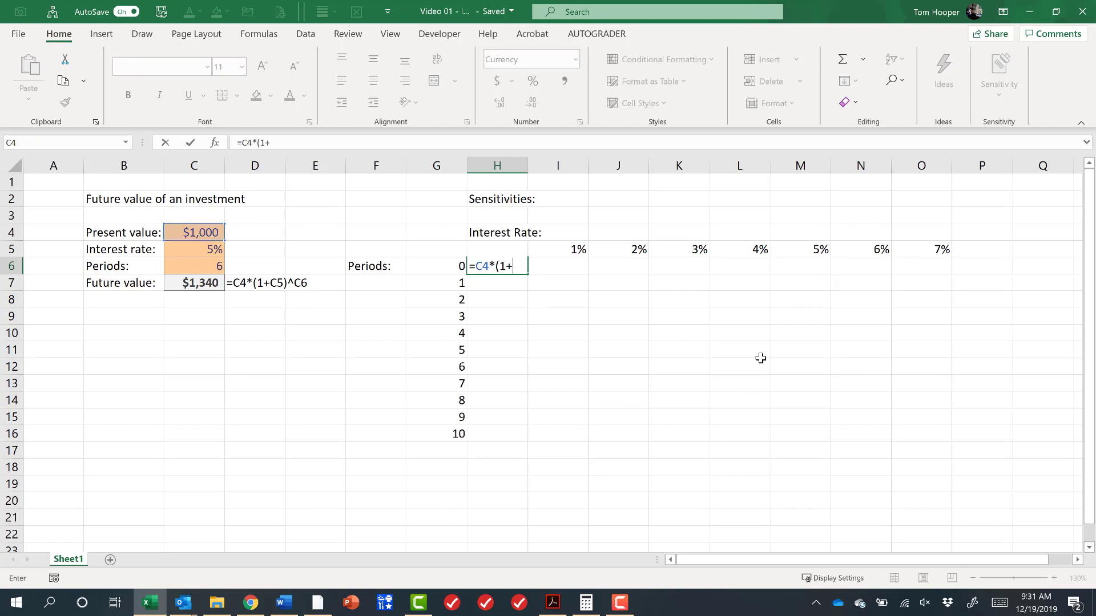
{"action": "type", "text": "1+"}
{"action": "key", "text": "Up"}
{"action": "type", "text": ")^"}
{"action": "key", "text": "Left"}
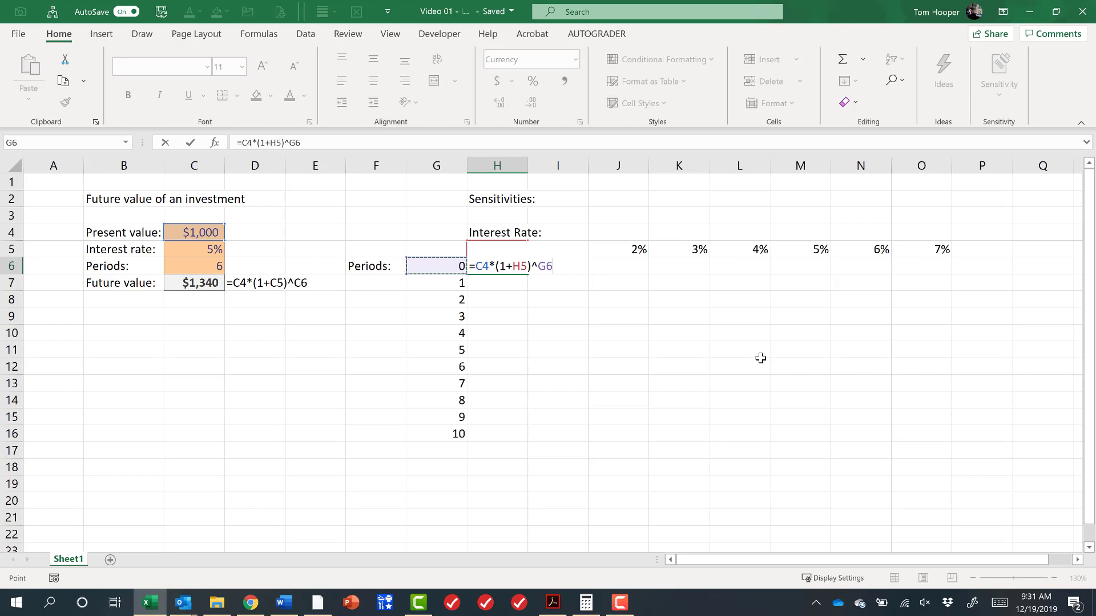
{"action": "key", "text": "Return"}
Check the rate in H5 and period in G6 that the H6 formula uses.
{"action": "key", "text": "Up"}
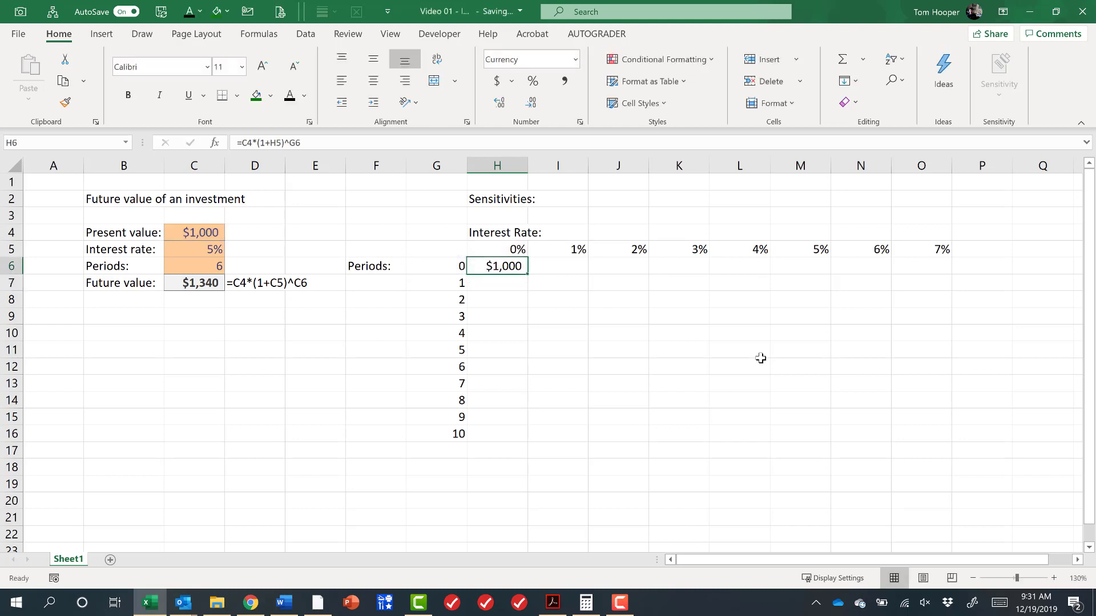
{"action": "key", "text": "Up"}
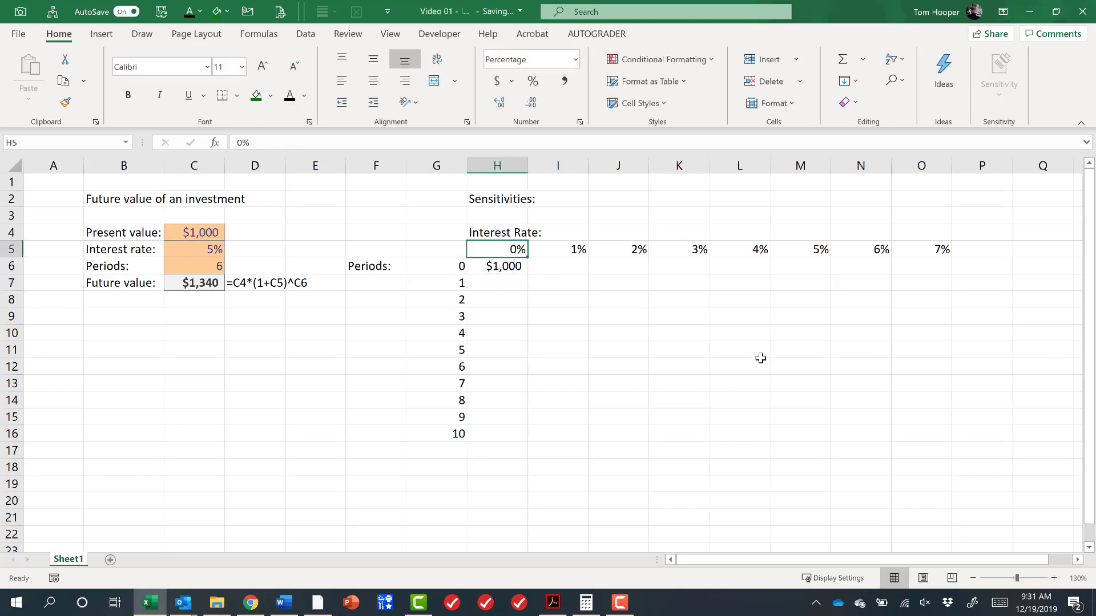
{"action": "key", "text": "Down"}
{"action": "key", "text": "Left"}
{"action": "key", "text": "Right"}
Enter =C4*(1+I5)^G7 in I7, giving $1,010, and display its references.
{"action": "key", "text": "Down"}
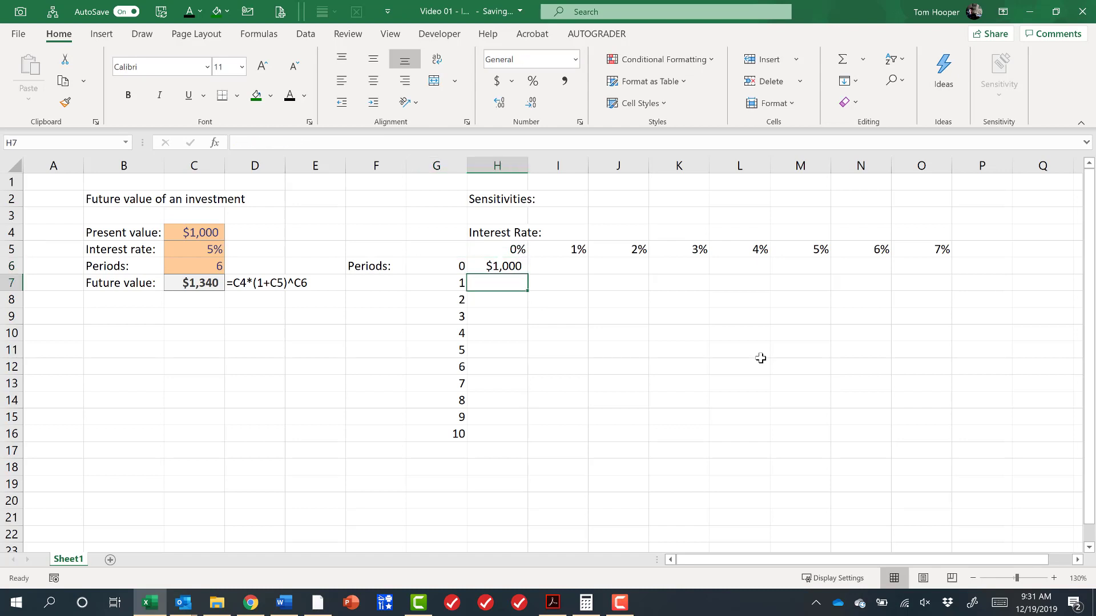
{"action": "key", "text": "Right"}
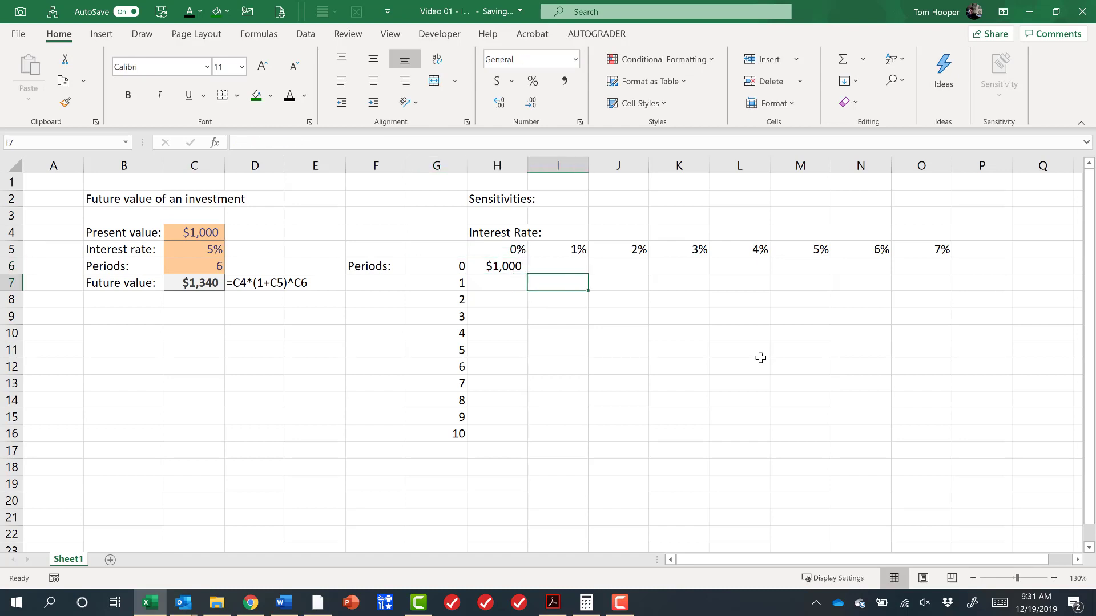
{"action": "type", "text": "="}
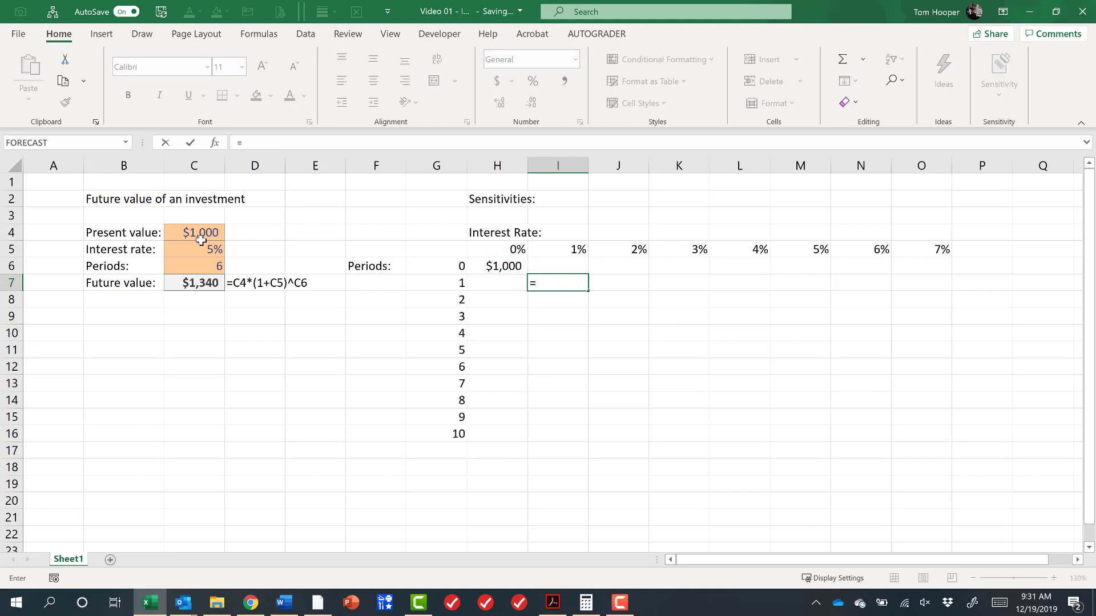
{"action": "left_click", "coordinate": [201, 240]}
{"action": "type", "text": "*(1"}
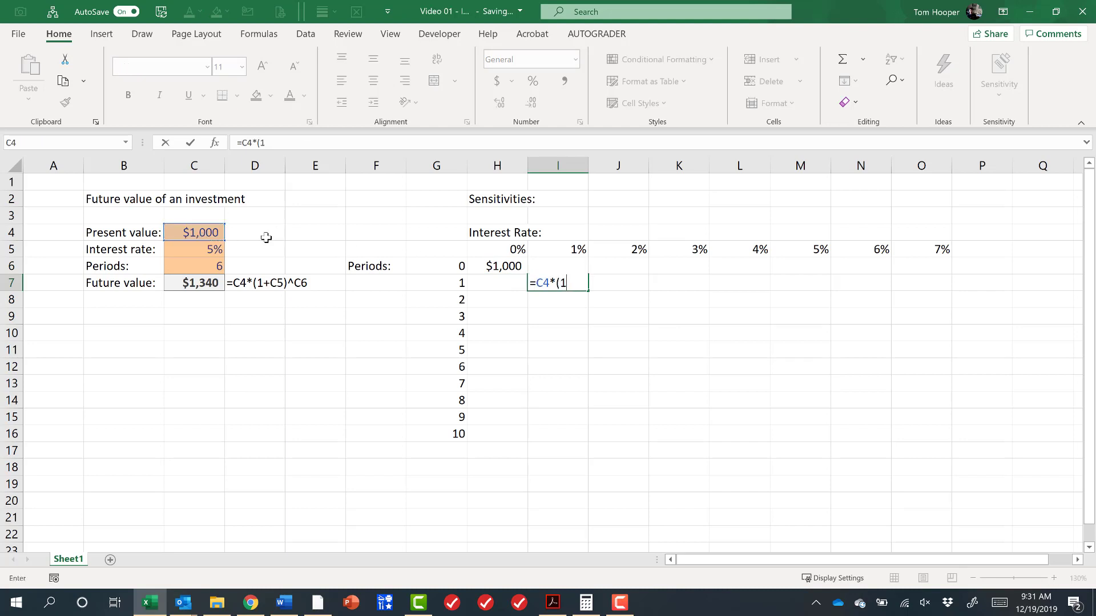
{"action": "type", "text": "+"}
{"action": "key", "text": "Up"}
{"action": "key", "text": "Up"}
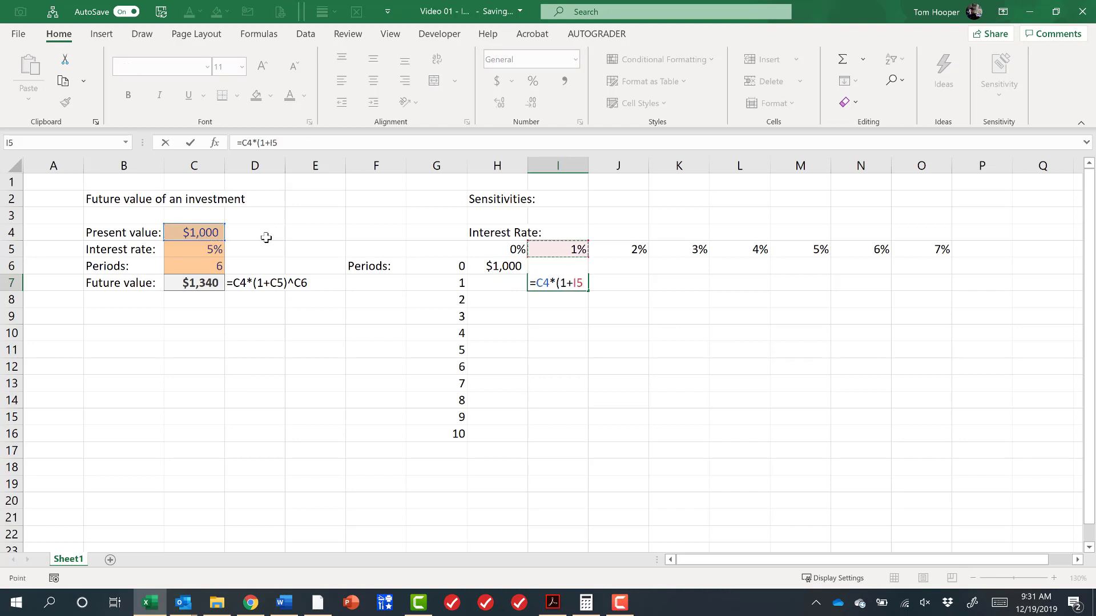
{"action": "type", "text": ")^"}
{"action": "left_click", "coordinate": [431, 282]}
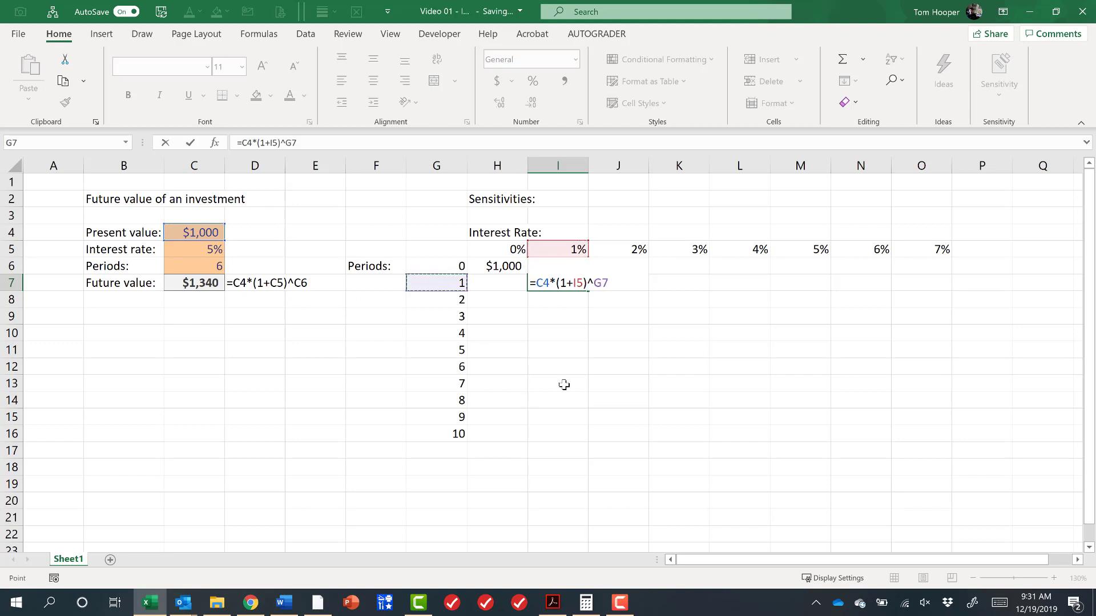
{"action": "key", "text": "ctrl+Return"}
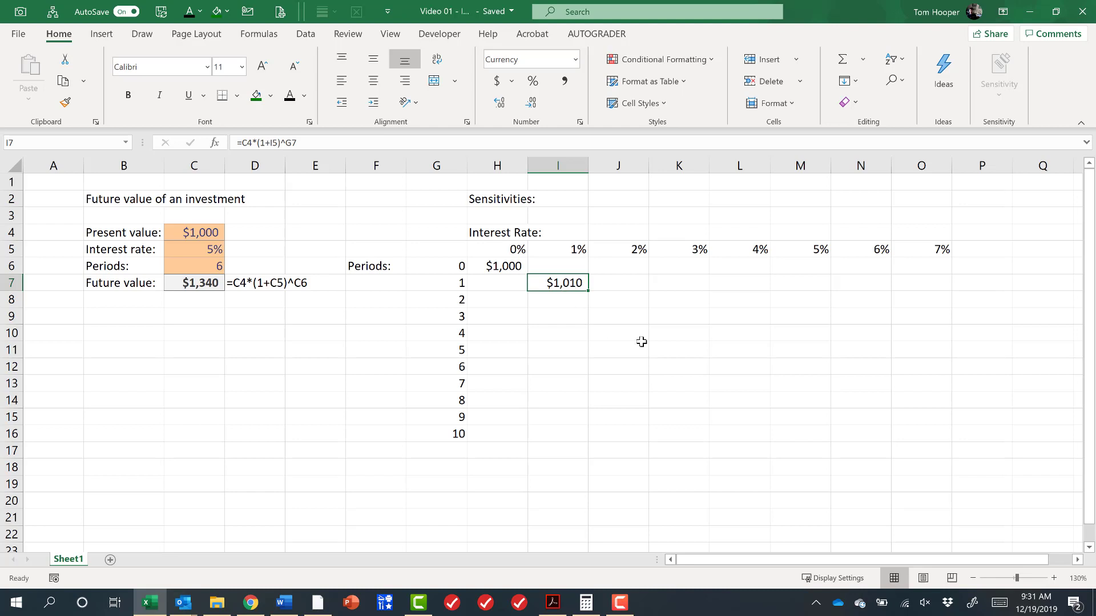
{"action": "key", "text": "F2"}
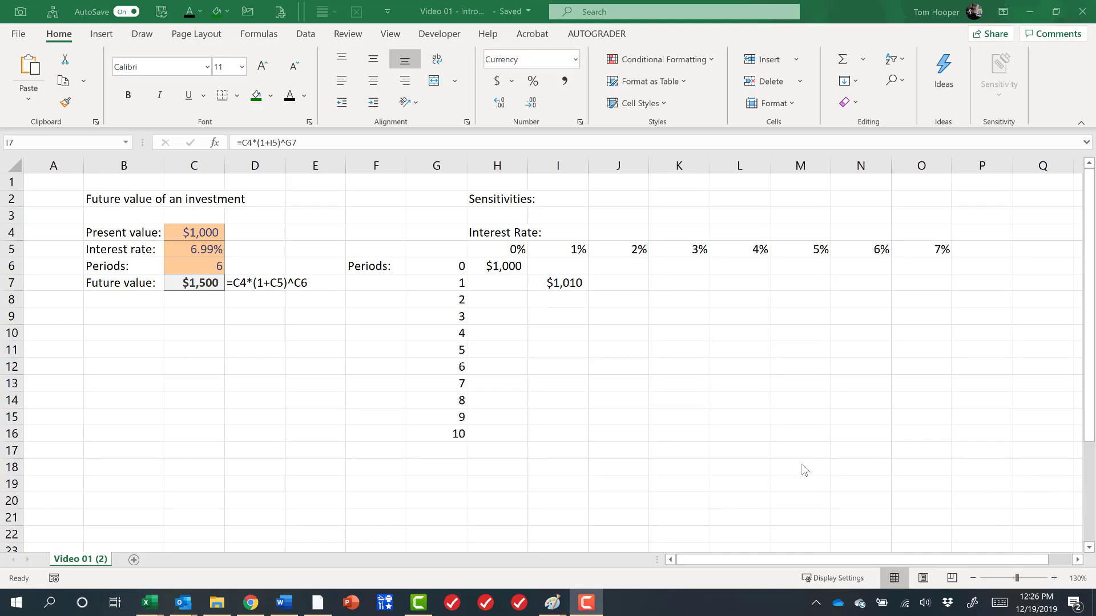
Copy the I7 formula into J8, showing it shifts to =D5*(1+J6)^H8 and returns $0.
{"action": "left_click", "coordinate": [576, 284]}
{"action": "key", "text": "F2"}
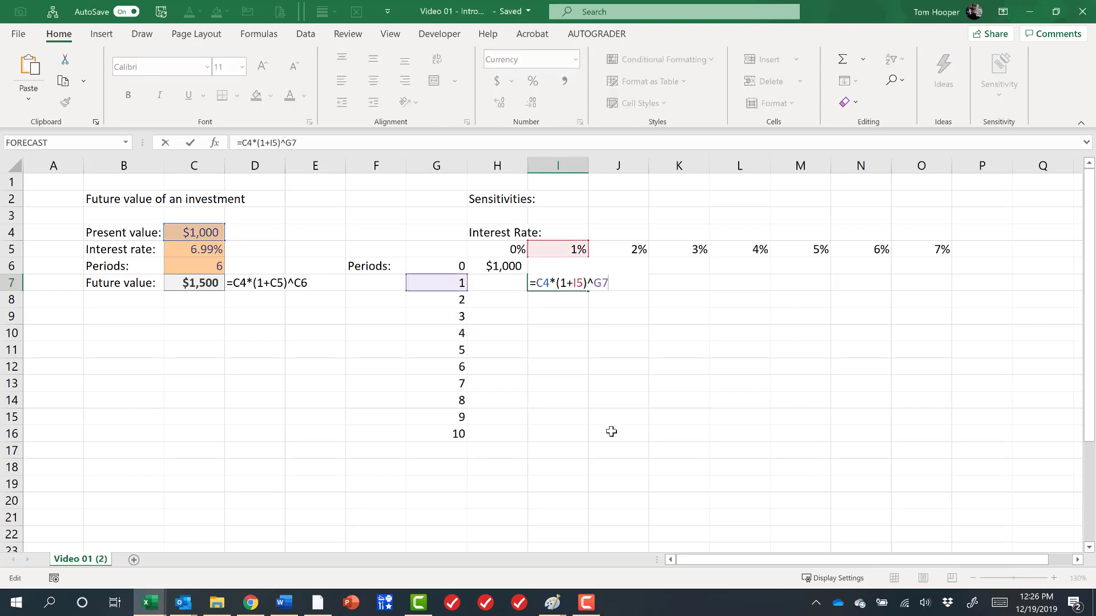
{"action": "key", "text": "Escape"}
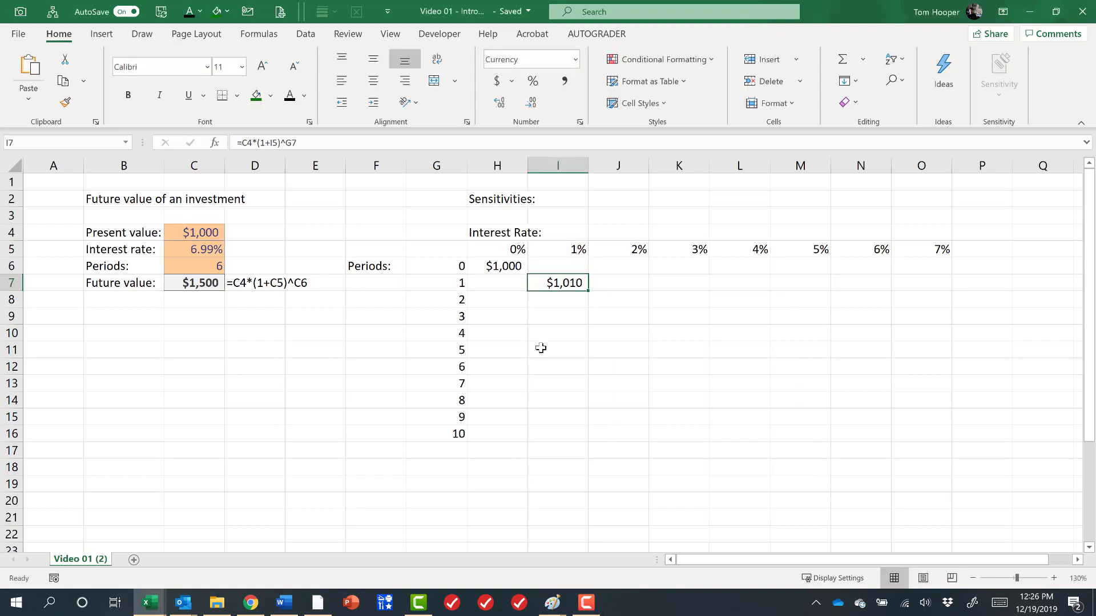
{"action": "key", "text": "ctrl+c"}
{"action": "key", "text": "Down"}
{"action": "key", "text": "Right"}
{"action": "key", "text": "ctrl+v"}
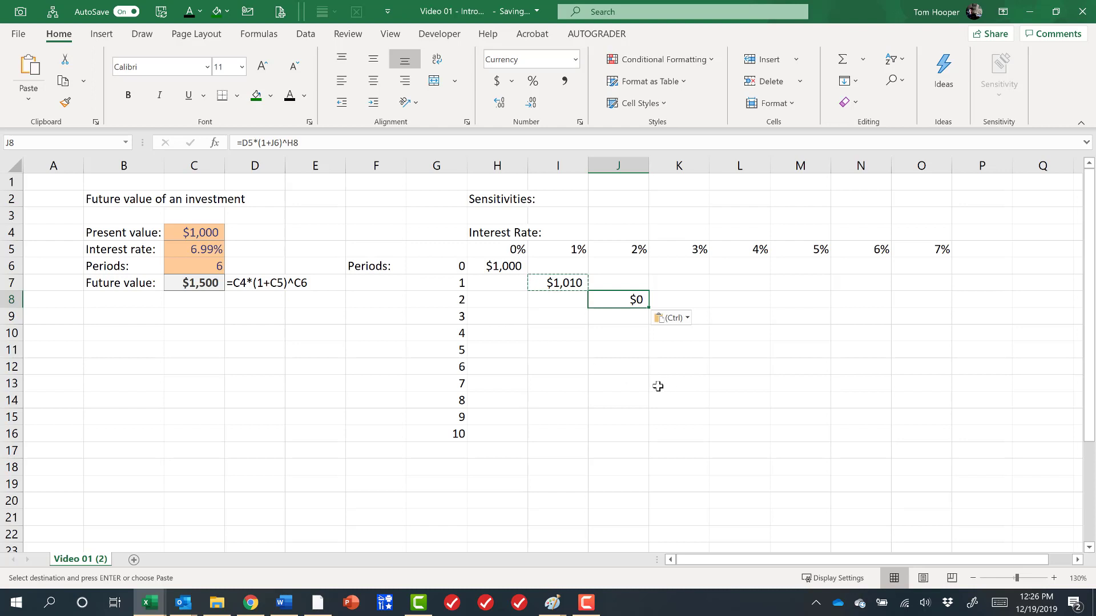
{"action": "key", "text": "F2"}
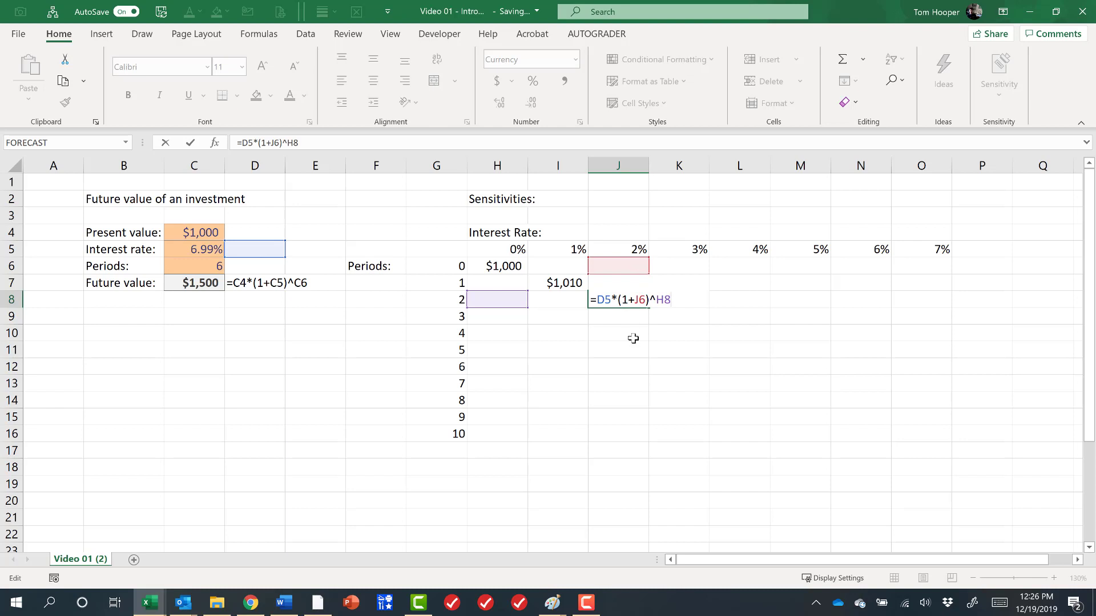
{"action": "key", "text": "ctrl+Return"}
Clear the broken shifted formula from J8.
{"action": "key", "text": "Up"}
{"action": "key", "text": "Left"}
{"action": "key", "text": "ctrl+c"}
{"action": "key", "text": "Down"}
{"action": "key", "text": "Right"}
{"action": "key", "text": "Delete"}
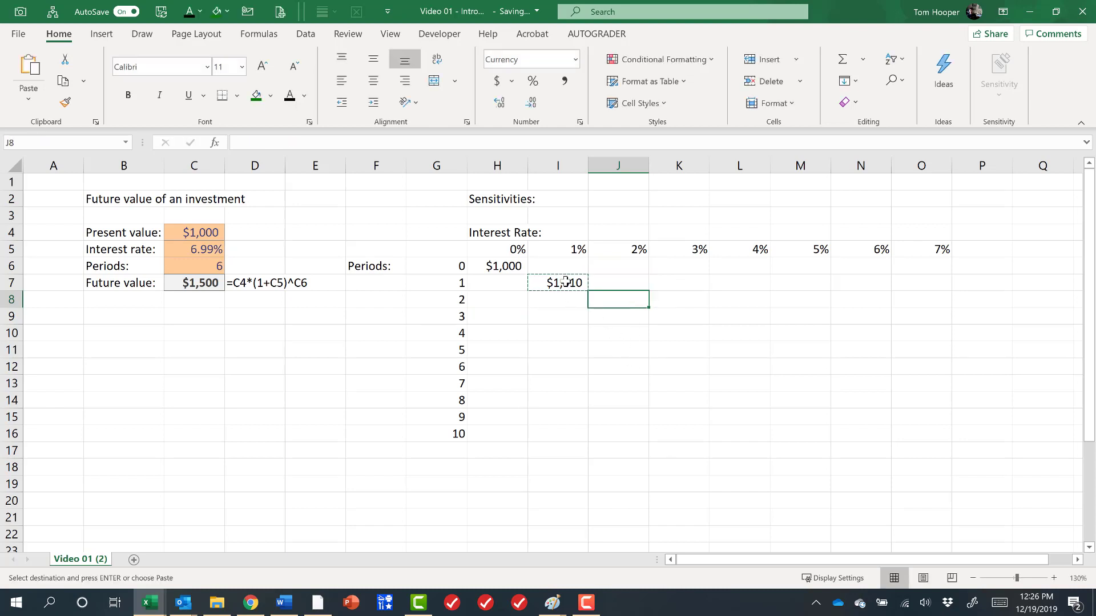
Make every I7 reference absolute: =$C$4*(1+$I$5)^$G$7.
{"action": "left_click", "coordinate": [571, 284]}
{"action": "double_click", "coordinate": [575, 284]}
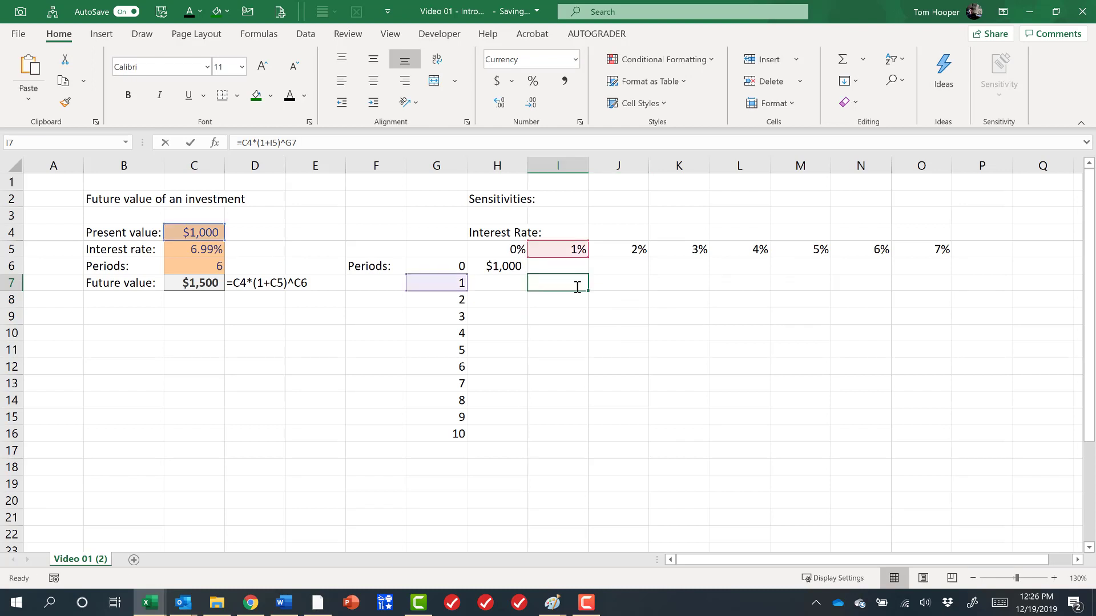
{"action": "left_click", "coordinate": [542, 282]}
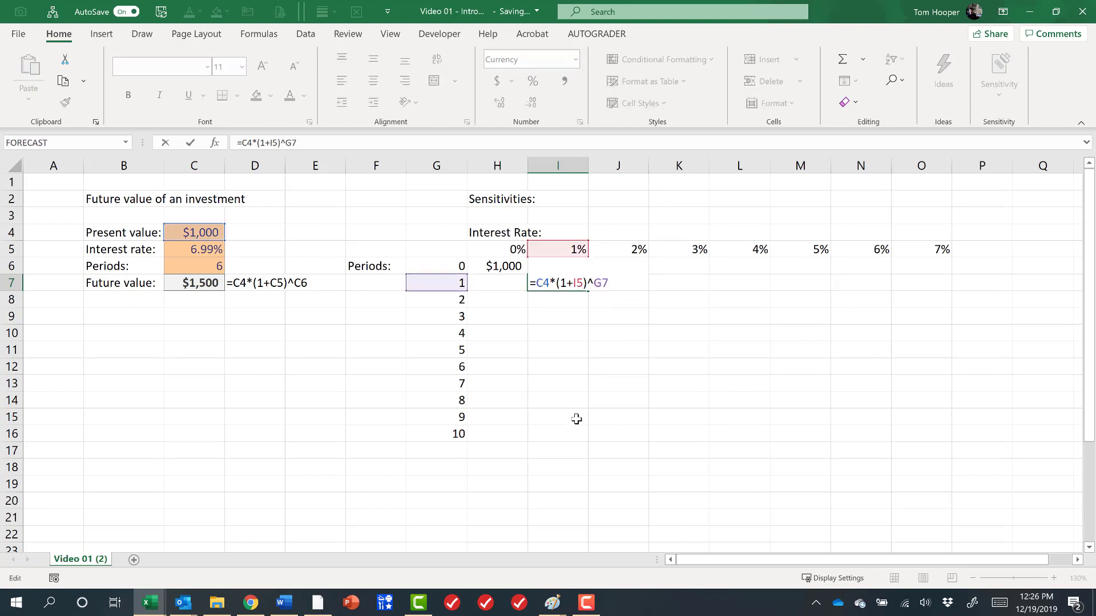
{"action": "key", "text": "F4"}
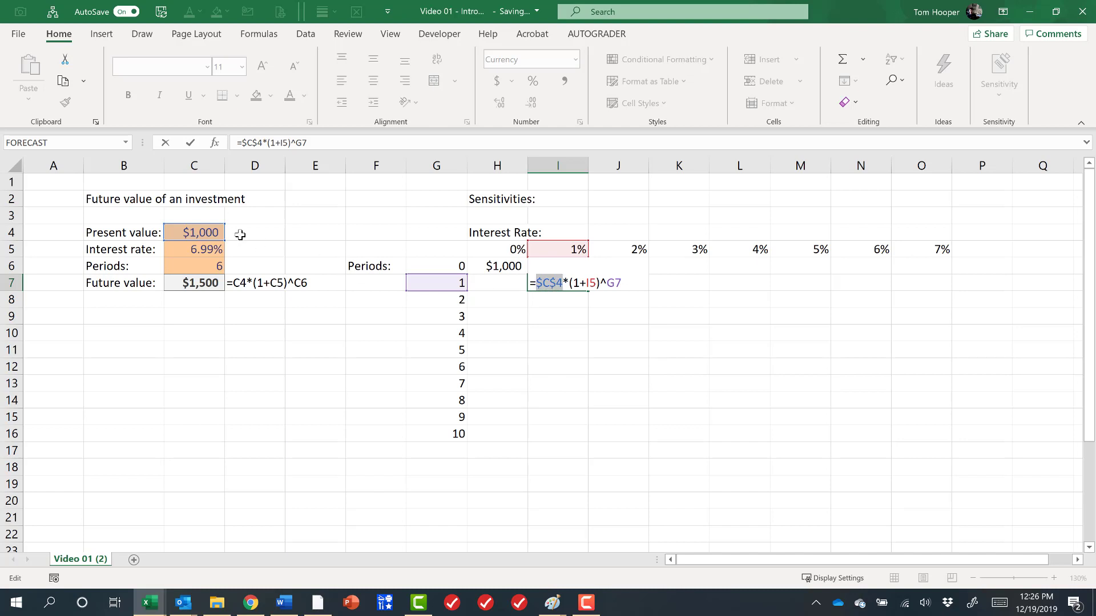
{"action": "left_click", "coordinate": [593, 283]}
{"action": "key", "text": "F4"}
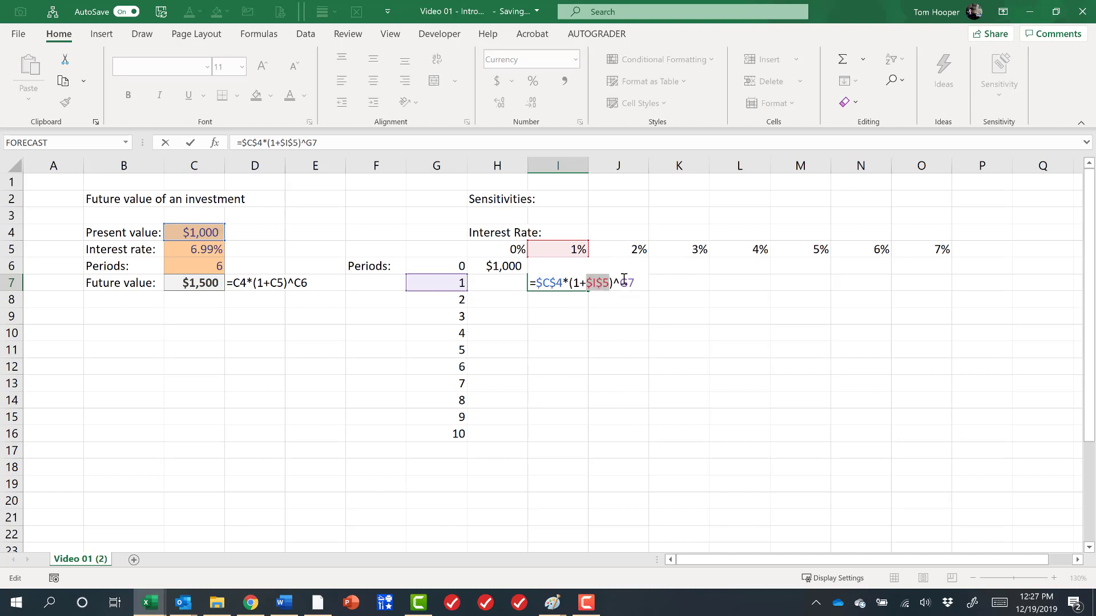
{"action": "left_click", "coordinate": [625, 283]}
{"action": "key", "text": "F4"}
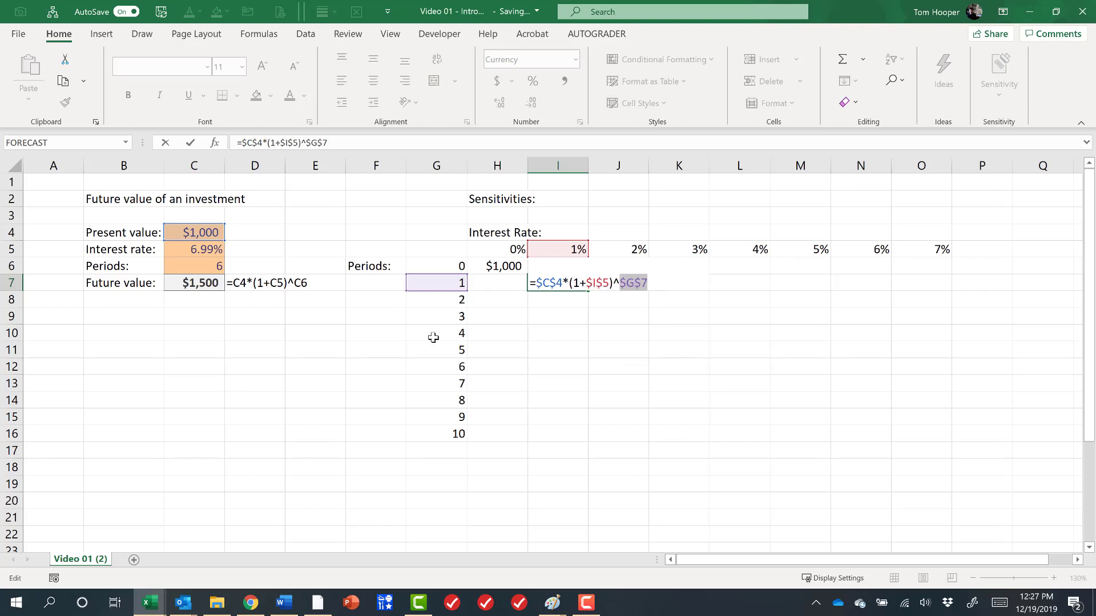
{"action": "key", "text": "ctrl+Return"}
Copy the absolute I7 formula into J8, which also returns $1,010.
{"action": "key", "text": "ctrl+c"}
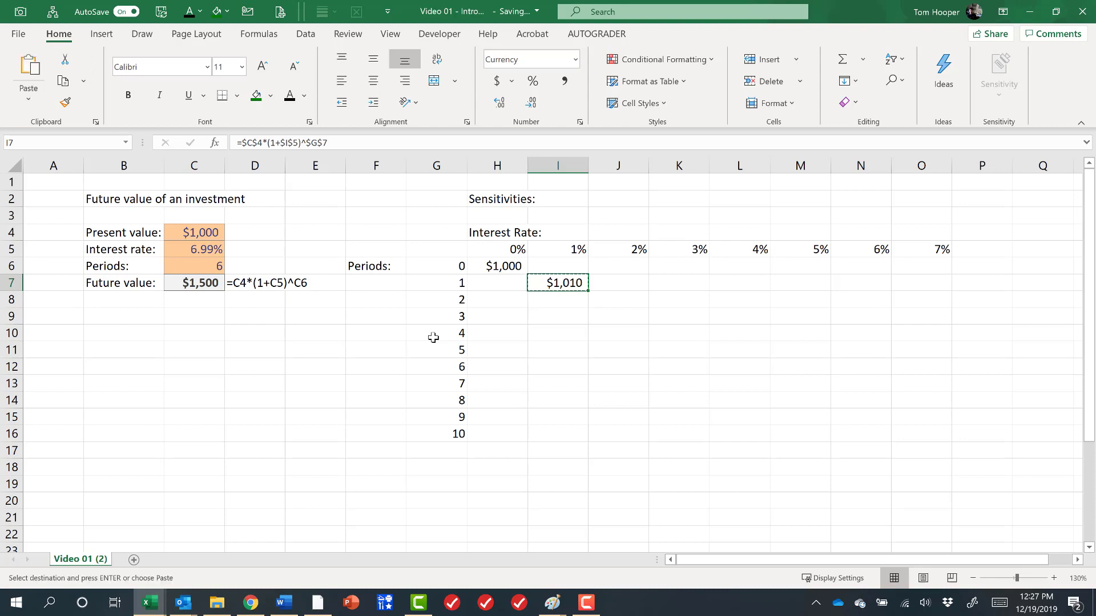
{"action": "key", "text": "Down"}
{"action": "key", "text": "Right"}
{"action": "key", "text": "ctrl+v"}
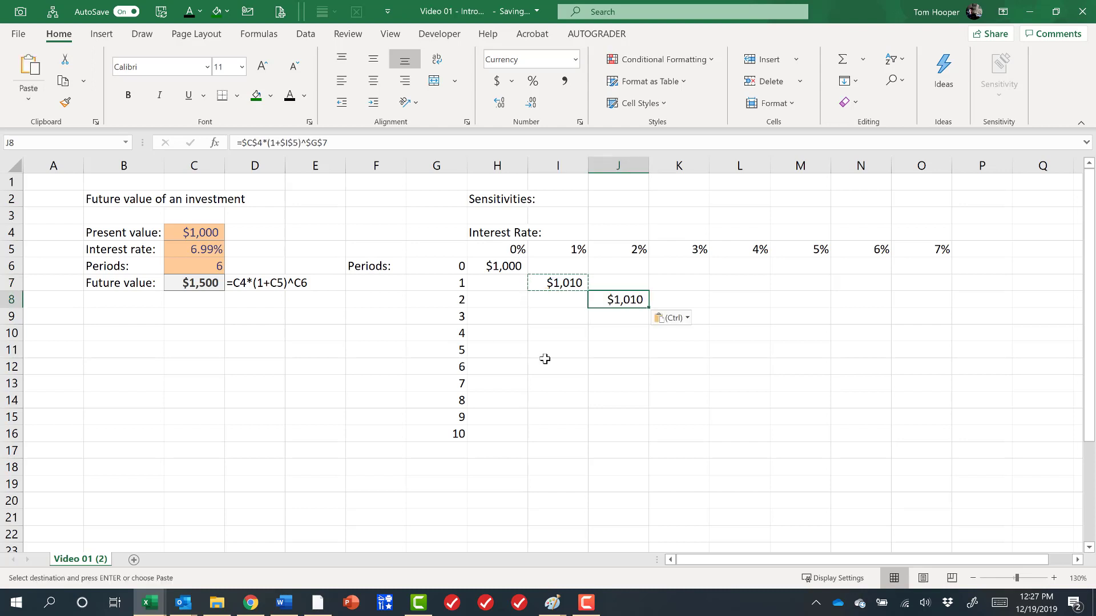
Open J8's pasted formula to confirm it still references C4, I5 and G7.
{"action": "double_click", "coordinate": [594, 299]}
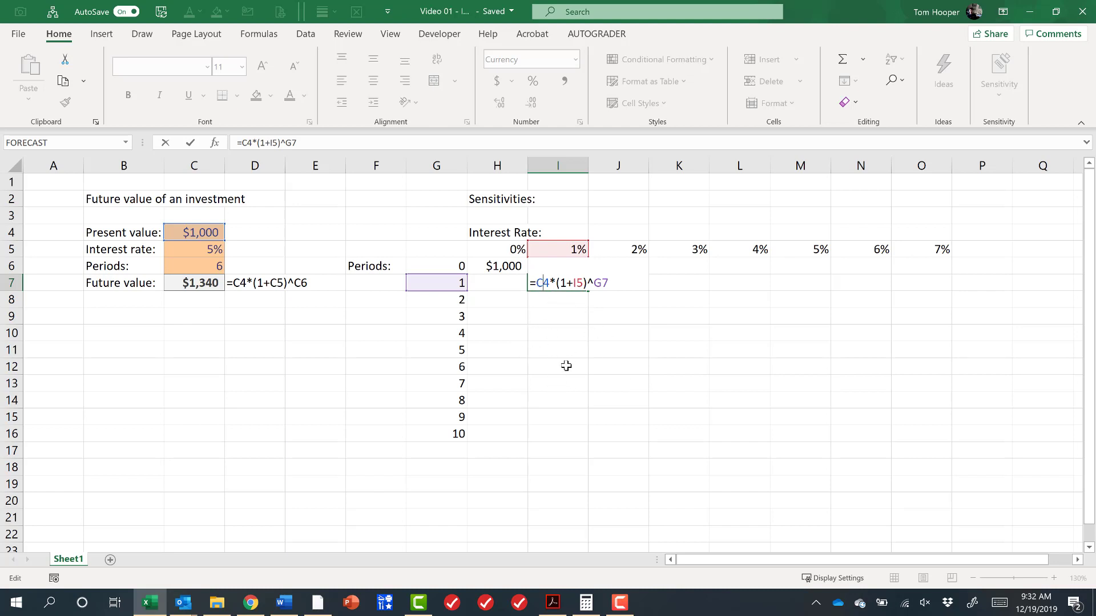
Change I7 to mixed references =$C$4*(1+I$5)^$G7 using F4 on each reference.
{"action": "key", "text": "F4"}
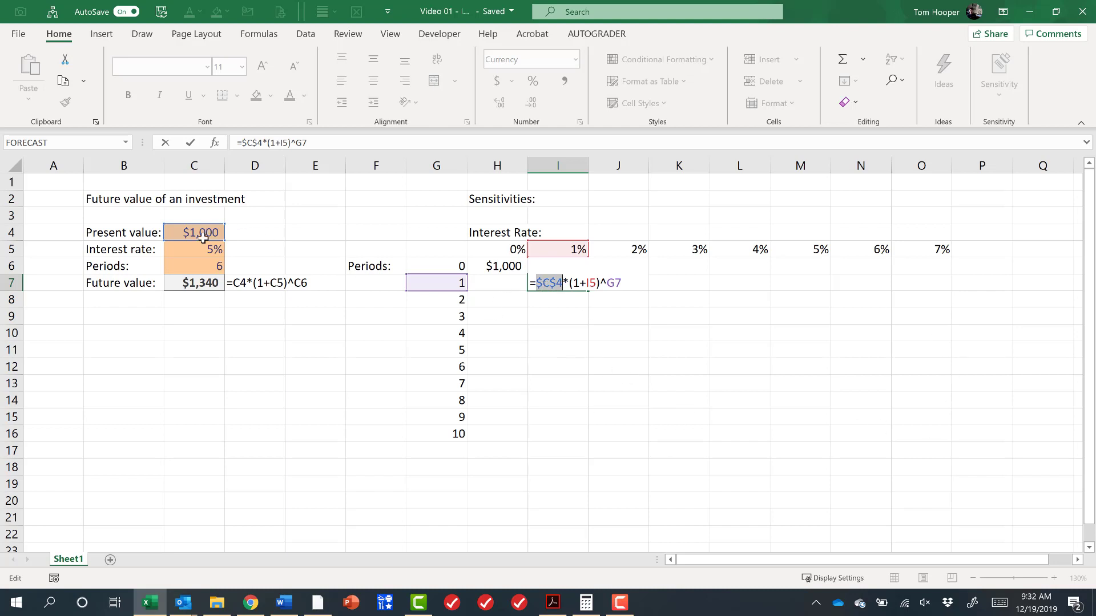
{"action": "left_click", "coordinate": [592, 283]}
{"action": "key", "text": "F4"}
{"action": "key", "text": "F4"}
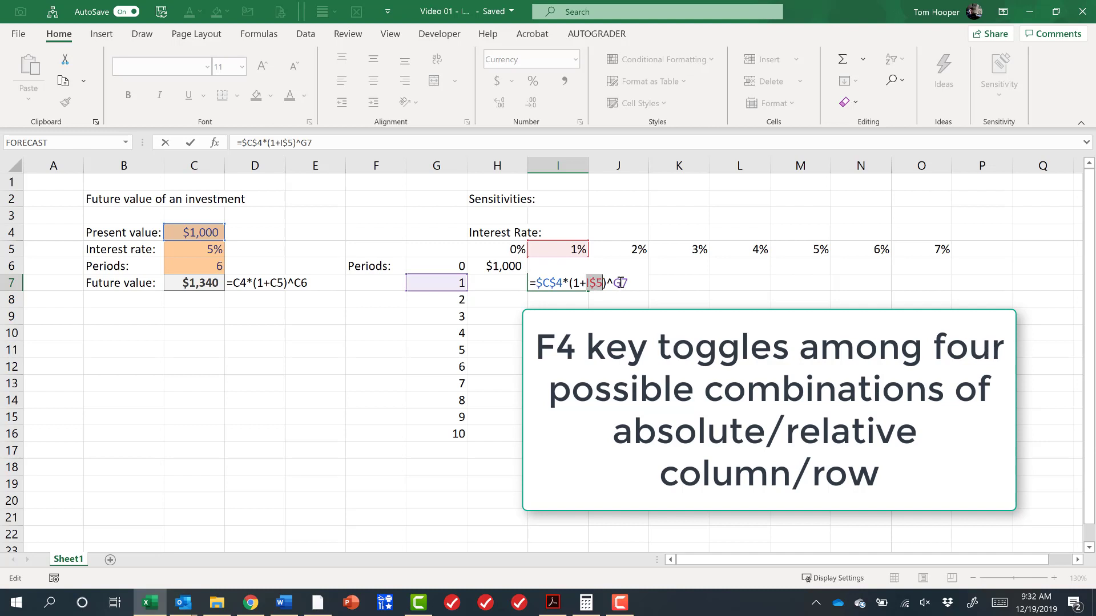
{"action": "left_click", "coordinate": [621, 282]}
{"action": "key", "text": "F4"}
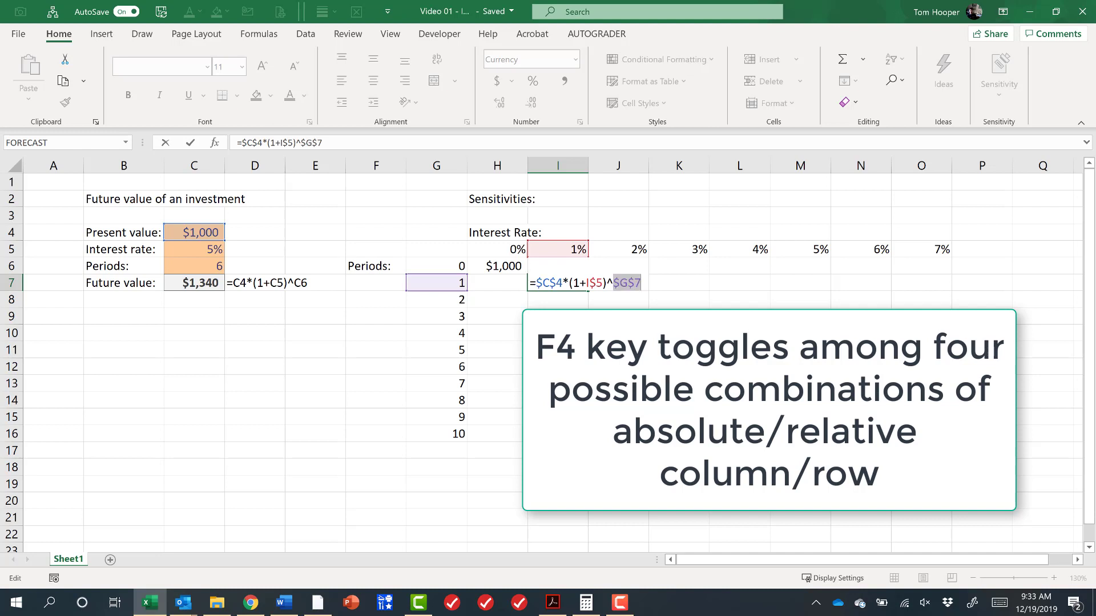
{"action": "key", "text": "F4"}
{"action": "key", "text": "F4"}
Enter the mixed-reference I7 formula and paste it across H6:O16.
{"action": "key", "text": "ctrl+Return"}
{"action": "key", "text": "ctrl+c"}
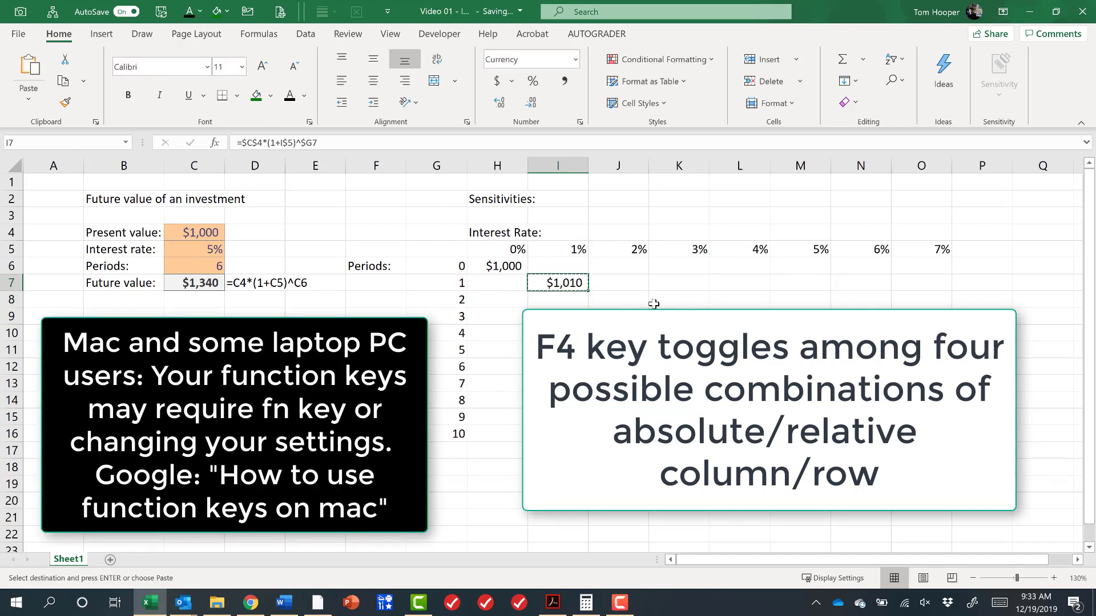
{"action": "key", "text": "Left"}
{"action": "key", "text": "Up"}
{"action": "key", "text": "shift+Down"}
{"action": "key", "text": "shift+Down"}
{"action": "key", "text": "shift+Down"}
{"action": "key", "text": "shift+Down"}
{"action": "key", "text": "shift+Down"}
{"action": "key", "text": "shift+Down"}
{"action": "key", "text": "shift+Down"}
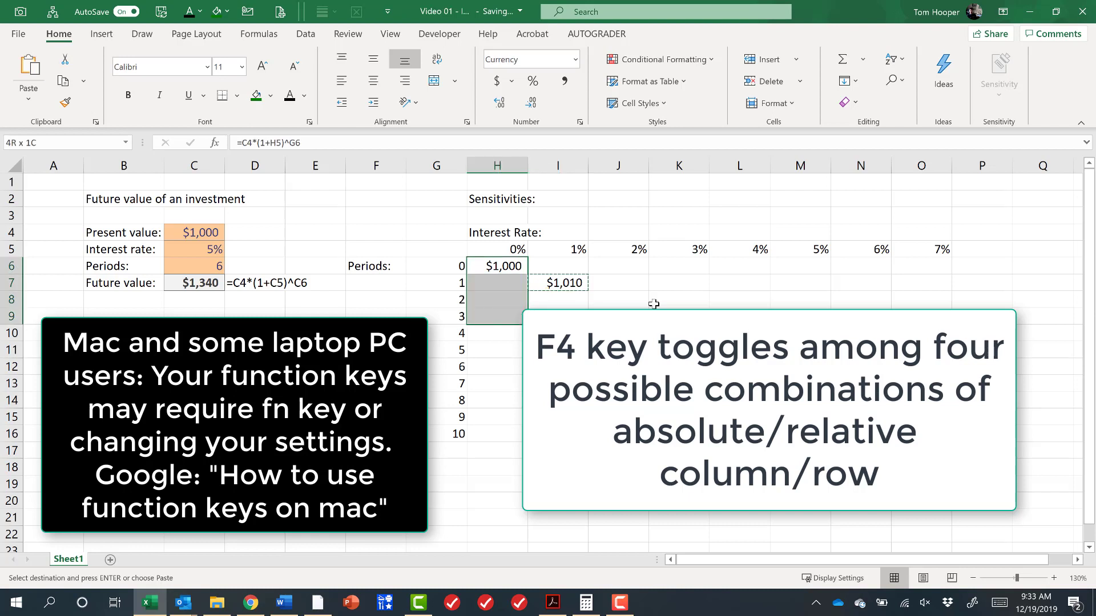
{"action": "key", "text": "shift+Down"}
{"action": "key", "text": "shift+Down"}
{"action": "key", "text": "shift+Down"}
{"action": "key", "text": "shift+Right"}
{"action": "key", "text": "shift+Right"}
{"action": "key", "text": "shift+Right"}
{"action": "key", "text": "shift+Right"}
{"action": "key", "text": "shift+Right"}
{"action": "key", "text": "shift+Right"}
{"action": "key", "text": "shift+Right"}
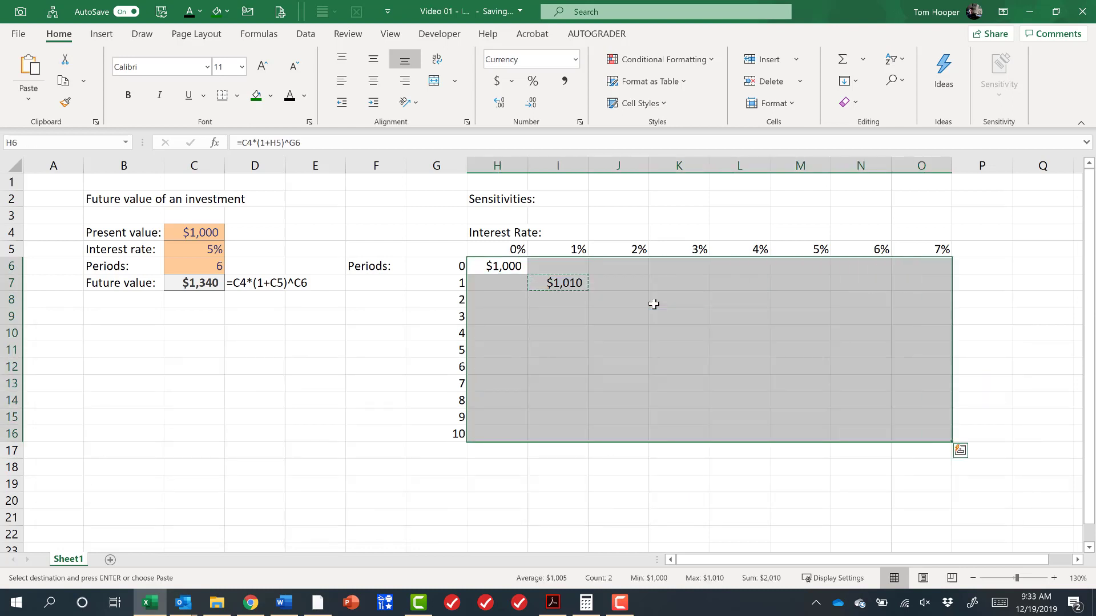
{"action": "key", "text": "ctrl+v"}
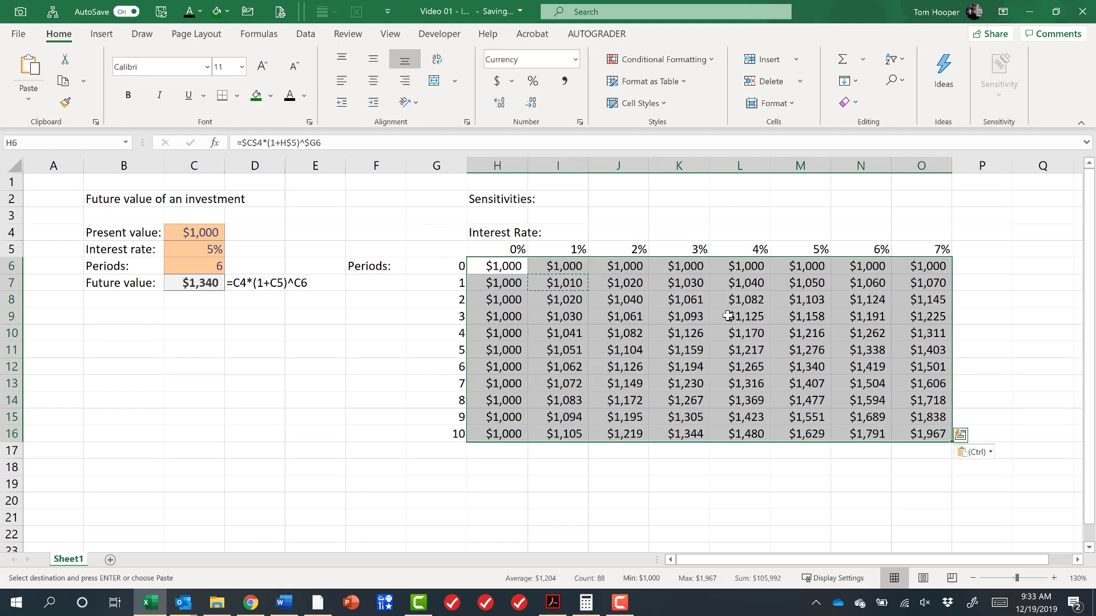
Check N14's formula =$C$4*(1+N$5)^$G14, giving $1,594 for 6% over 8 periods.
{"action": "left_click", "coordinate": [881, 407]}
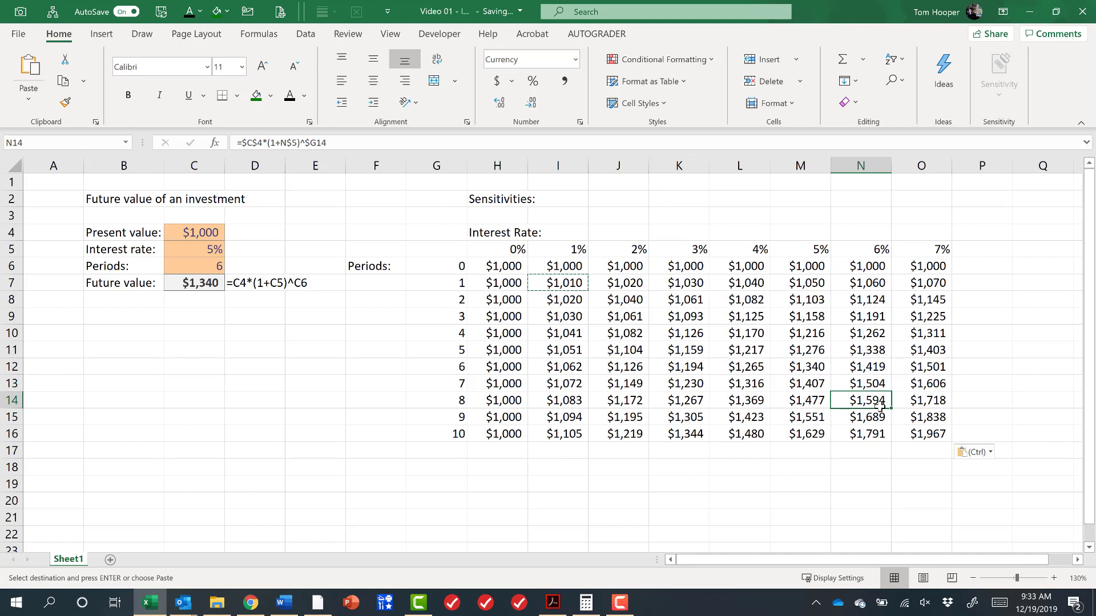
{"action": "double_click", "coordinate": [880, 407]}
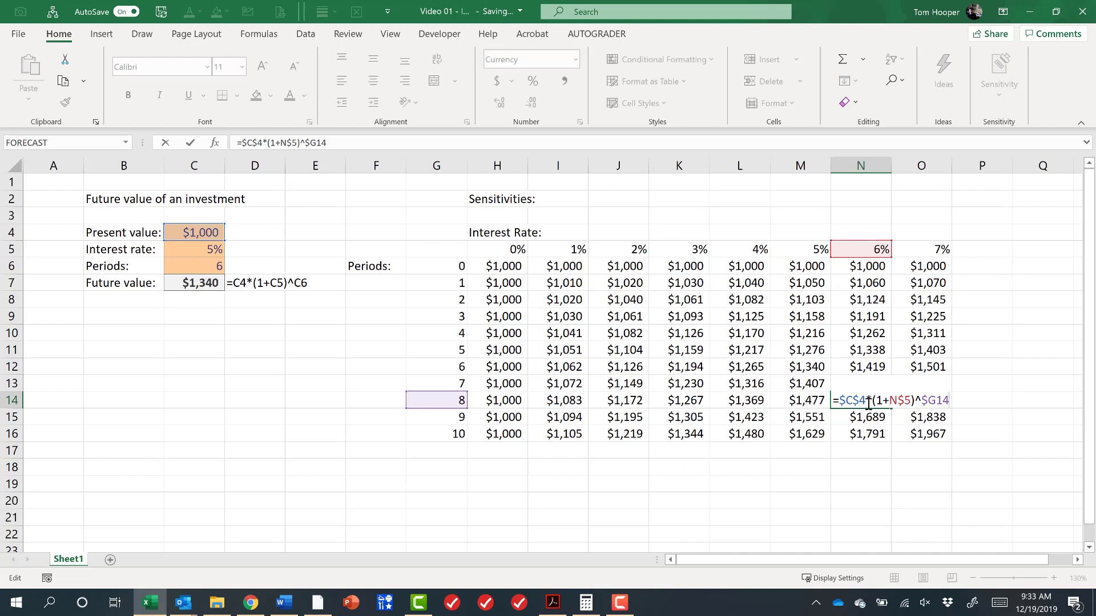
{"action": "key", "text": "ctrl+Return"}
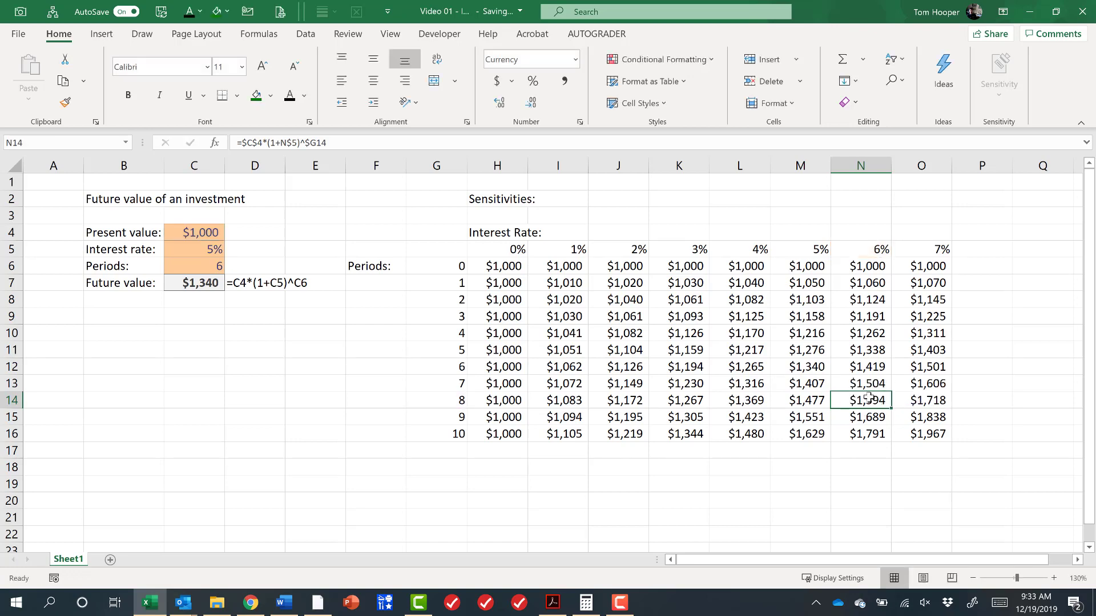
Start Goal Seek from What-If Analysis on the future value cell C7.
{"action": "key", "text": "Down"}
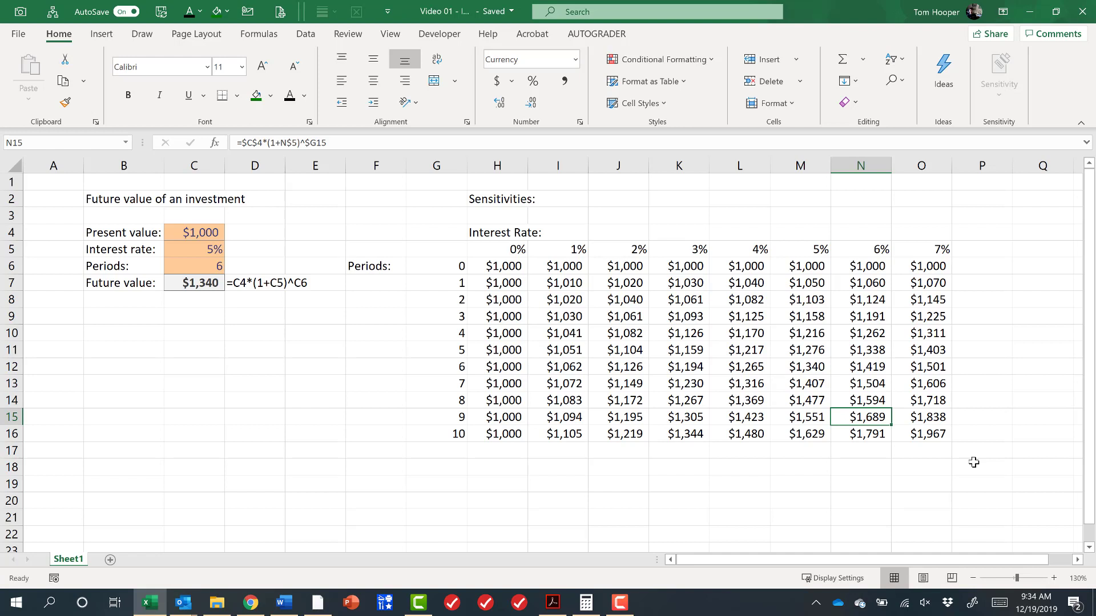
{"action": "left_click", "coordinate": [204, 250]}
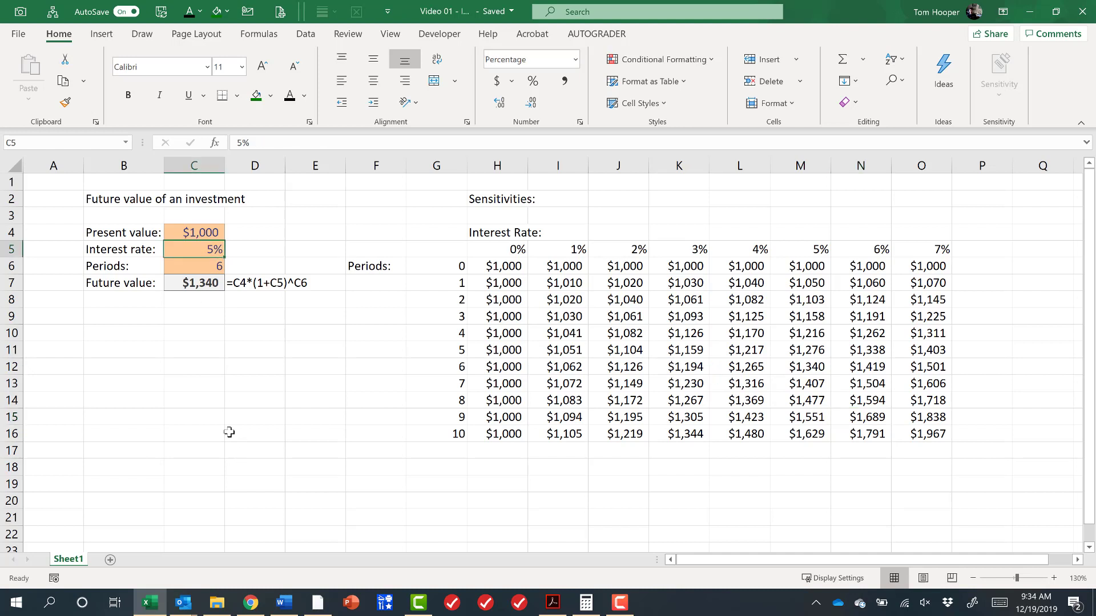
{"action": "left_click", "coordinate": [172, 283]}
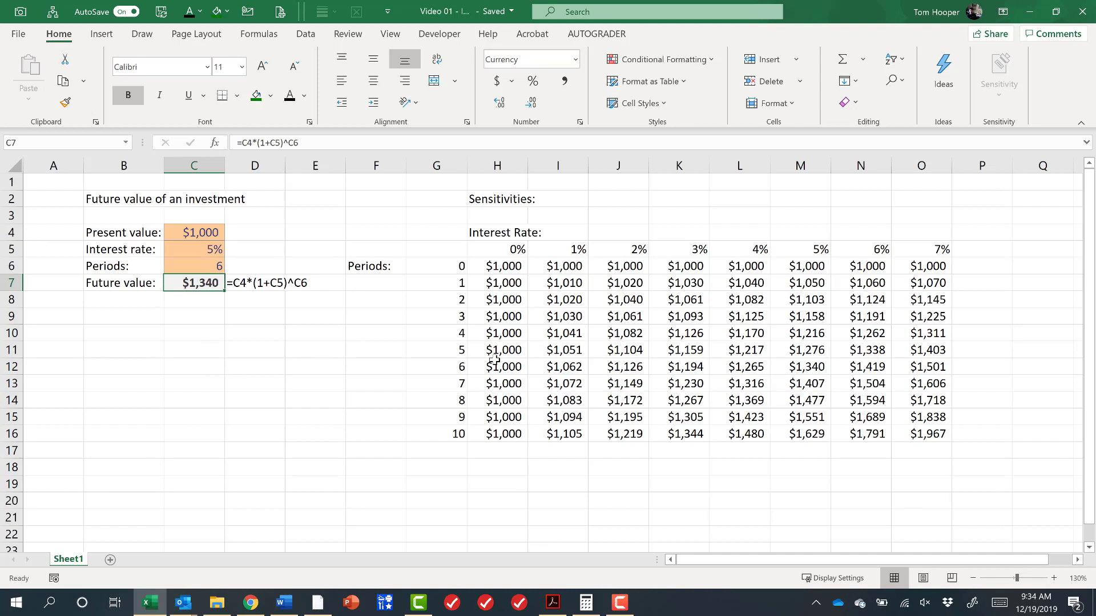
{"action": "key", "text": "alt"}
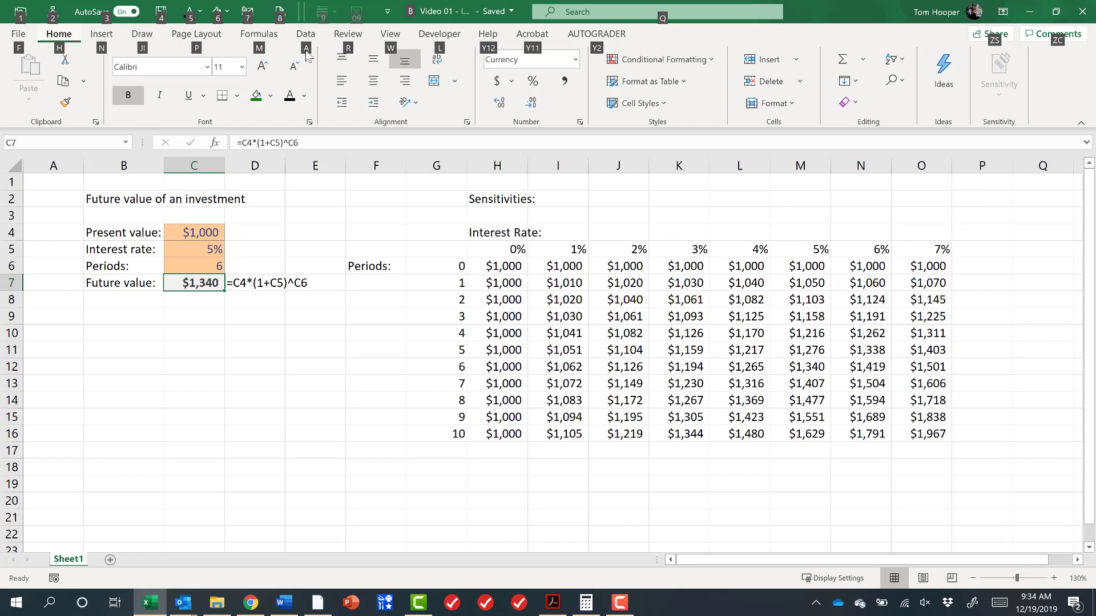
{"action": "key", "text": "a"}
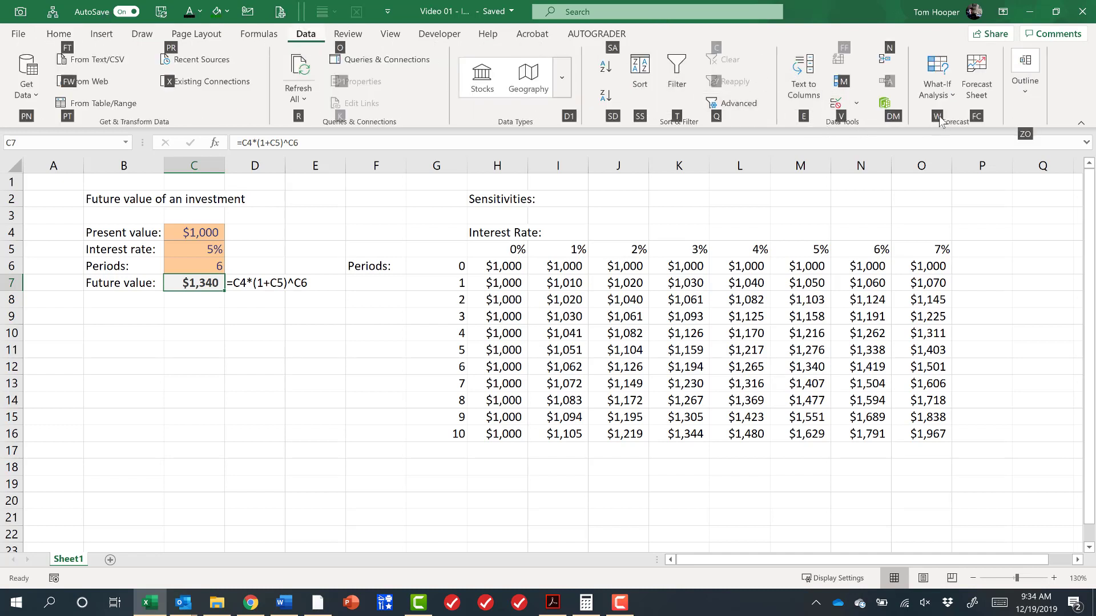
{"action": "left_click", "coordinate": [939, 94]}
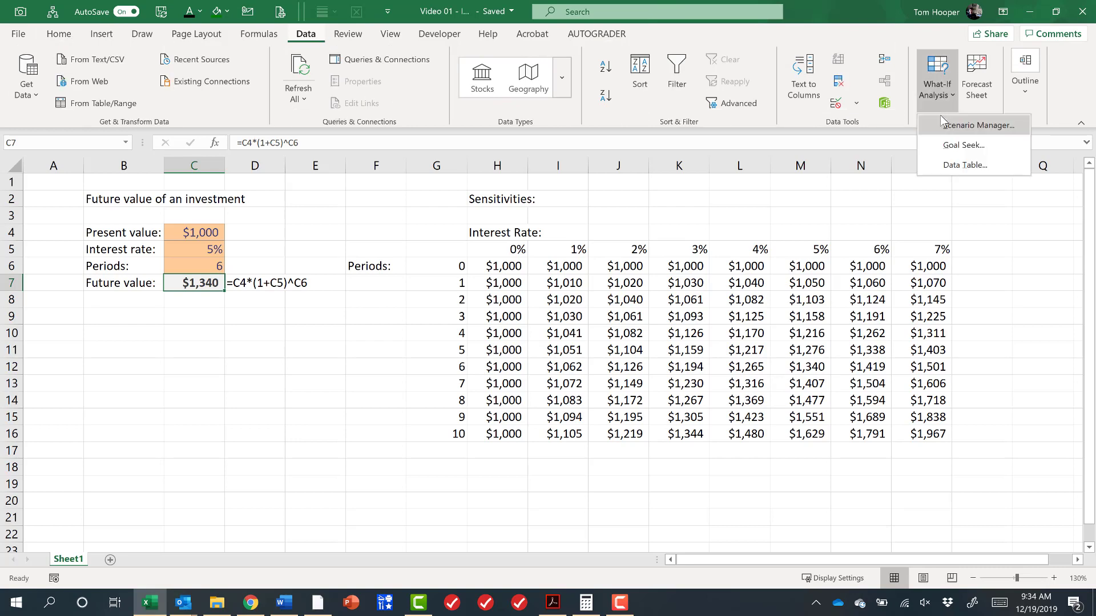
{"action": "left_click", "coordinate": [945, 151]}
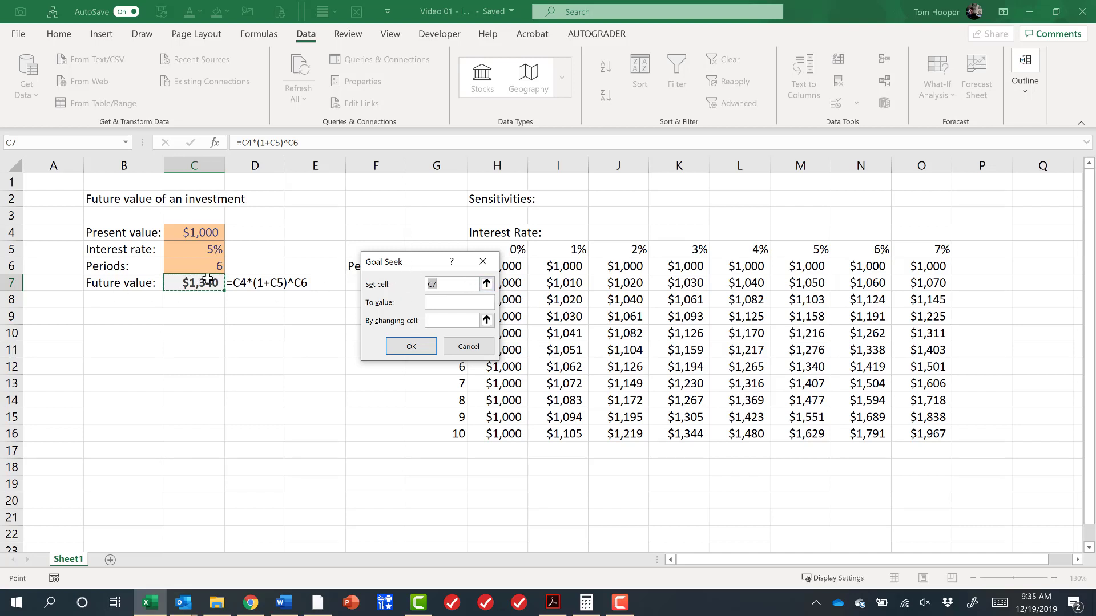
Set C7 to 1500 by changing C5 and accept the roughly 7% solution.
{"action": "left_click", "coordinate": [441, 304]}
{"action": "key", "text": "Tab"}
{"action": "left_click", "coordinate": [449, 283]}
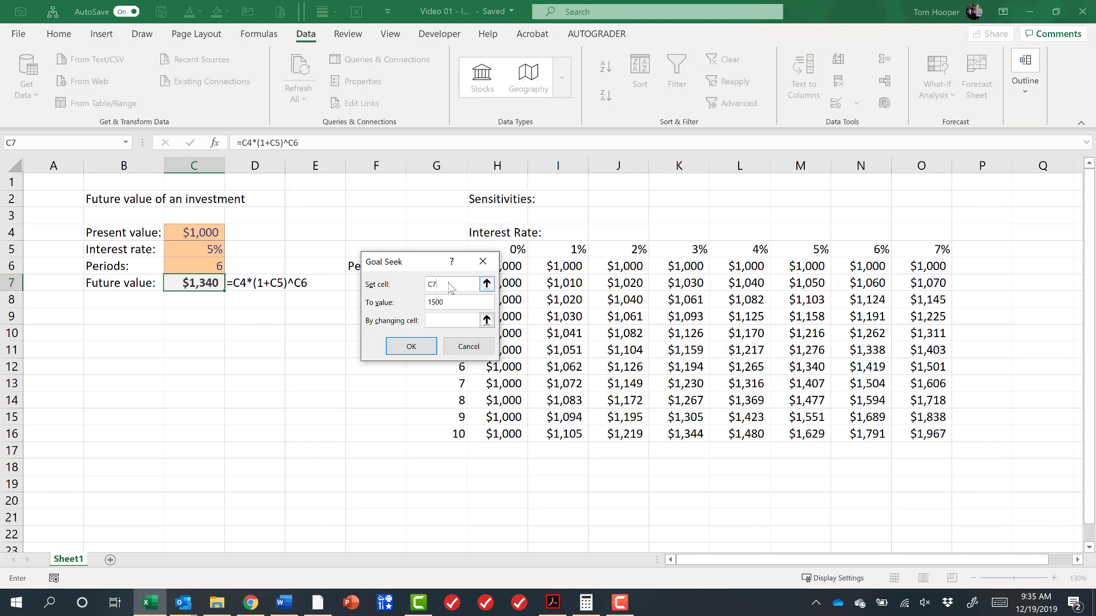
{"action": "left_click", "coordinate": [440, 323]}
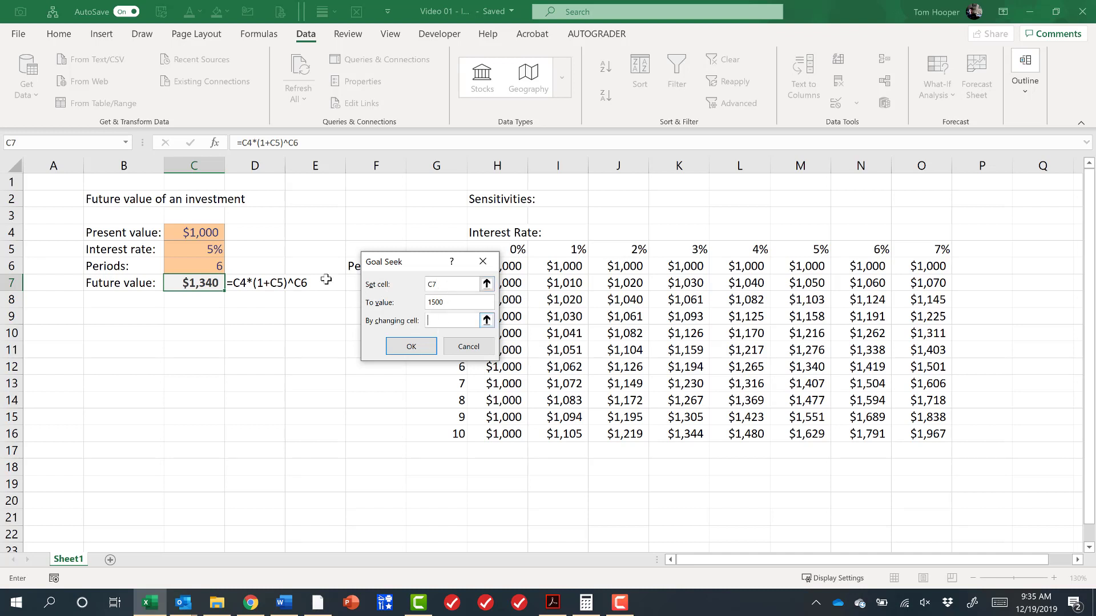
{"action": "left_click", "coordinate": [212, 253]}
{"action": "left_click", "coordinate": [411, 345]}
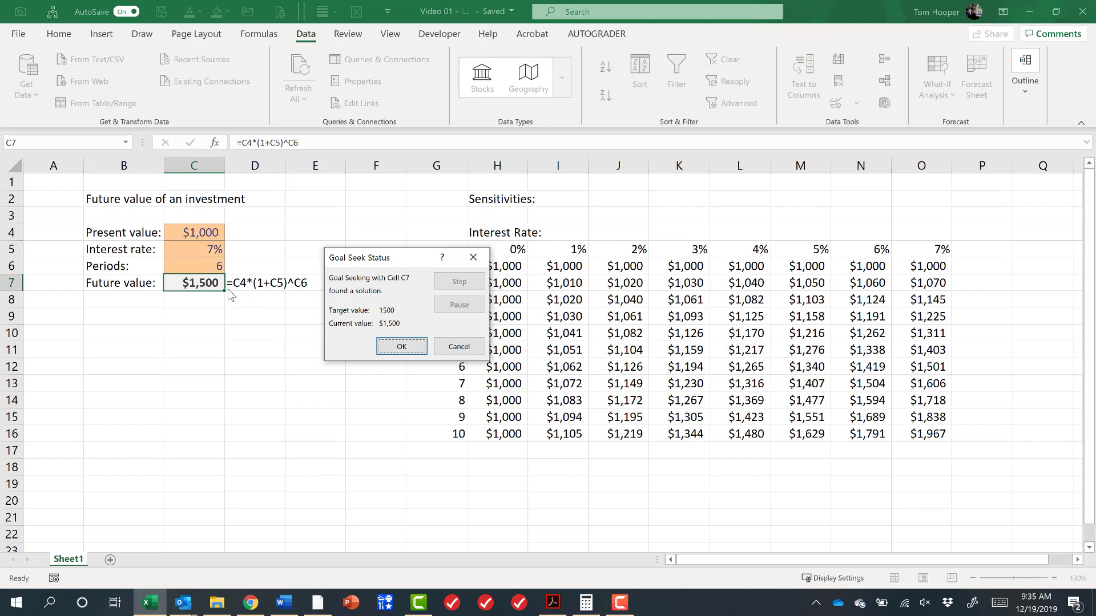
{"action": "left_click", "coordinate": [397, 346]}
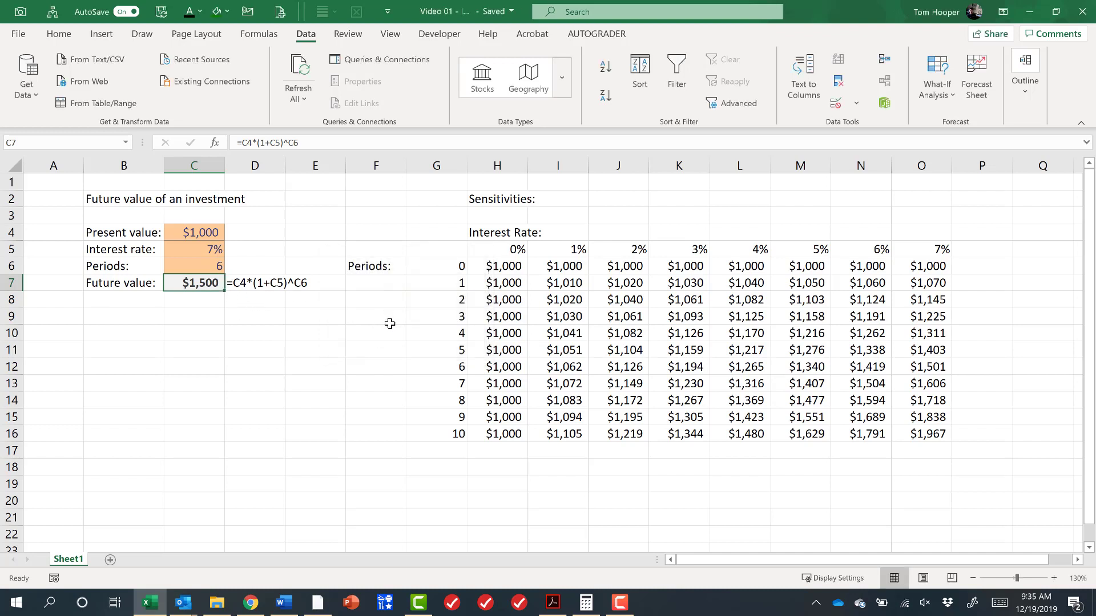
Add two decimal places to C5 with Increase Decimal so the rate reads 6.99%.
{"action": "left_click", "coordinate": [191, 248]}
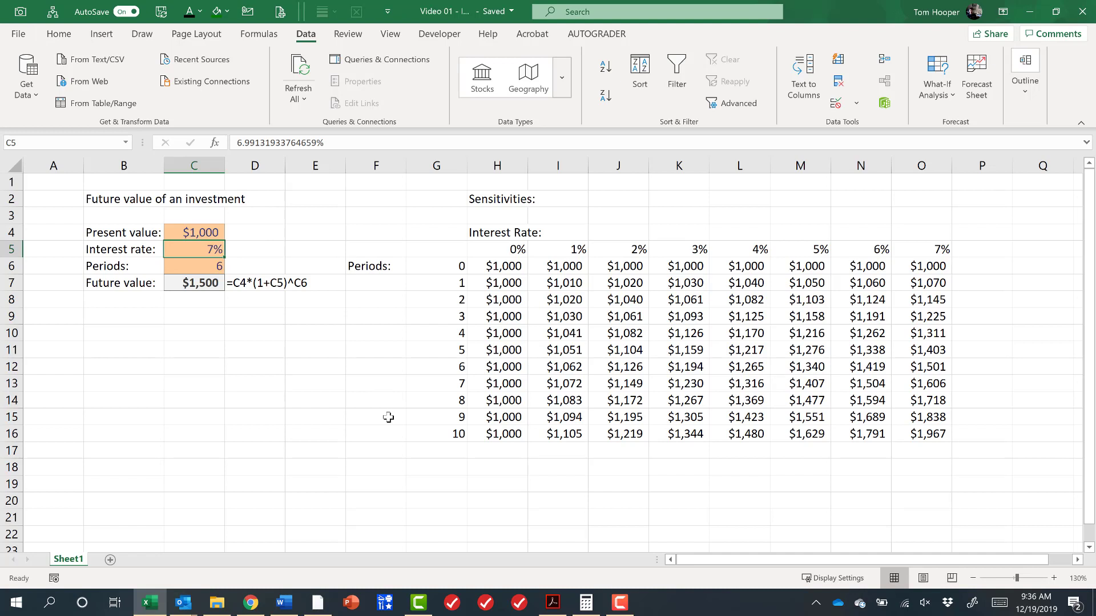
{"action": "key", "text": "alt"}
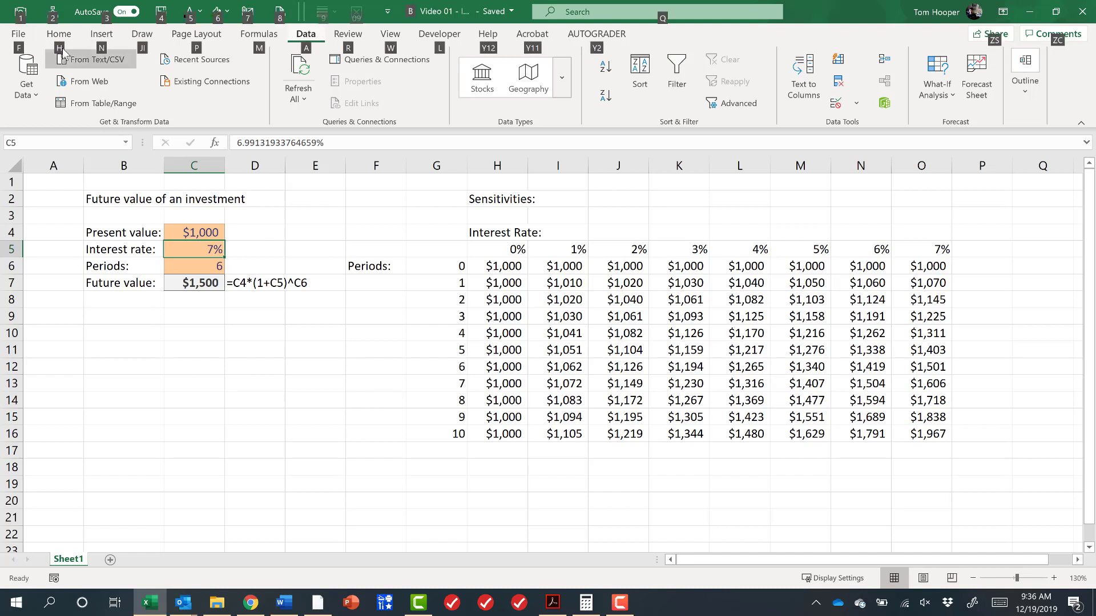
{"action": "key", "text": "h"}
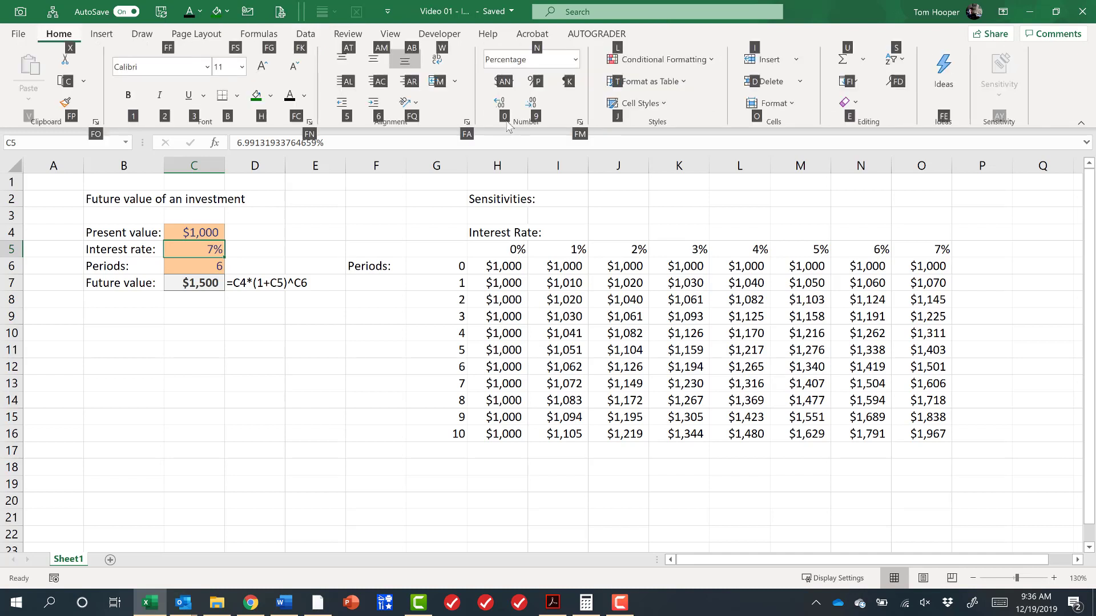
{"action": "key", "text": "0"}
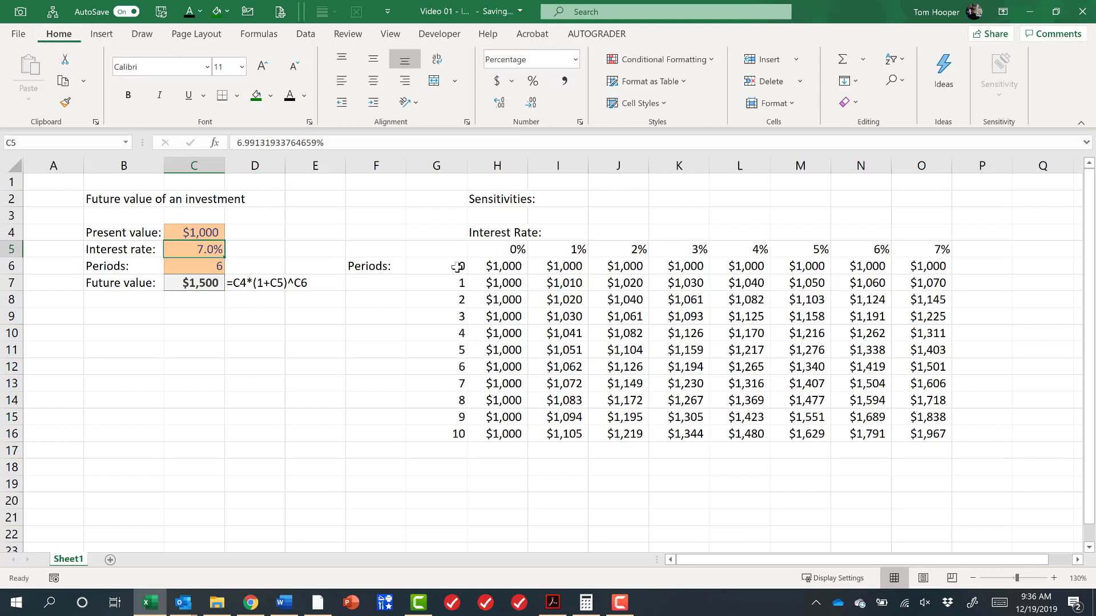
{"action": "key", "text": "alt+h"}
{"action": "key", "text": "0"}
{"action": "left_click", "coordinate": [189, 285]}
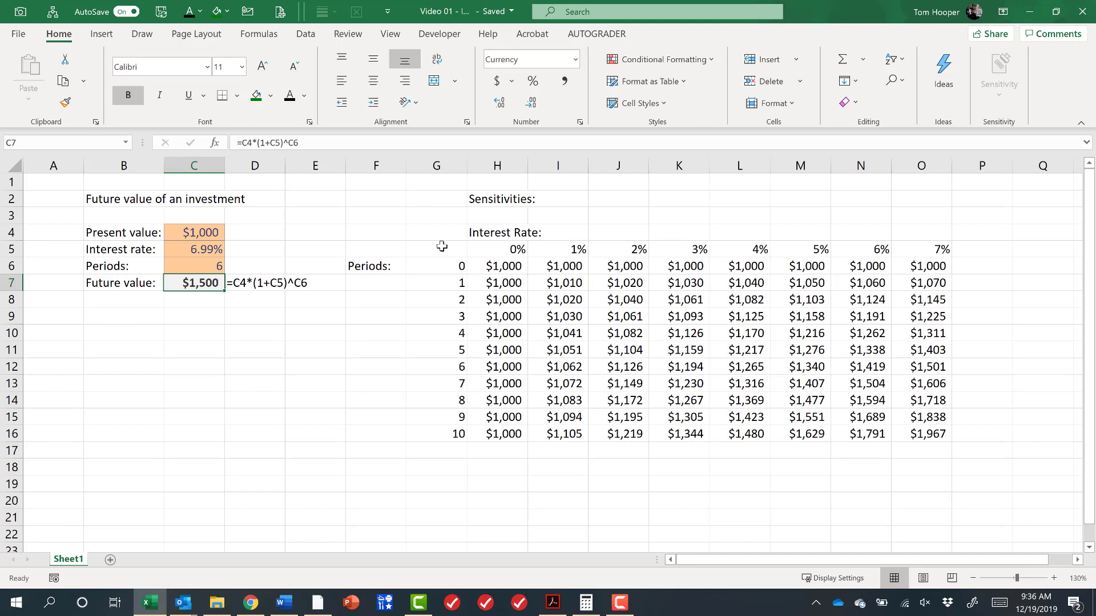
Copy the sensitivities table F4:O16 and paste it at F18.
{"action": "left_click_drag", "start_coordinate": [442, 246], "coordinate": [915, 428]}
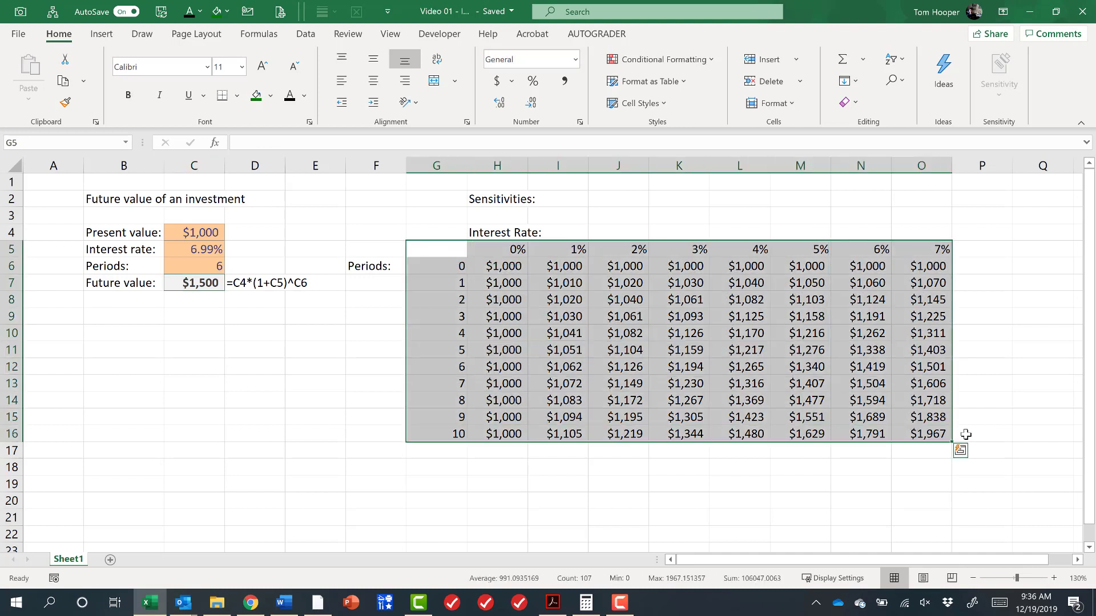
{"action": "key", "text": "ctrl+c"}
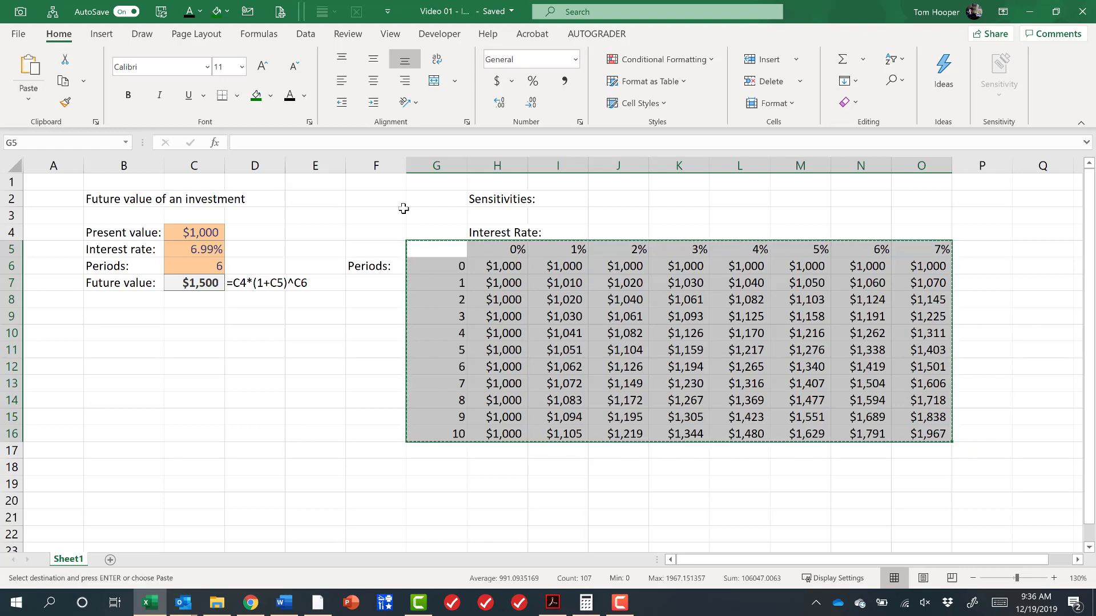
{"action": "left_click", "coordinate": [391, 234]}
{"action": "left_click_drag", "start_coordinate": [817, 384], "coordinate": [915, 435]}
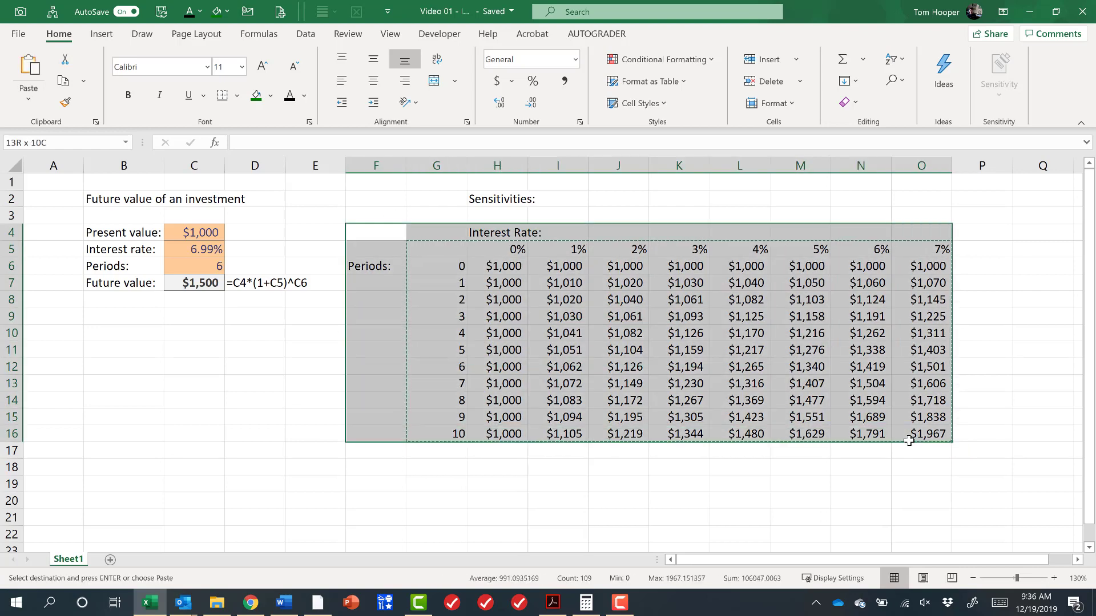
{"action": "left_click", "coordinate": [388, 469]}
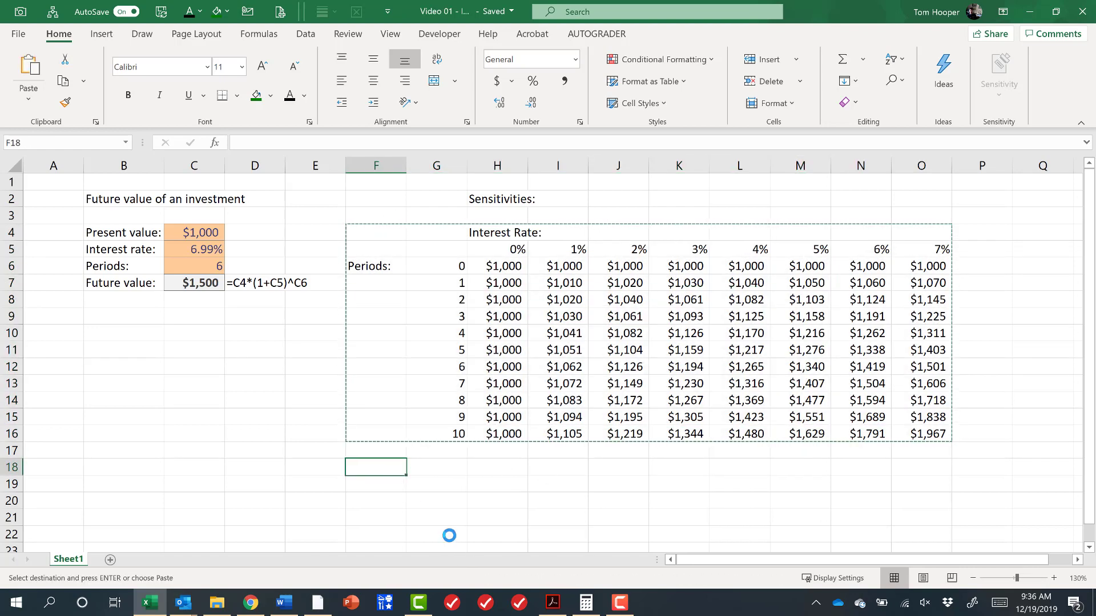
{"action": "key", "text": "ctrl+v"}
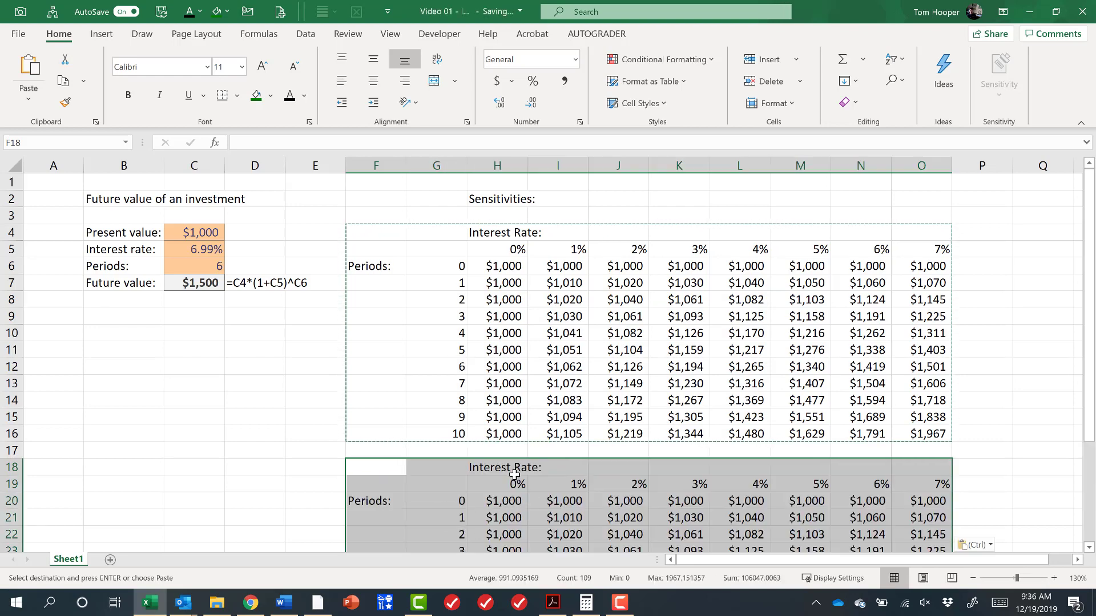
Clear the copied result values in H20:O30, leaving the headings in place.
{"action": "left_click", "coordinate": [505, 502]}
{"action": "key", "text": "ctrl+shift+Right"}
{"action": "key", "text": "ctrl+shift+Down"}
{"action": "key", "text": "Delete"}
{"action": "left_click", "coordinate": [426, 436]}
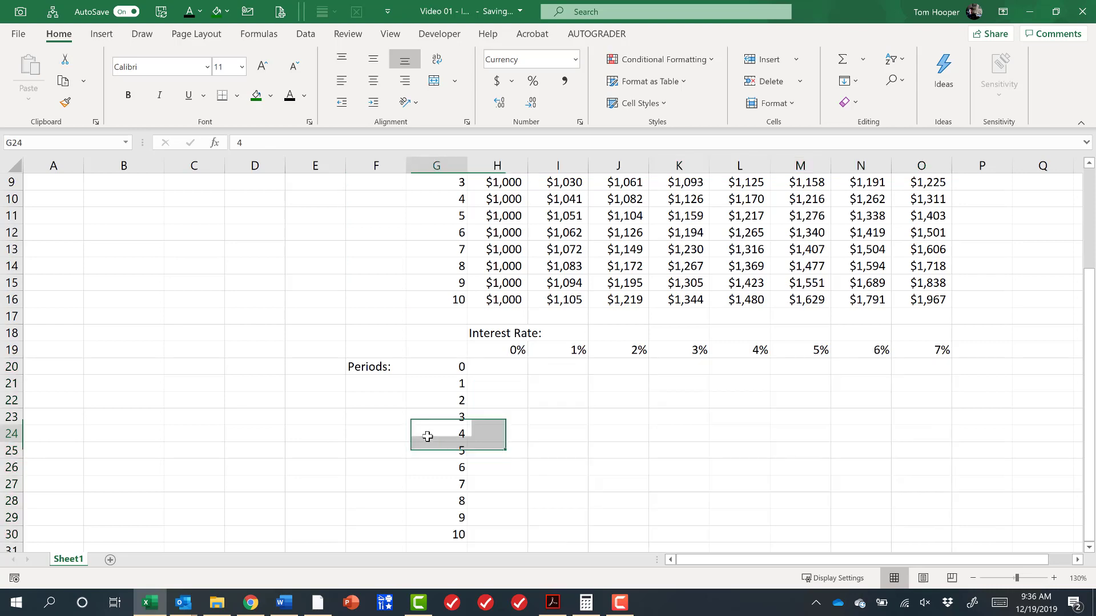
Review the copied rate headings H19:O19 and period numbers in column G.
{"action": "scroll", "coordinate": [427, 436], "scroll_direction": "up", "scroll_amount": 2}
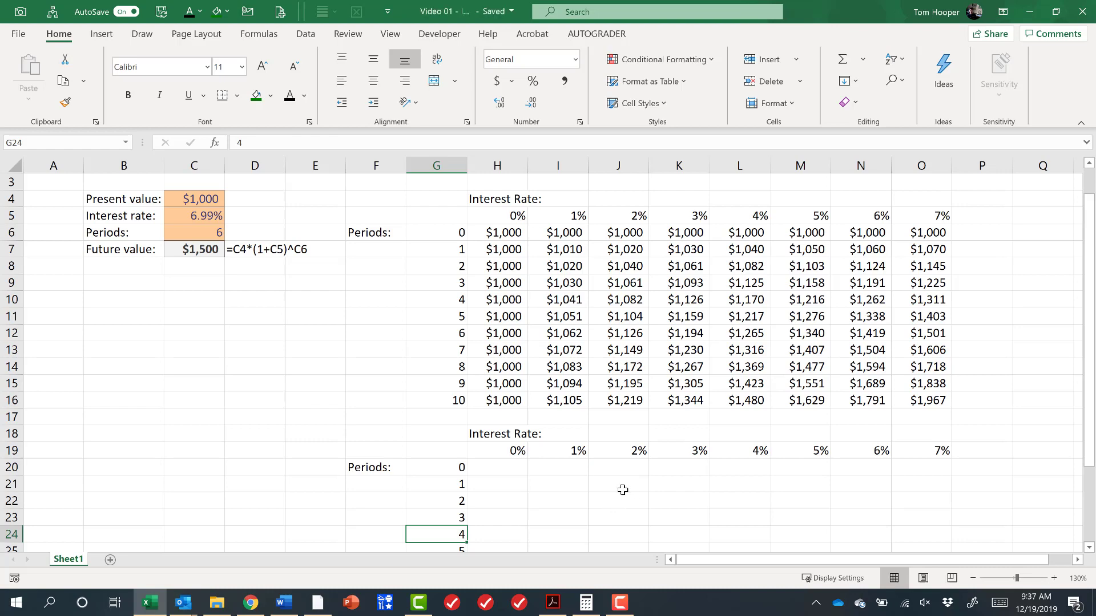
{"action": "scroll", "coordinate": [621, 491], "scroll_direction": "up", "scroll_amount": 1}
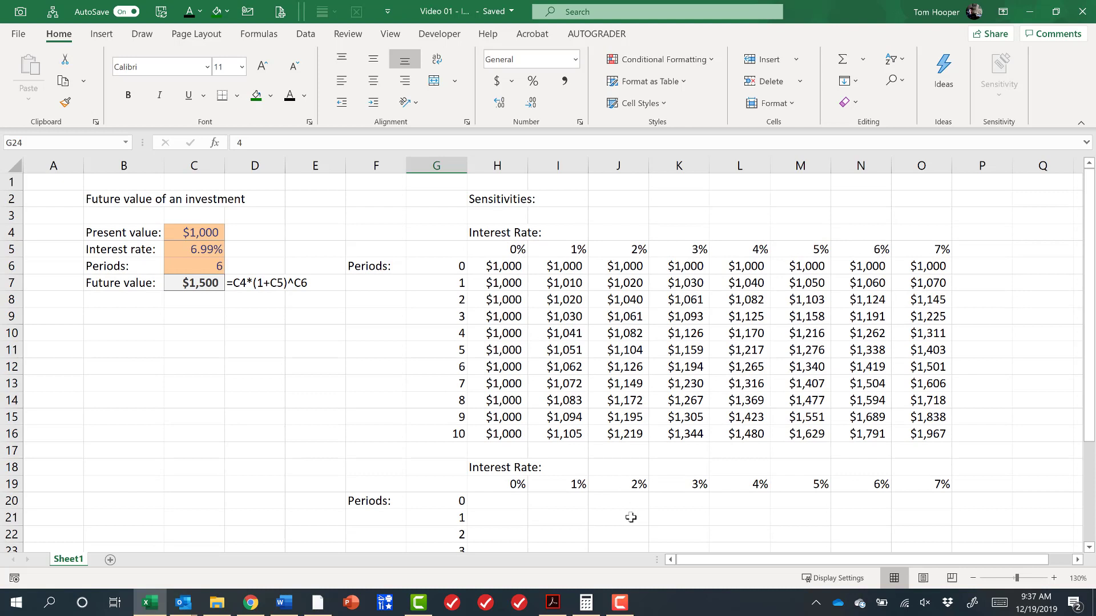
{"action": "left_click_drag", "start_coordinate": [511, 482], "coordinate": [907, 485]}
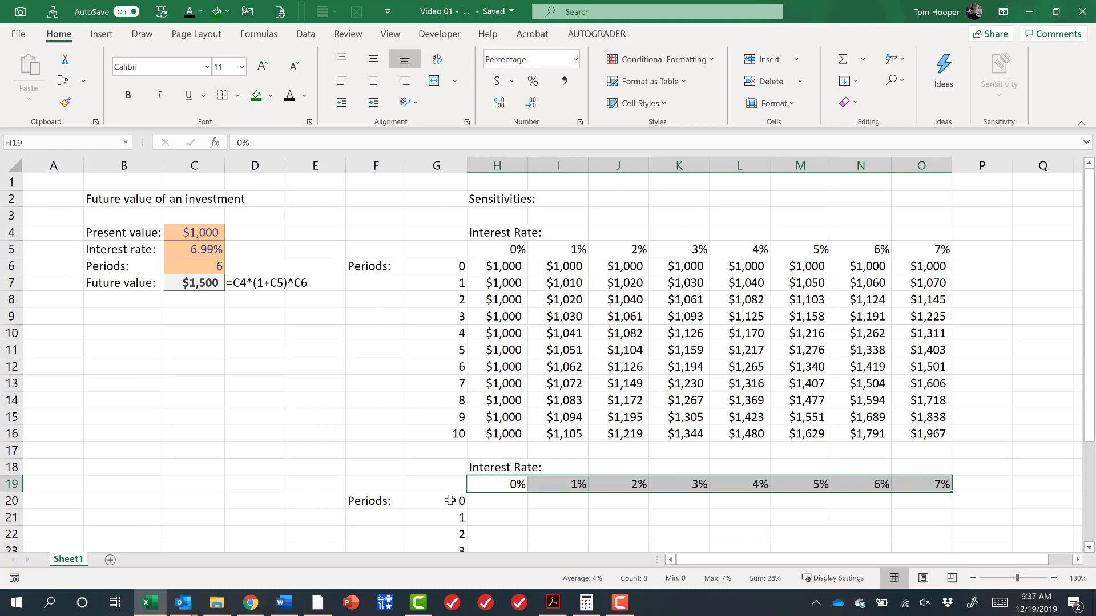
{"action": "mouse_move", "coordinate": [451, 501]}
{"action": "left_mouse_down"}
{"action": "mouse_move", "coordinate": [442, 564]}
{"action": "mouse_move", "coordinate": [445, 517]}
{"action": "left_mouse_up"}
Enter =C7 in corner cell G19 so it shows $1,500.
{"action": "left_click", "coordinate": [444, 332]}
{"action": "scroll", "coordinate": [539, 470], "scroll_direction": "up", "scroll_amount": 3}
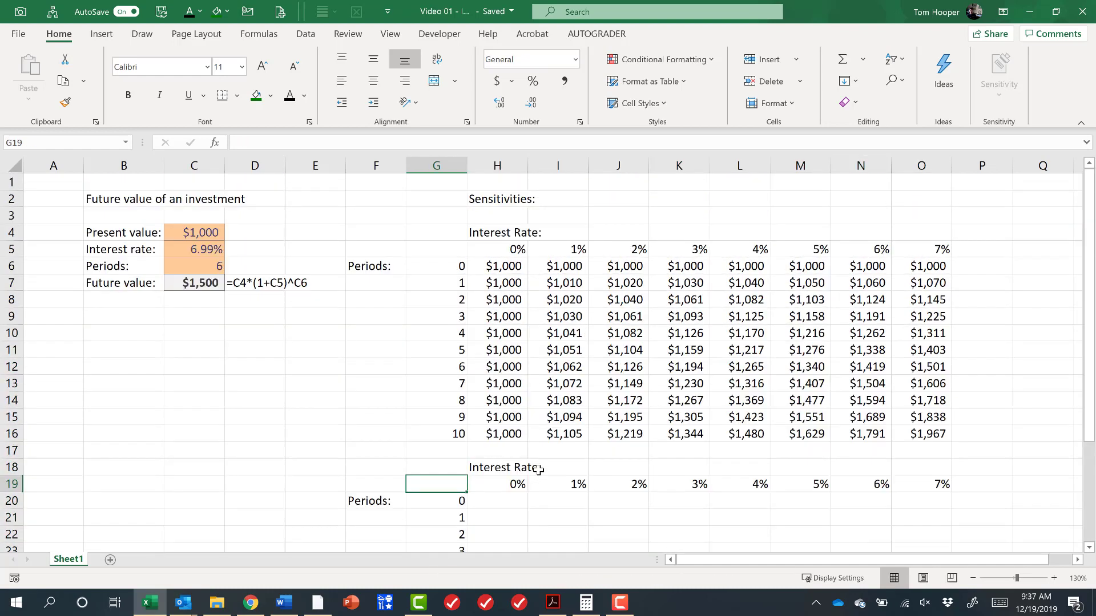
{"action": "type", "text": "="}
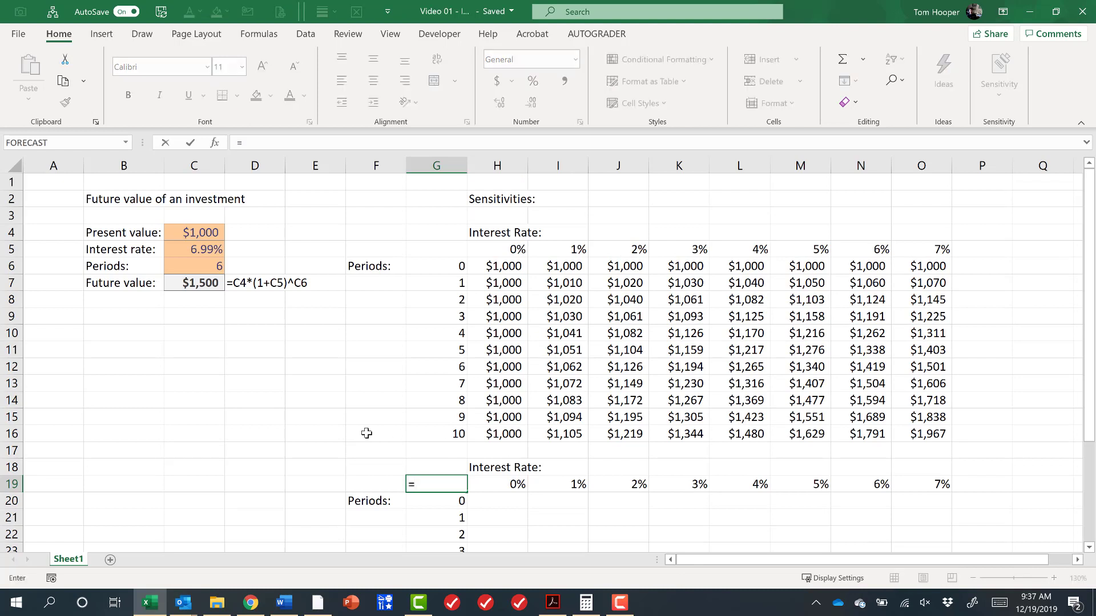
{"action": "left_click", "coordinate": [201, 283]}
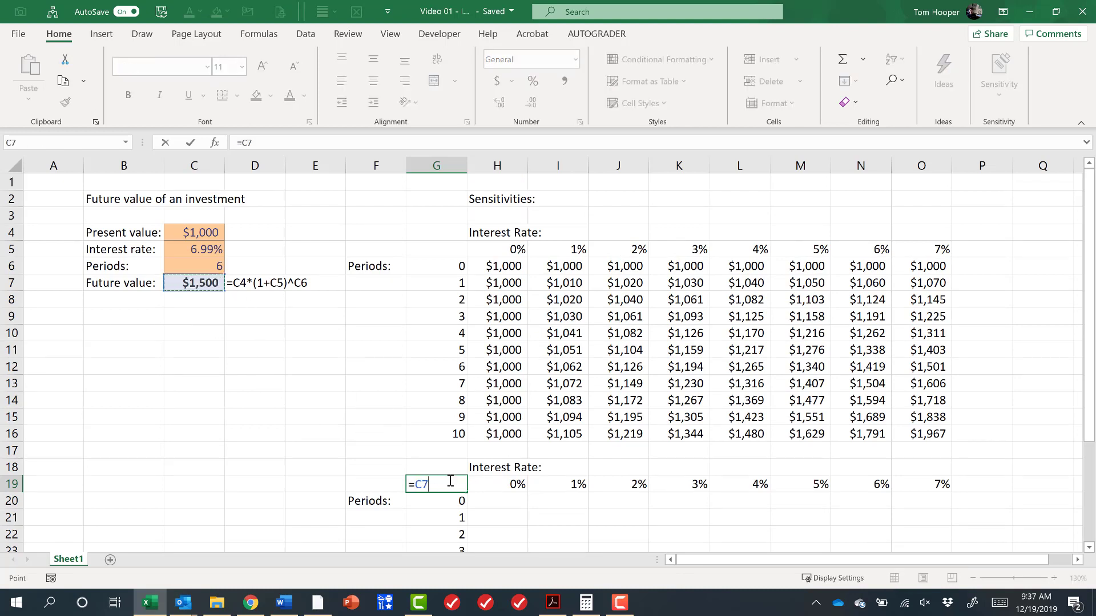
{"action": "key", "text": "ctrl+Return"}
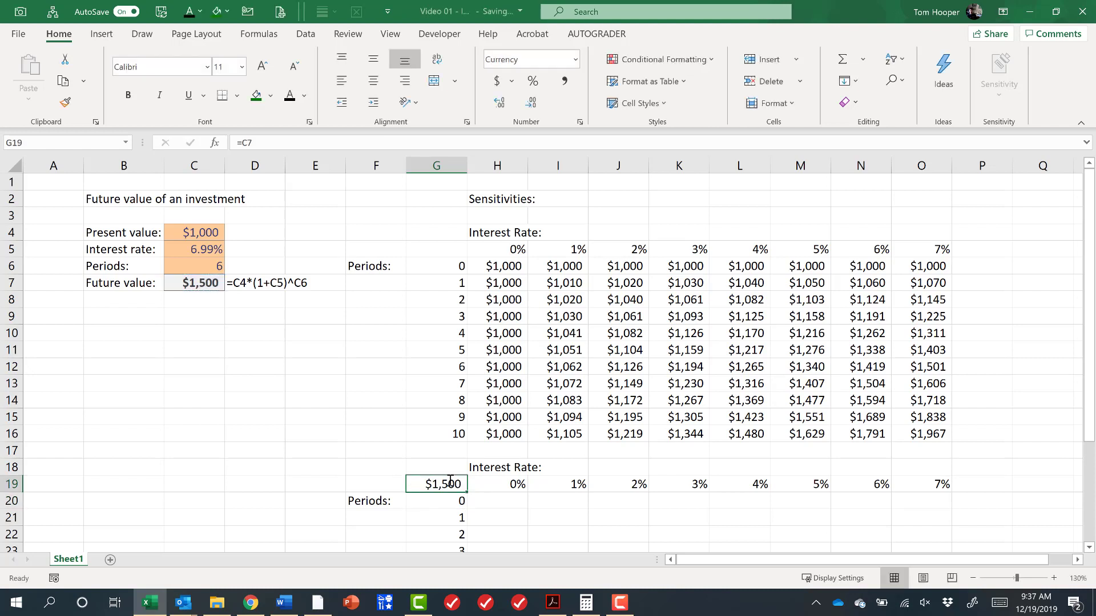
Check the 0% heading, period 0, the corner formula and the empty result cells.
{"action": "key", "text": "shift+Right"}
{"action": "key", "text": "shift+Left"}
{"action": "mouse_move", "coordinate": [511, 502]}
{"action": "left_mouse_down"}
{"action": "mouse_move", "coordinate": [753, 543]}
{"action": "mouse_move", "coordinate": [885, 543]}
{"action": "mouse_move", "coordinate": [631, 530]}
{"action": "mouse_move", "coordinate": [511, 502]}
{"action": "left_mouse_up"}
{"action": "left_click", "coordinate": [509, 486]}
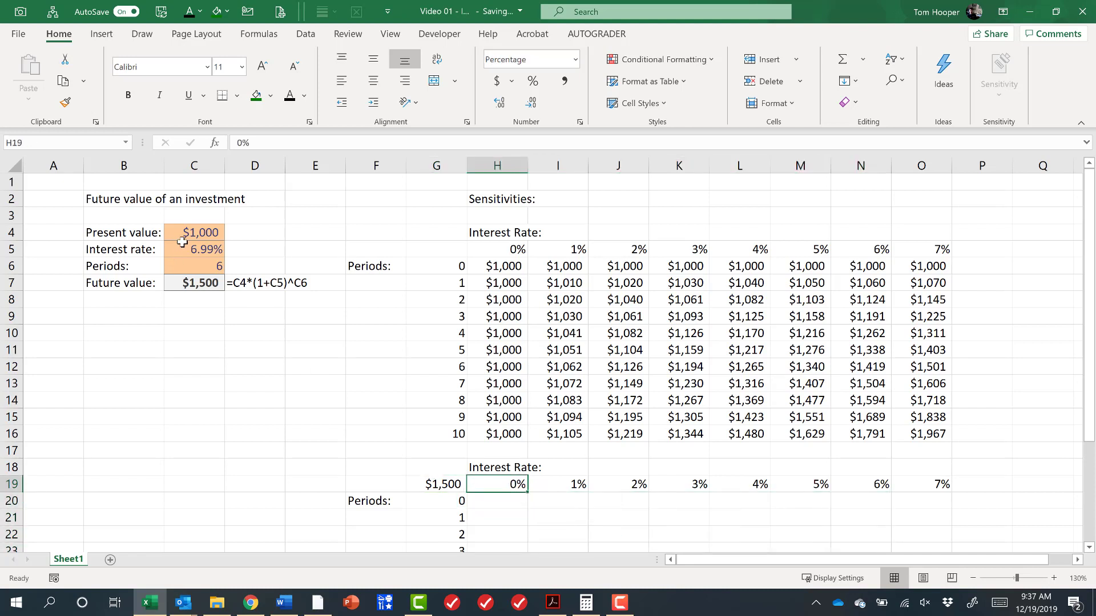
{"action": "left_click", "coordinate": [435, 502]}
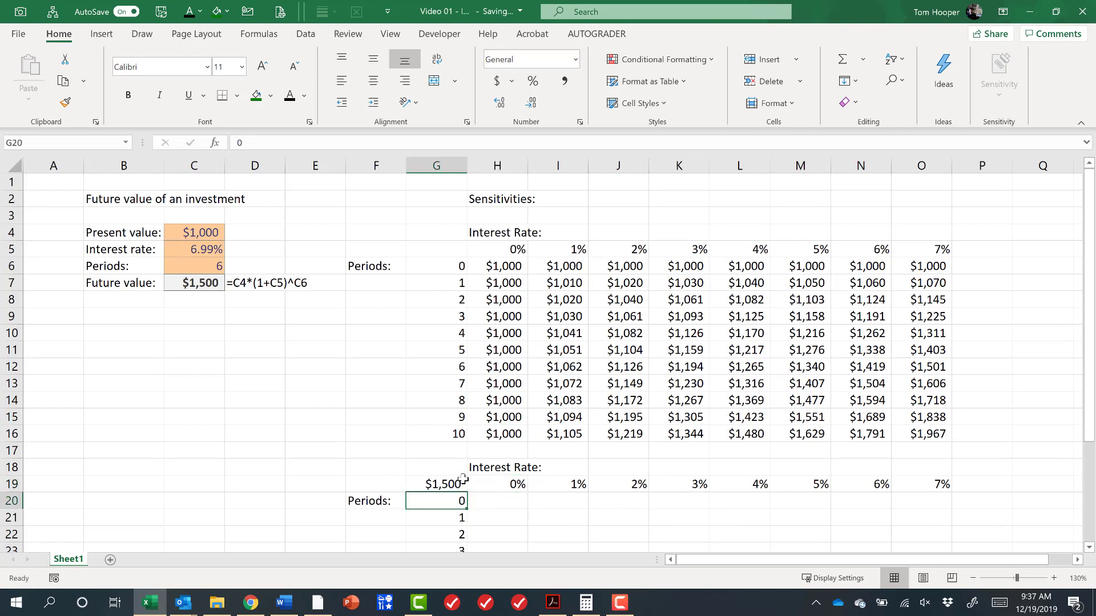
{"action": "left_click", "coordinate": [437, 482]}
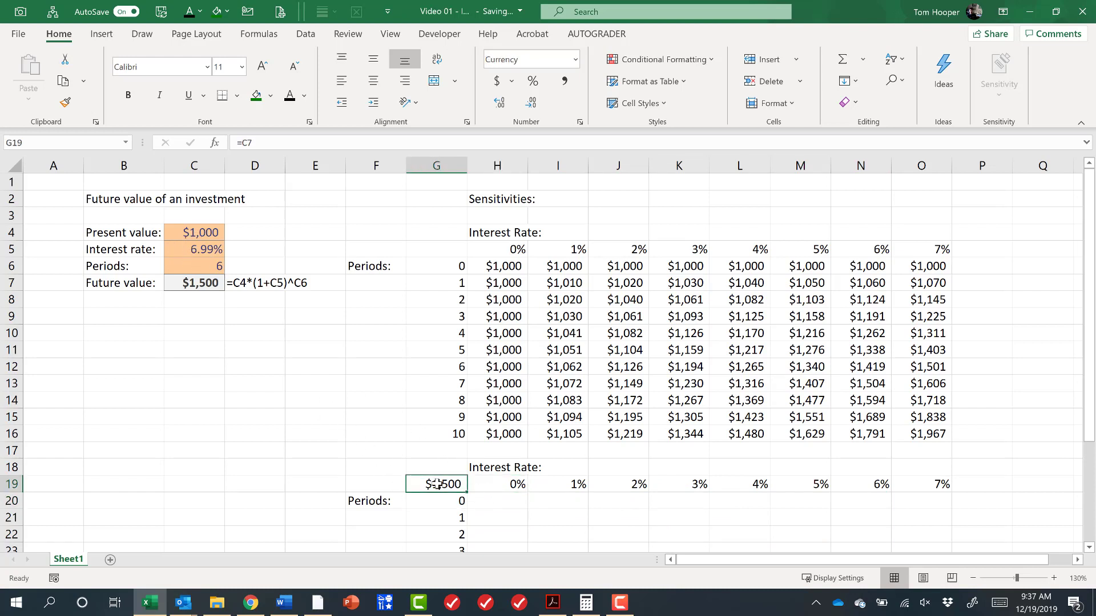
{"action": "left_click", "coordinate": [504, 505]}
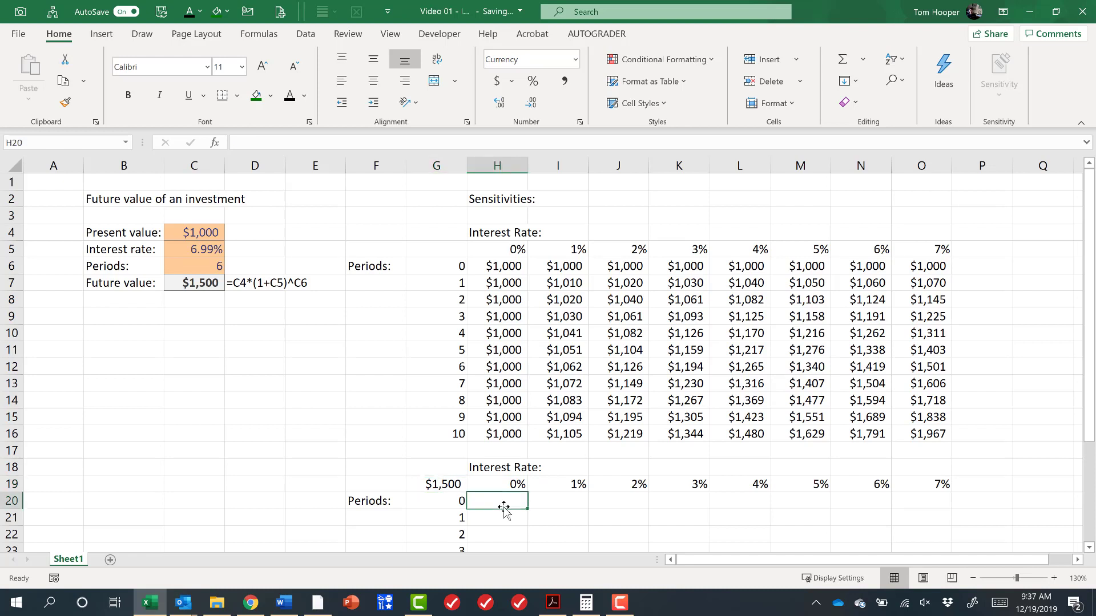
{"action": "left_click", "coordinate": [498, 517]}
{"action": "left_click", "coordinate": [499, 538]}
{"action": "left_click", "coordinate": [551, 504]}
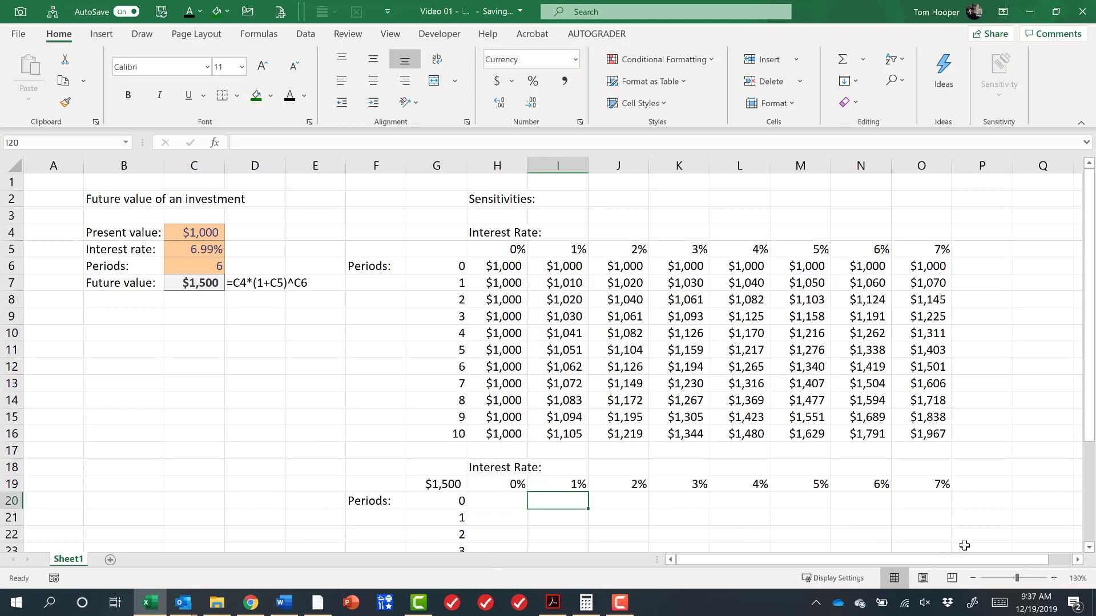
{"action": "left_click", "coordinate": [451, 482]}
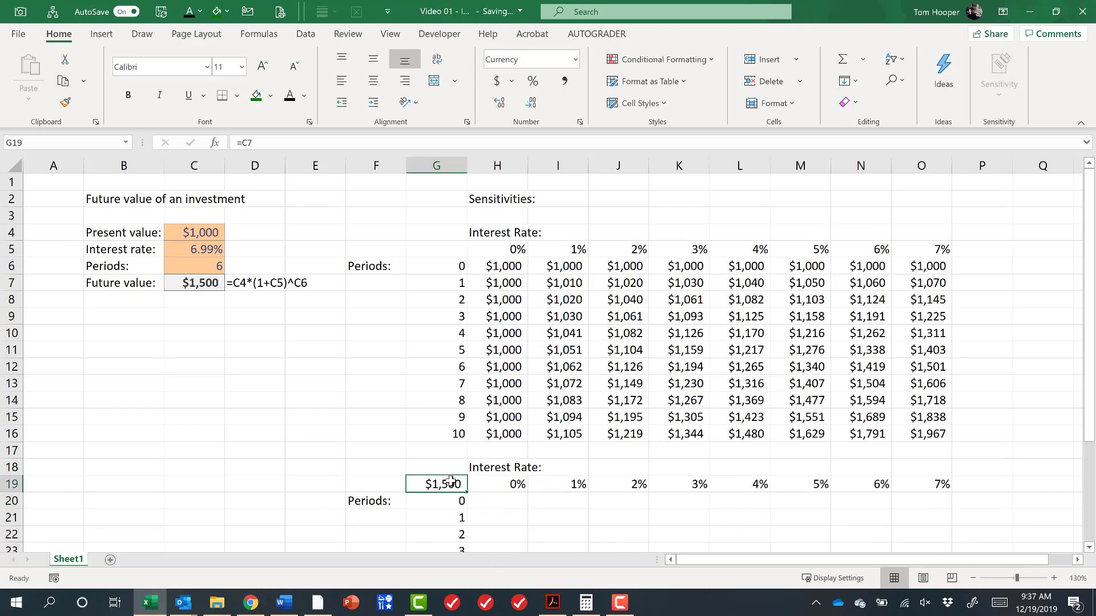
Select the whole second table G19:O30, through period 10 and the 7% column.
{"action": "key", "text": "ctrl+shift+Down"}
{"action": "key", "text": "ctrl+shift+Right"}
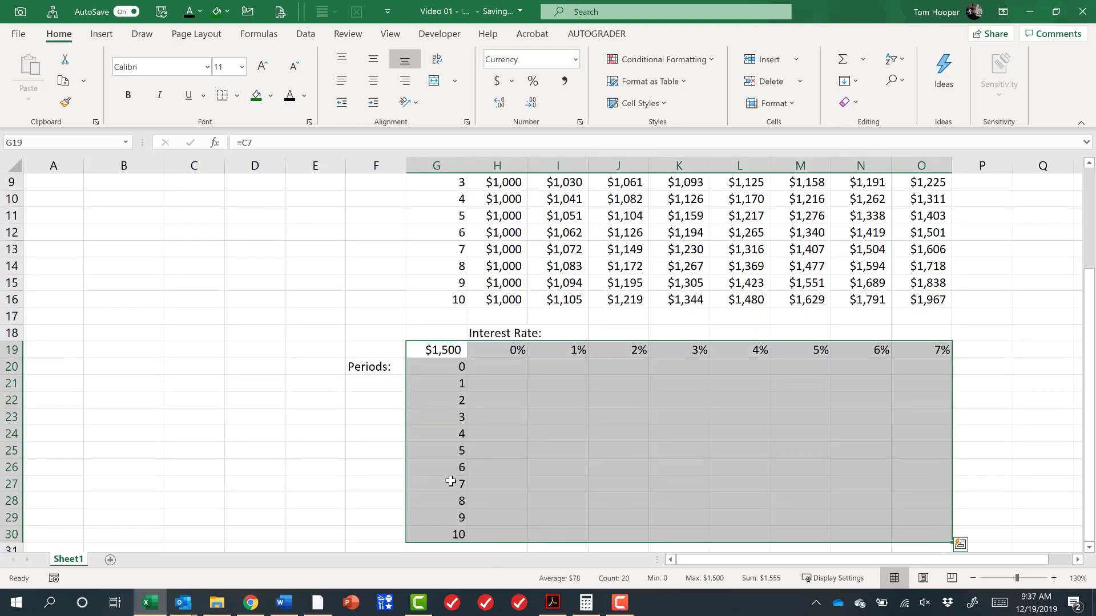
{"action": "scroll", "coordinate": [450, 483], "scroll_direction": "up", "scroll_amount": 1}
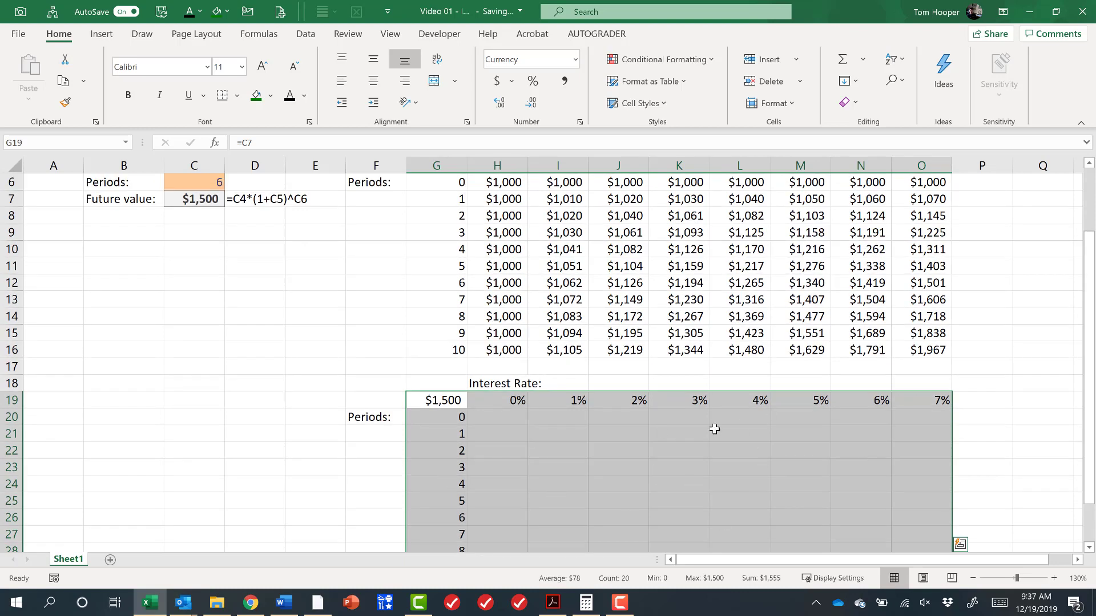
{"action": "scroll", "coordinate": [716, 457], "scroll_direction": "up", "scroll_amount": 1}
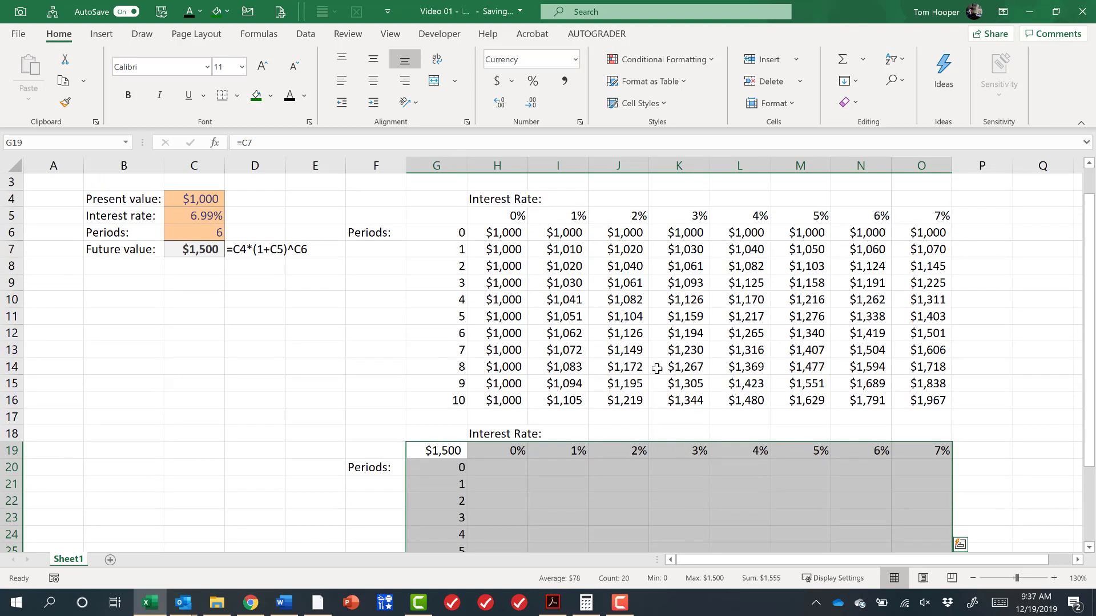
Build a What-If Data Table with row input C5 and column input C6.
{"action": "key", "text": "alt"}
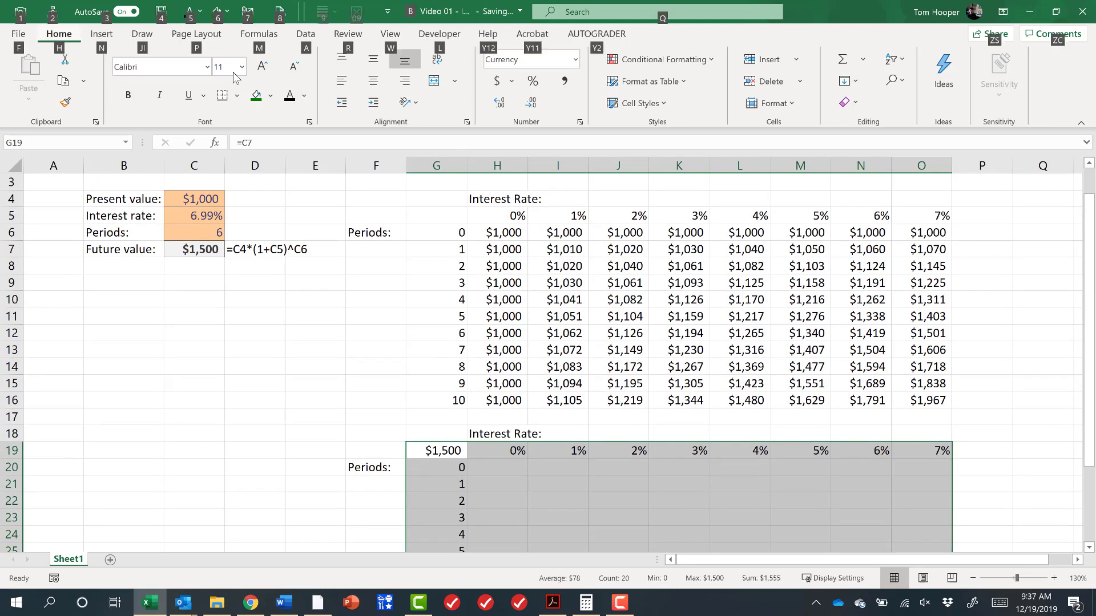
{"action": "key", "text": "a"}
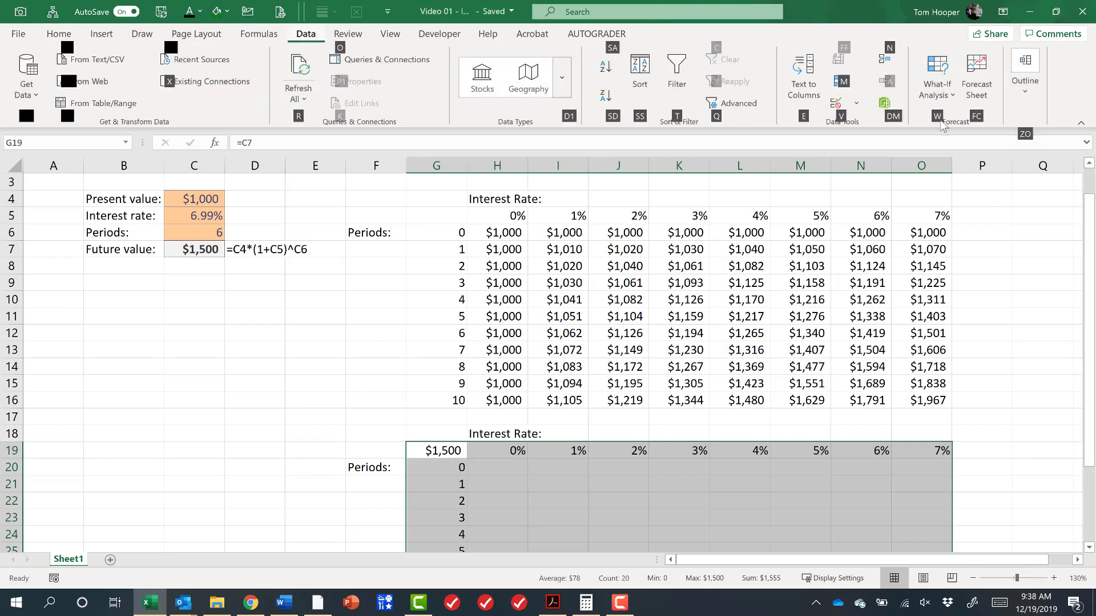
{"action": "key", "text": "w"}
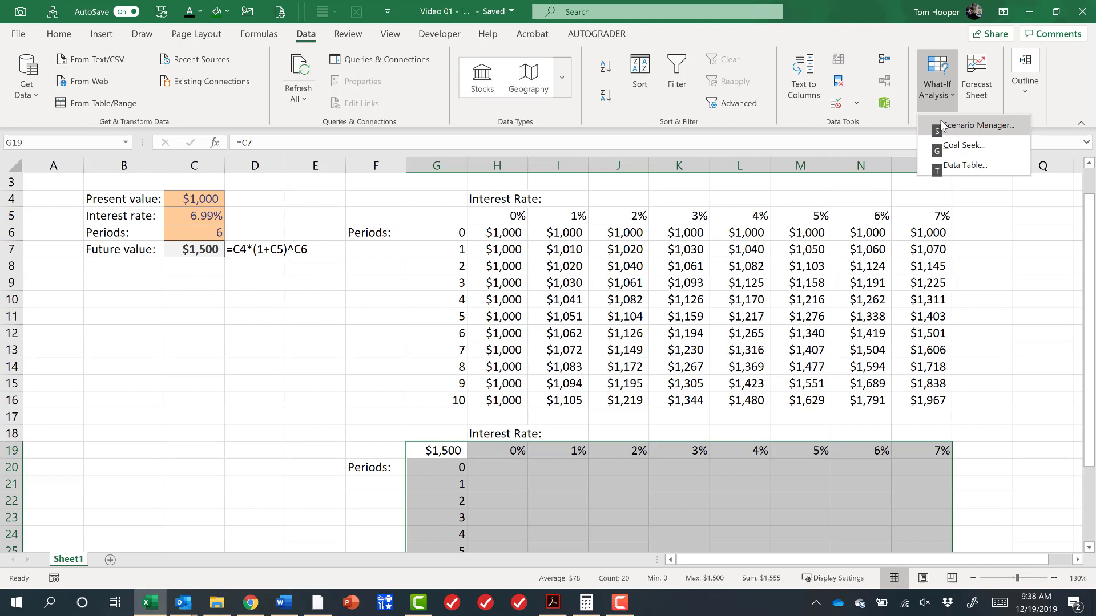
{"action": "left_click", "coordinate": [954, 166]}
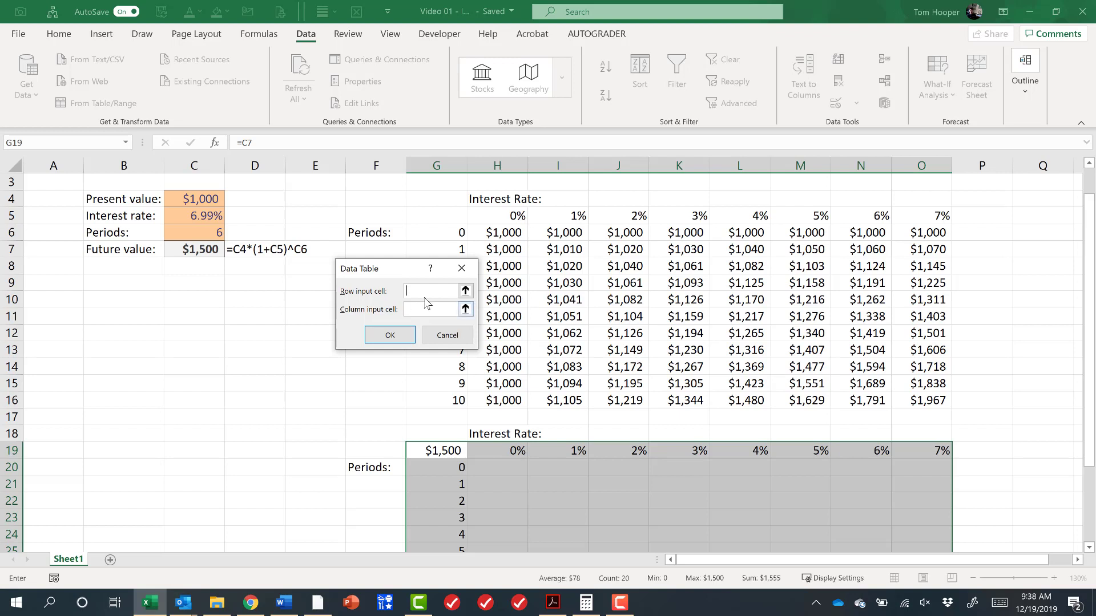
{"action": "left_click", "coordinate": [198, 217]}
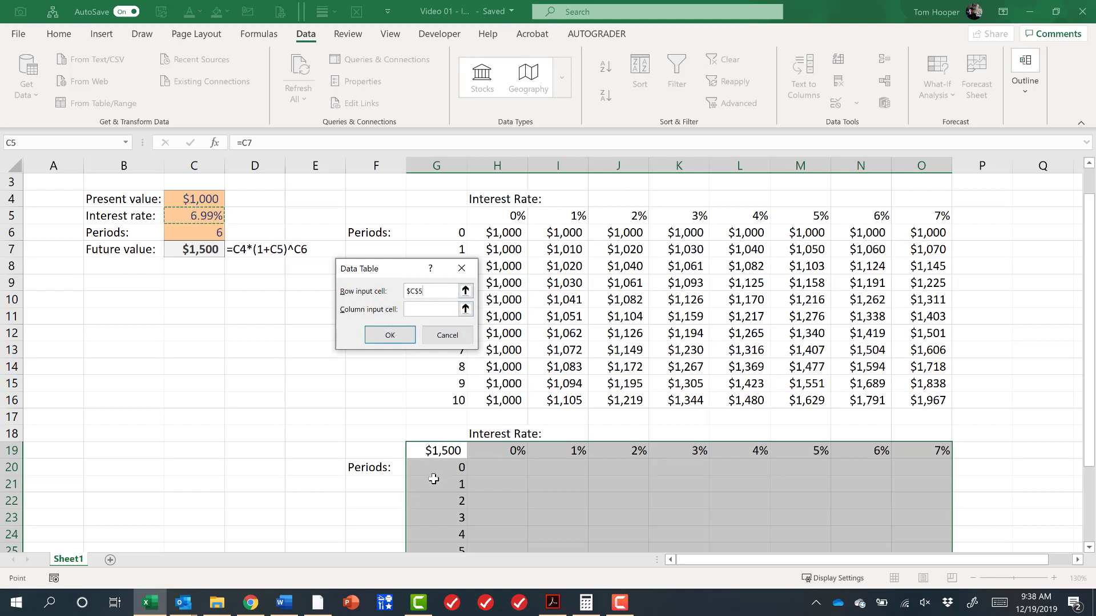
{"action": "left_click", "coordinate": [429, 311]}
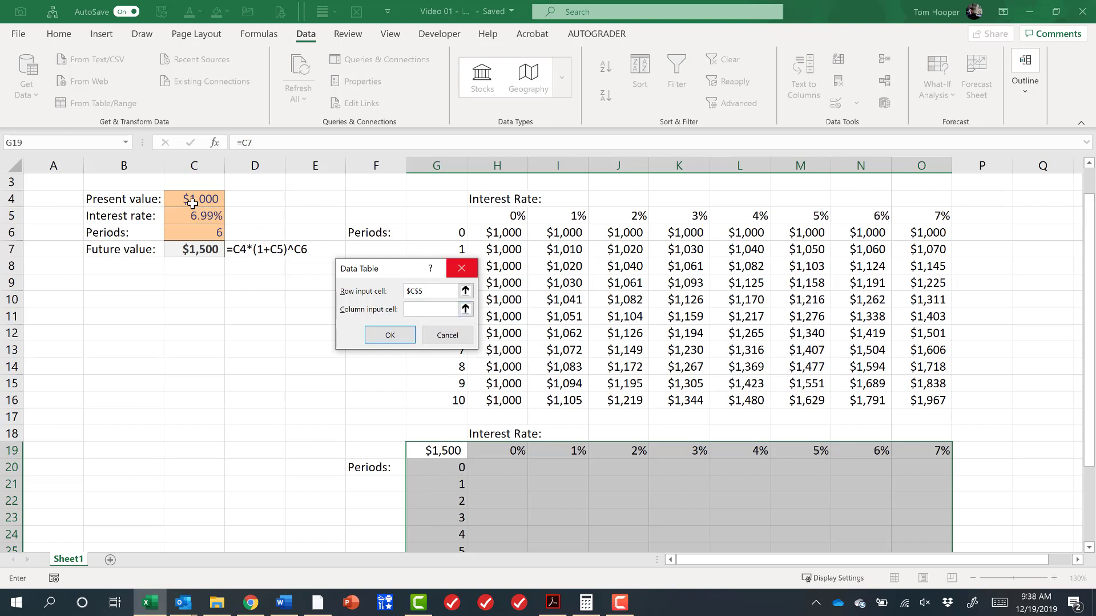
{"action": "left_click", "coordinate": [199, 234]}
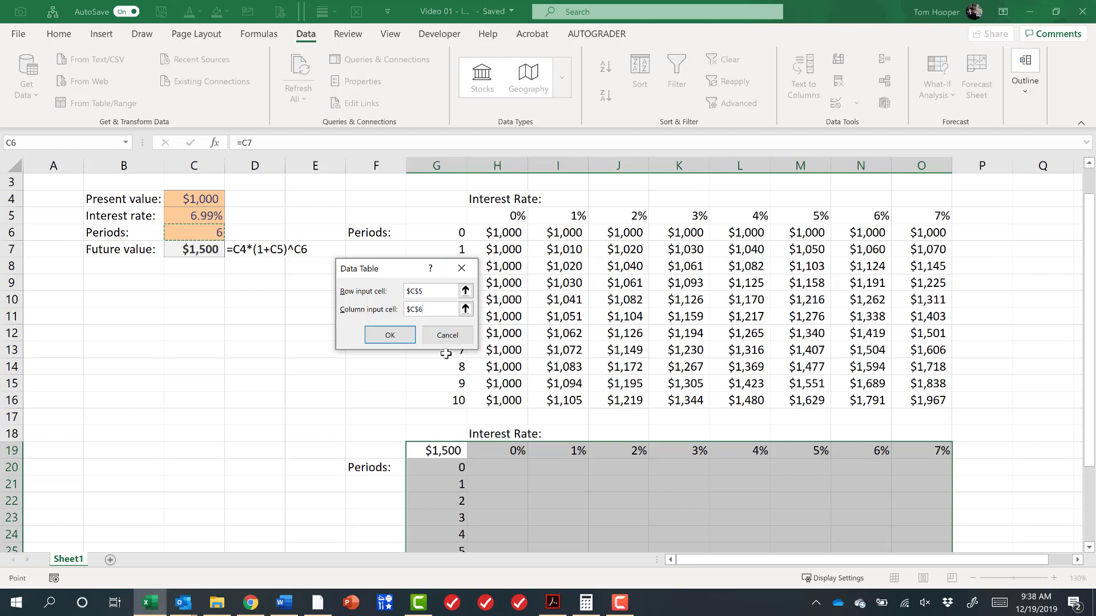
{"action": "left_click", "coordinate": [390, 336]}
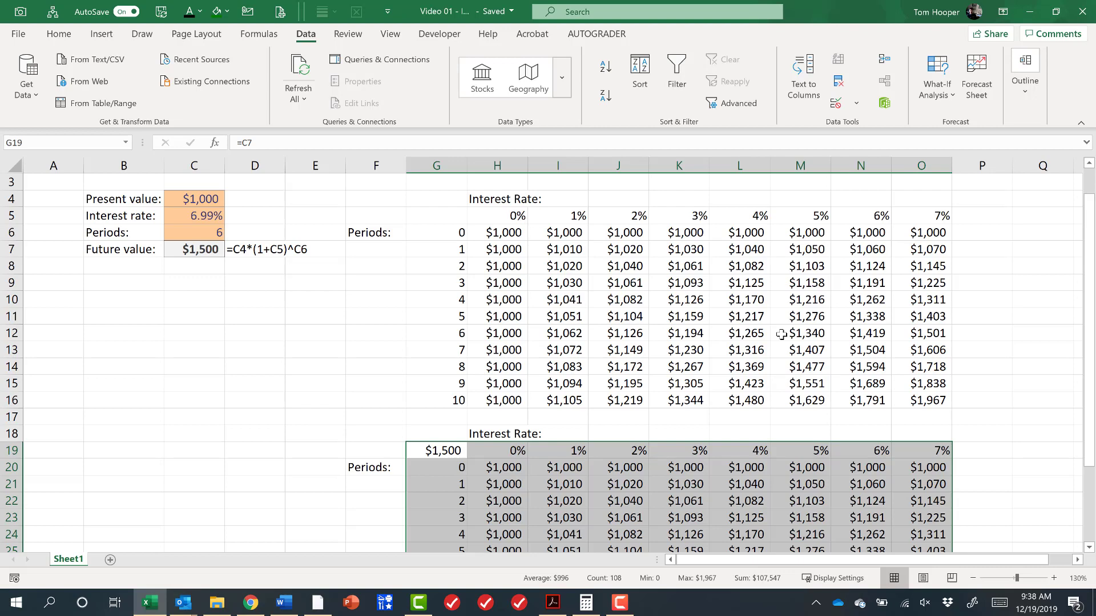
{"action": "scroll", "coordinate": [781, 334], "scroll_direction": "up", "scroll_amount": 1}
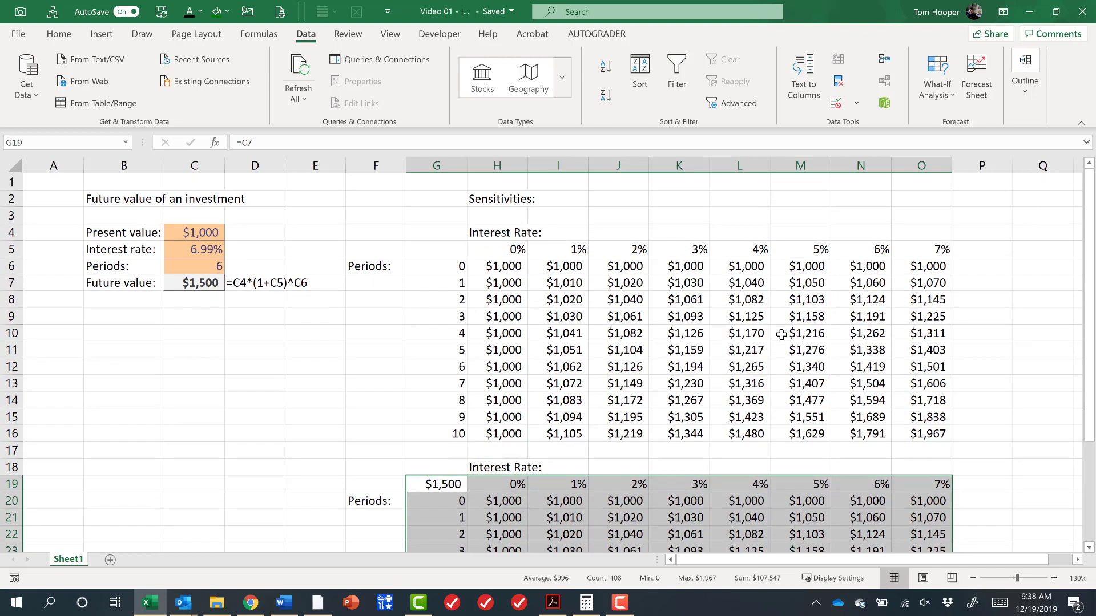